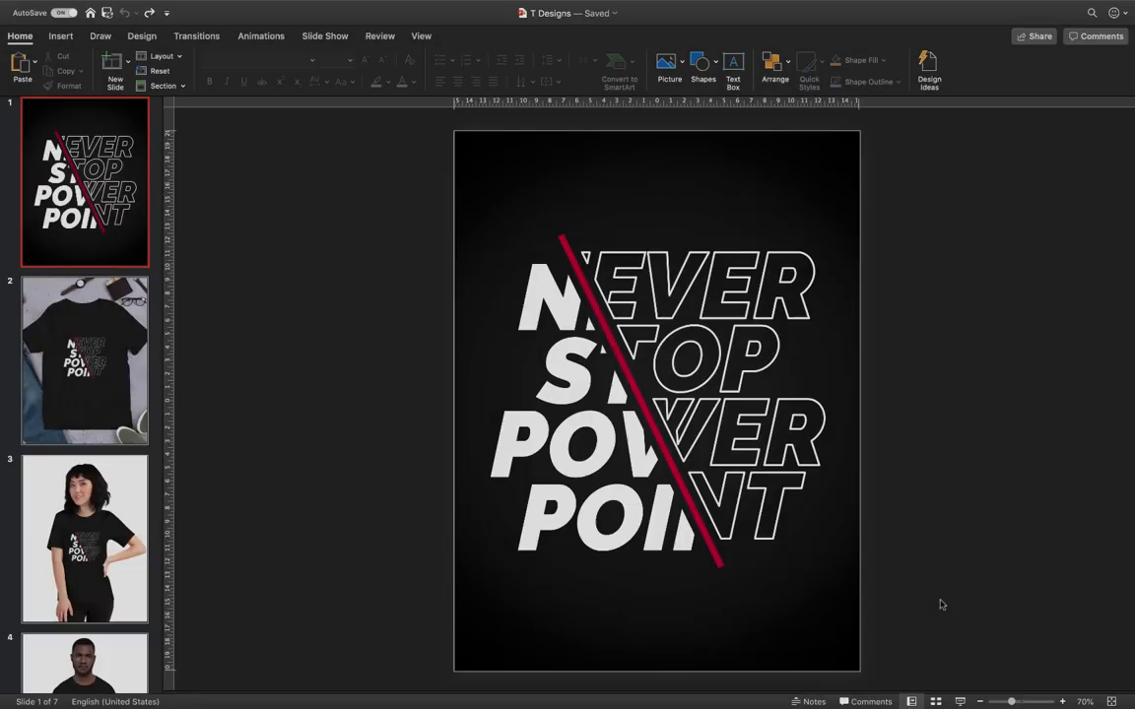
Look through the T Designs slides showing the Never Stop PowerPoint artwork and its T-shirt mockups
{"action": "key", "text": "Down"}
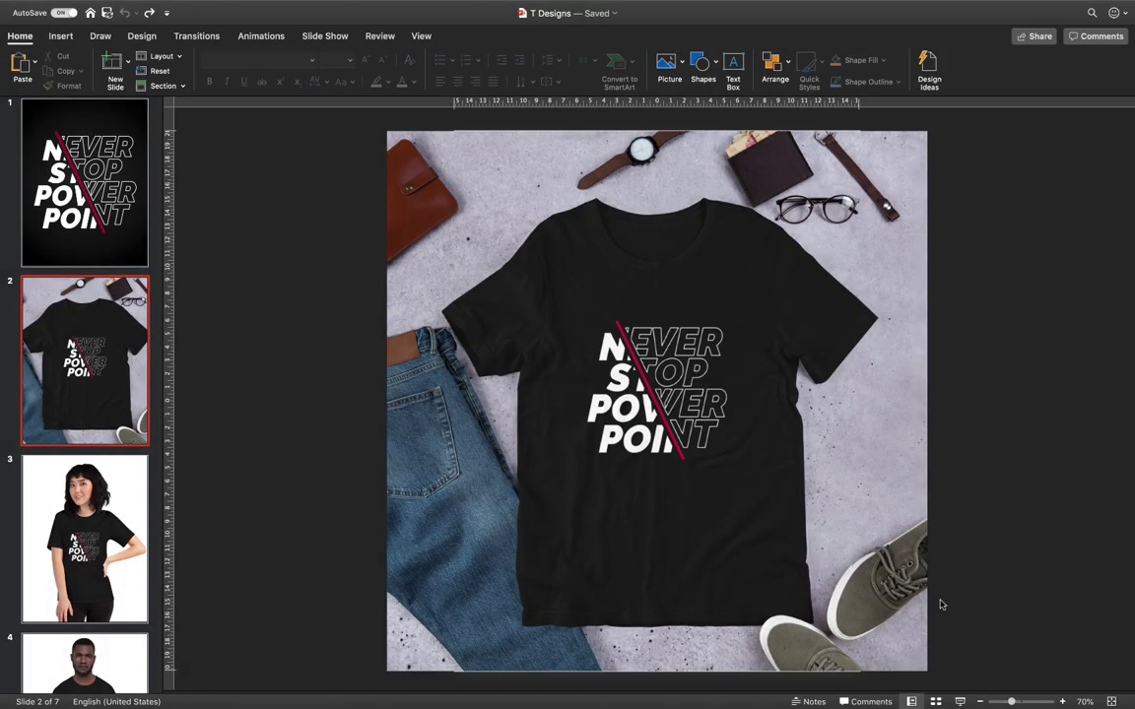
{"action": "key", "text": "Down"}
{"action": "key", "text": "Down"}
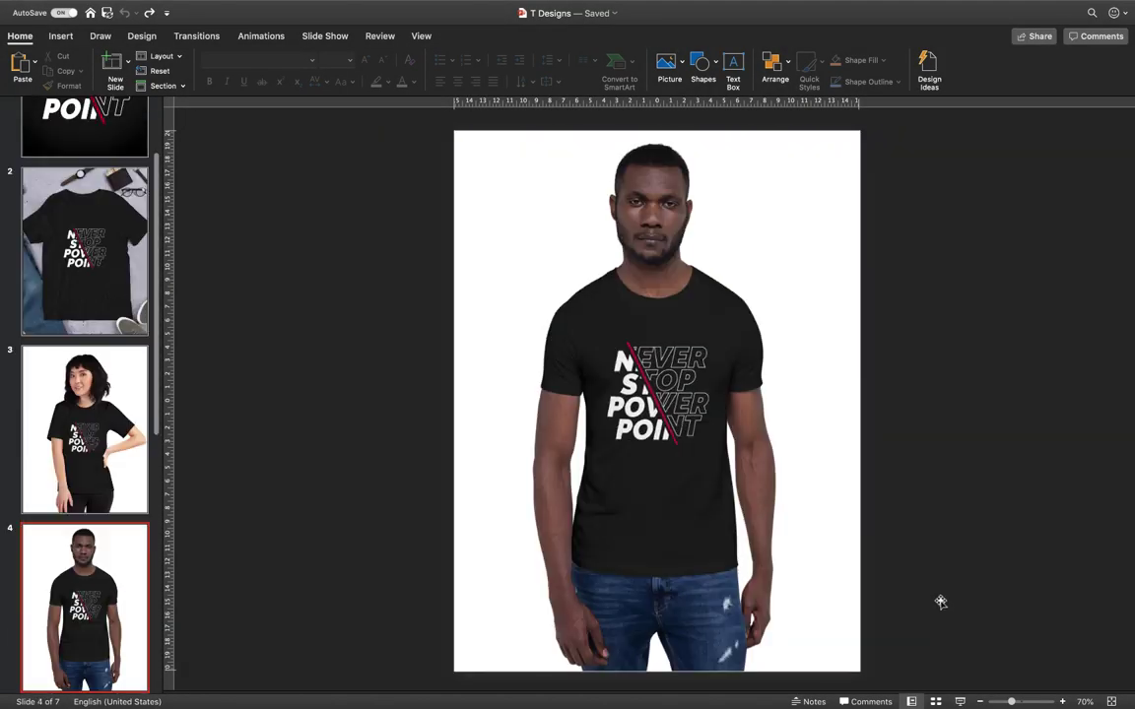
{"action": "key", "text": "Down"}
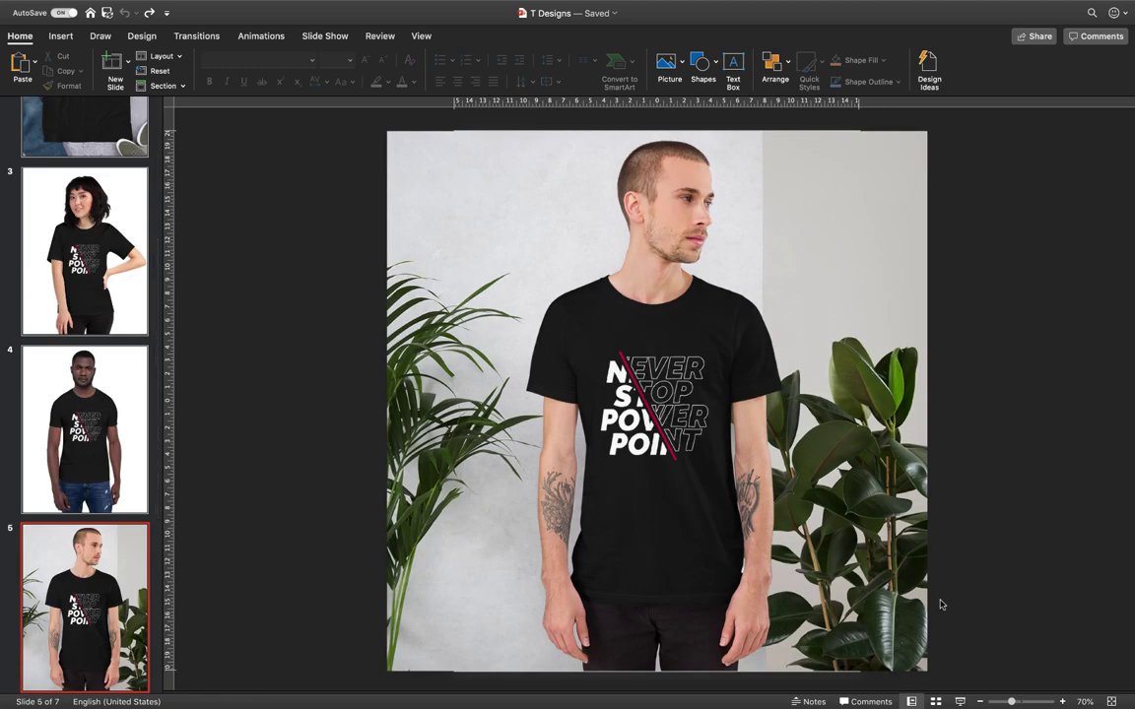
{"action": "key", "text": "Down"}
{"action": "key", "text": "Down"}
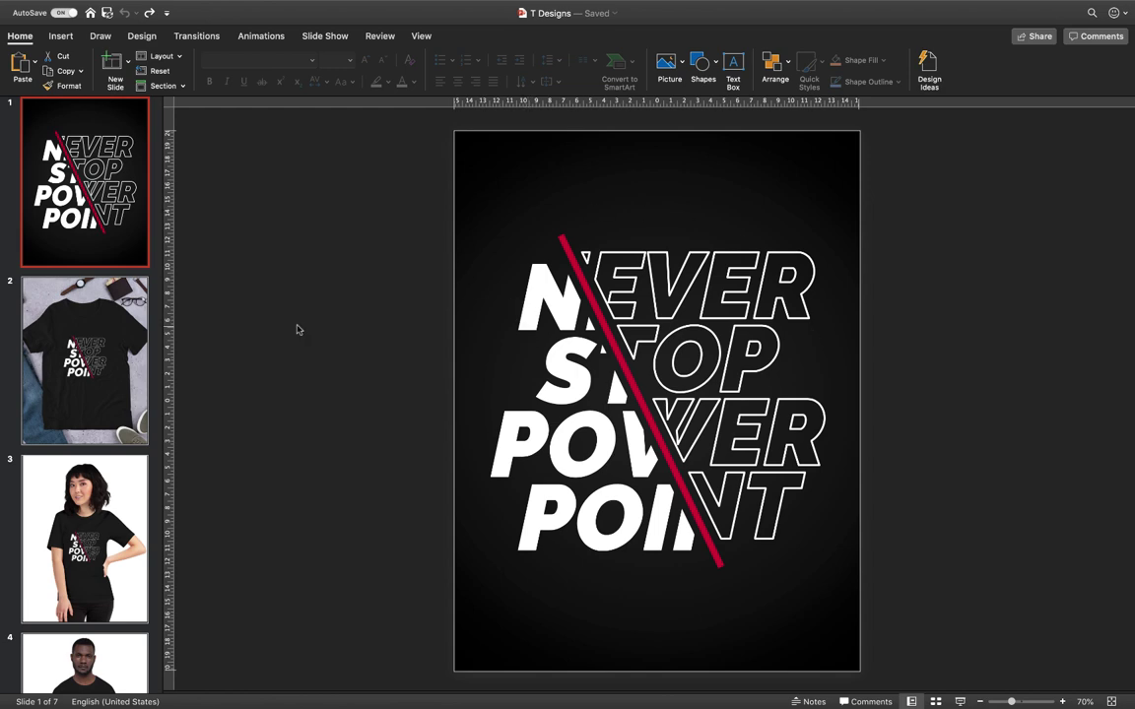
{"action": "left_click", "coordinate": [60, 301]}
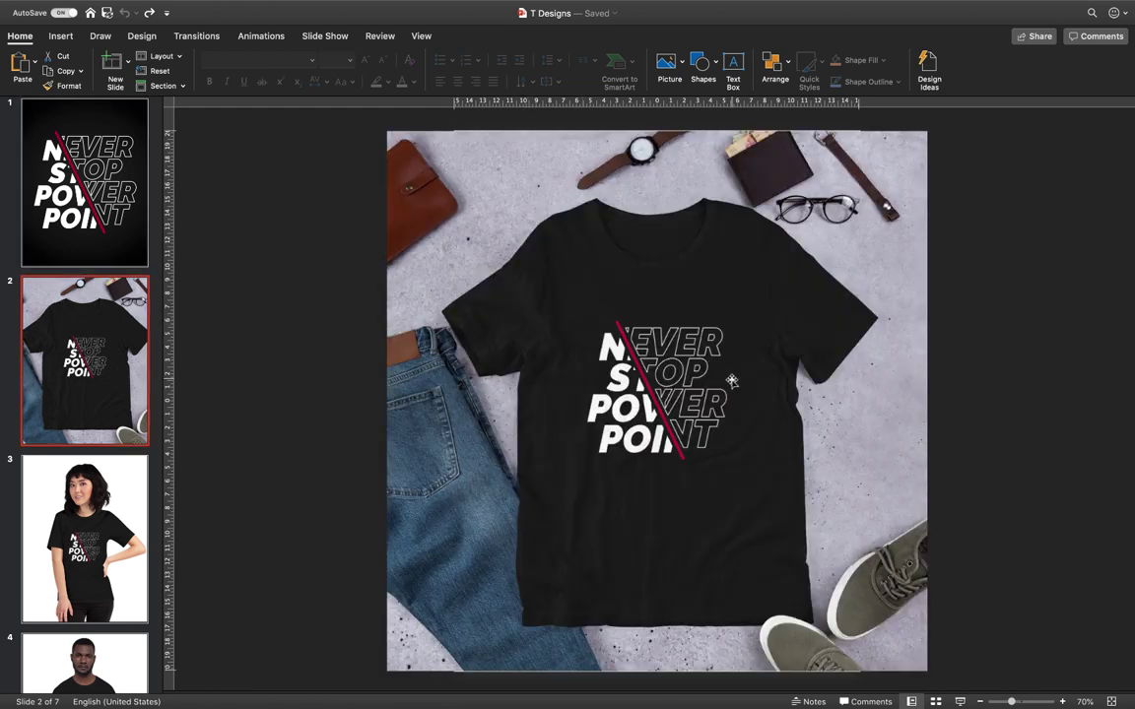
Switch to Chrome and browse the Tshirt Designs board on Pinterest for slogan shirt references
{"action": "key", "text": "ctrl+Left"}
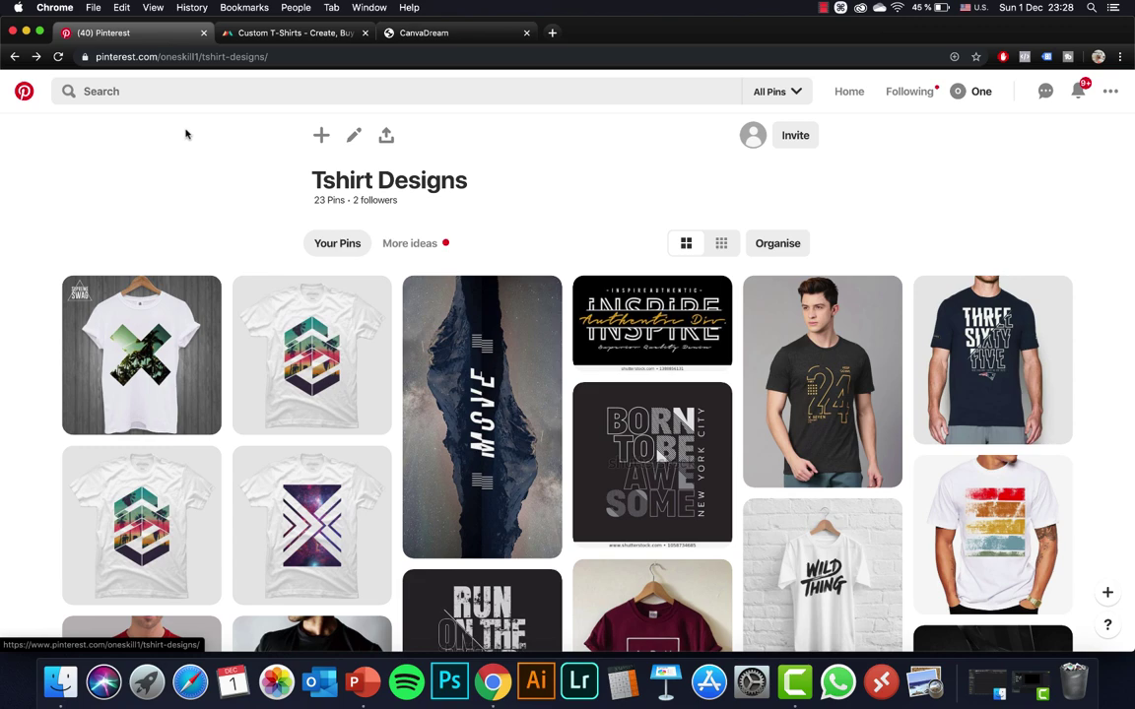
{"action": "scroll", "coordinate": [179, 263], "scroll_direction": "down", "scroll_amount": 5}
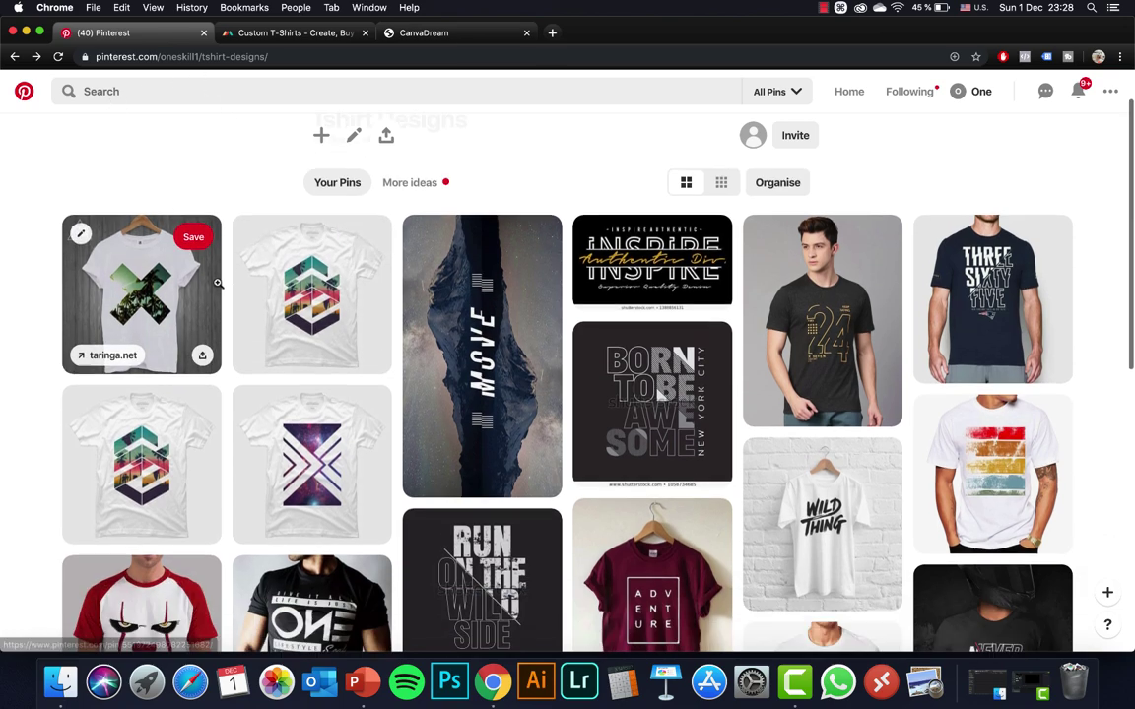
{"action": "scroll", "coordinate": [216, 283], "scroll_direction": "up", "scroll_amount": 5}
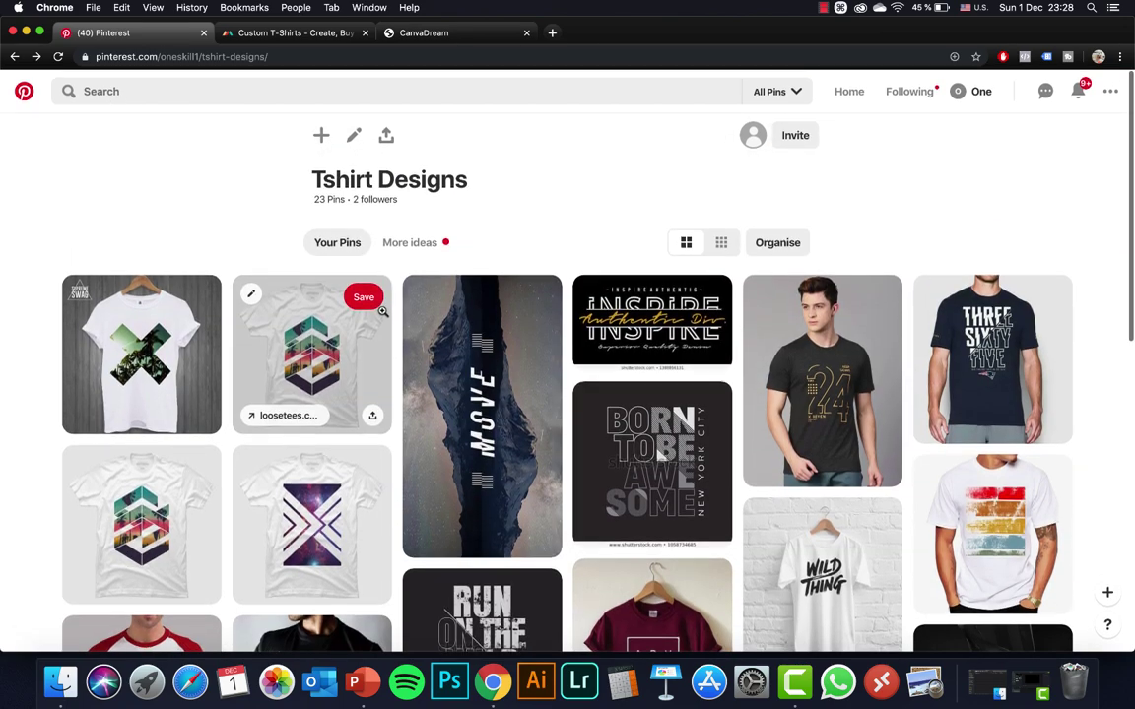
{"action": "scroll", "coordinate": [384, 311], "scroll_direction": "down", "scroll_amount": 5}
{"action": "scroll", "coordinate": [387, 311], "scroll_direction": "up", "scroll_amount": 5}
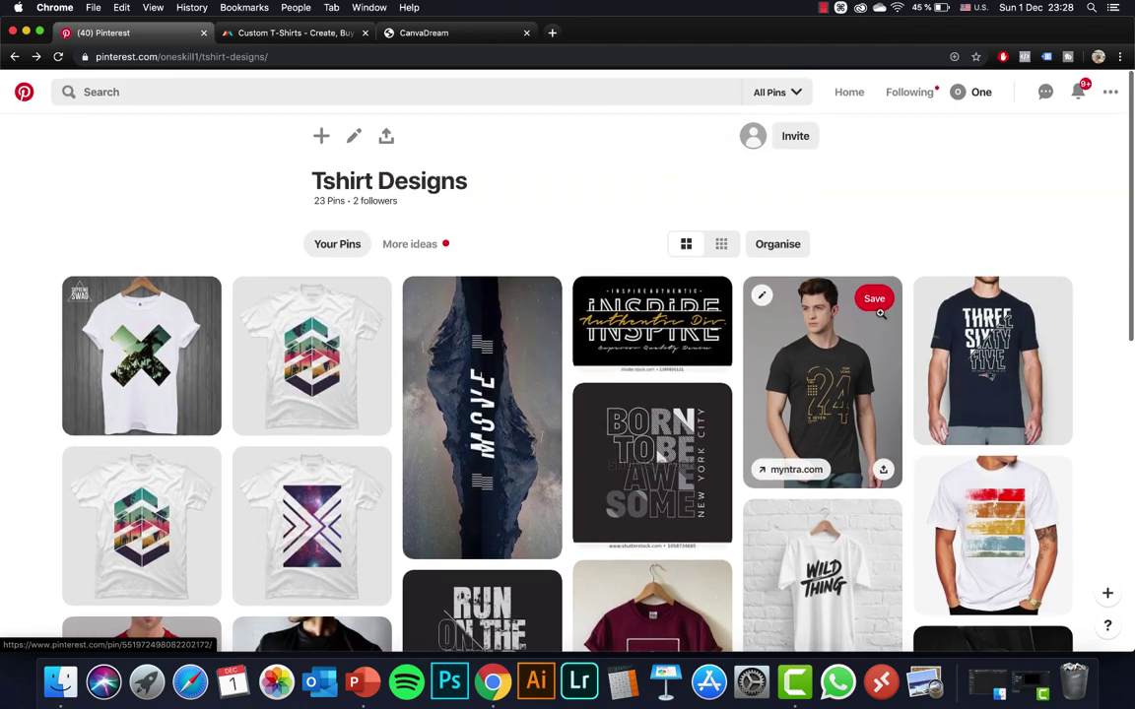
{"action": "scroll", "coordinate": [994, 285], "scroll_direction": "down", "scroll_amount": 5}
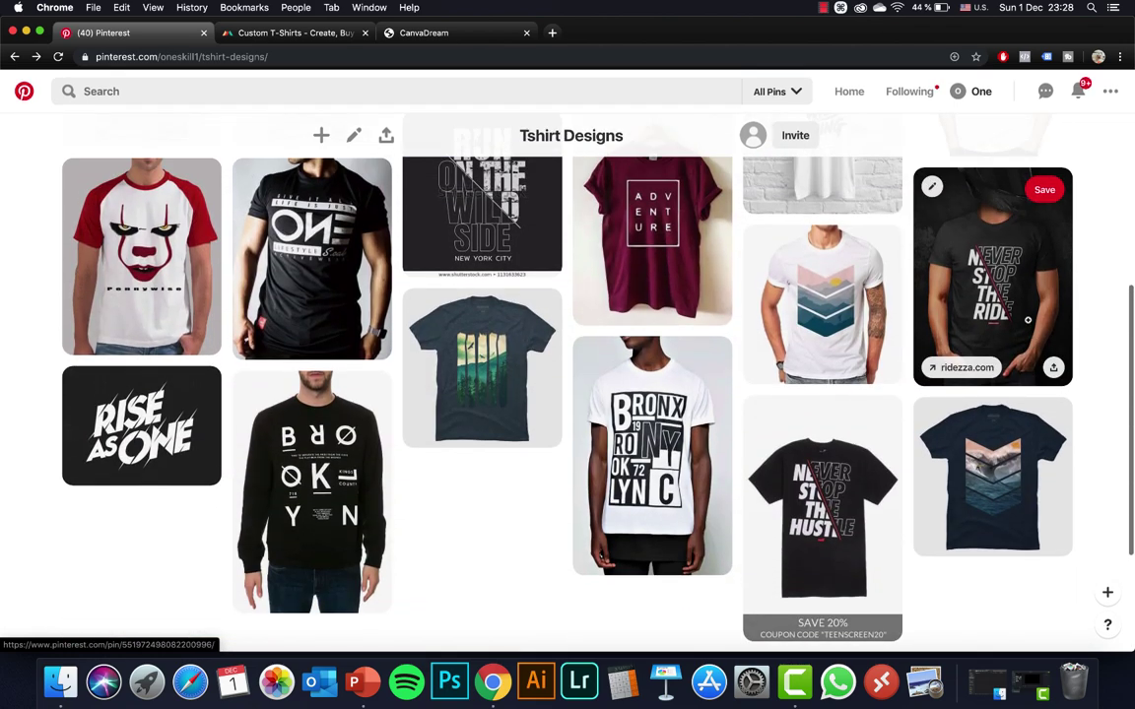
{"action": "scroll", "coordinate": [788, 374], "scroll_direction": "down", "scroll_amount": 1}
View the Never Stop the Hustle and Never Stop the Ride shirt pins, returning to the board after each
{"action": "left_click", "coordinate": [763, 378]}
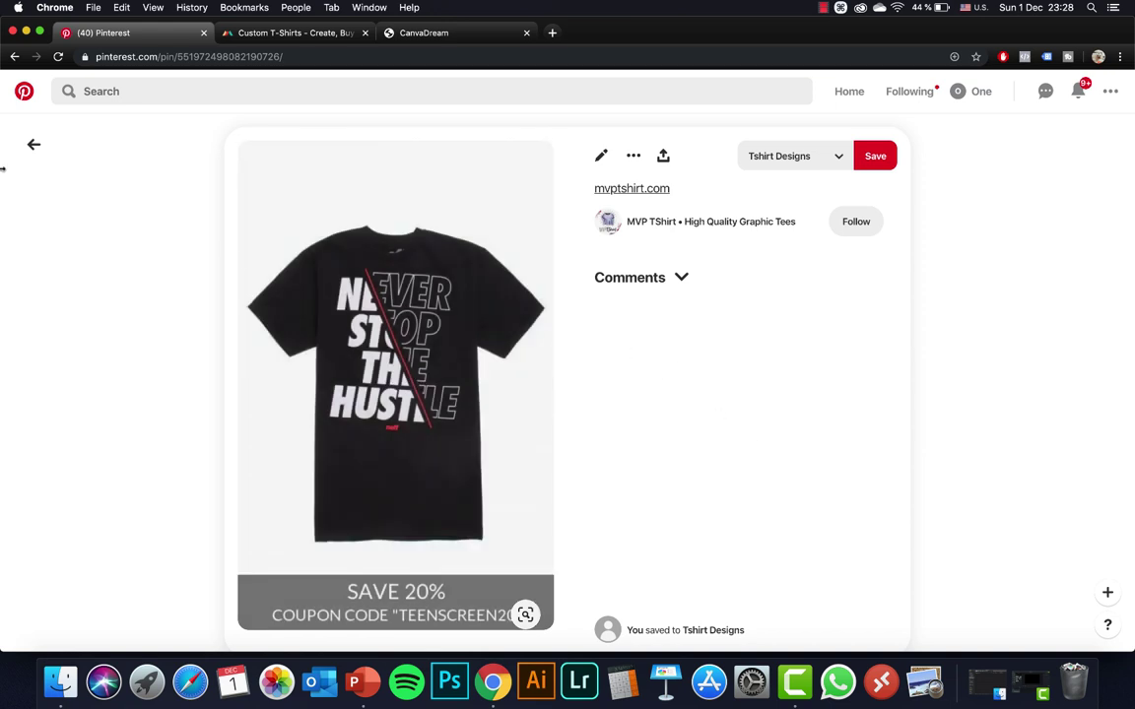
{"action": "left_click", "coordinate": [33, 144]}
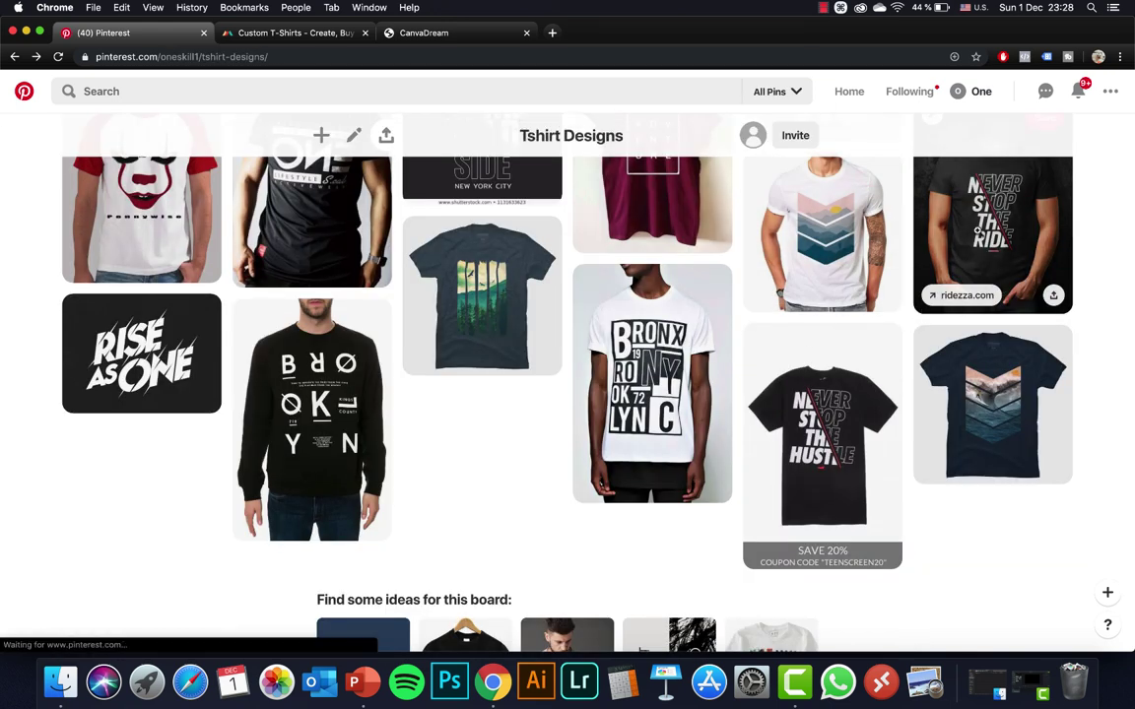
{"action": "left_click", "coordinate": [977, 230]}
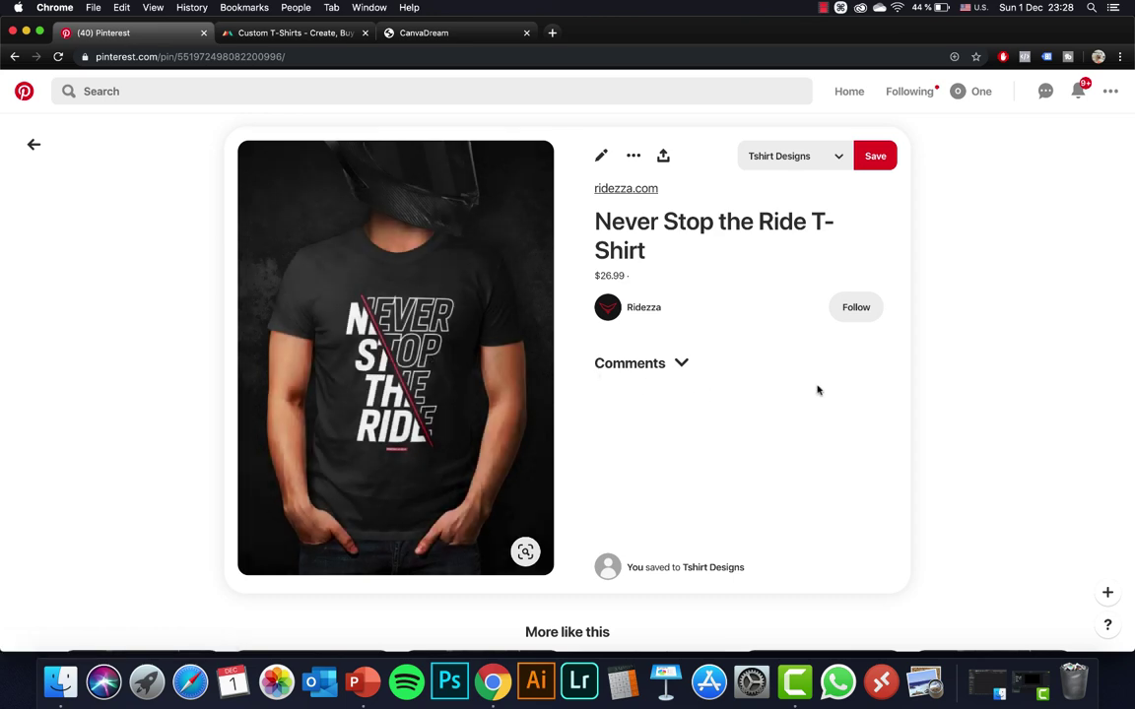
{"action": "left_click", "coordinate": [34, 144]}
Switch back to PowerPoint and show the finished artwork on the first slide of T Designs
{"action": "key", "text": "ctrl+Right"}
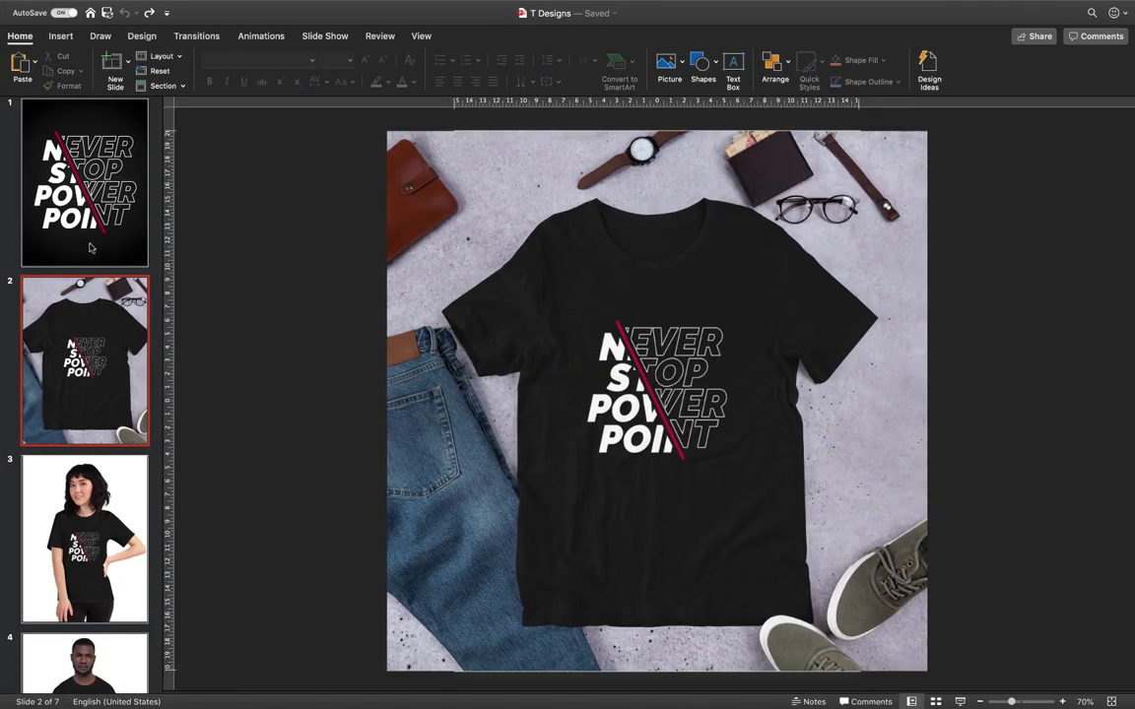
{"action": "left_click", "coordinate": [95, 198]}
{"action": "left_click", "coordinate": [602, 317]}
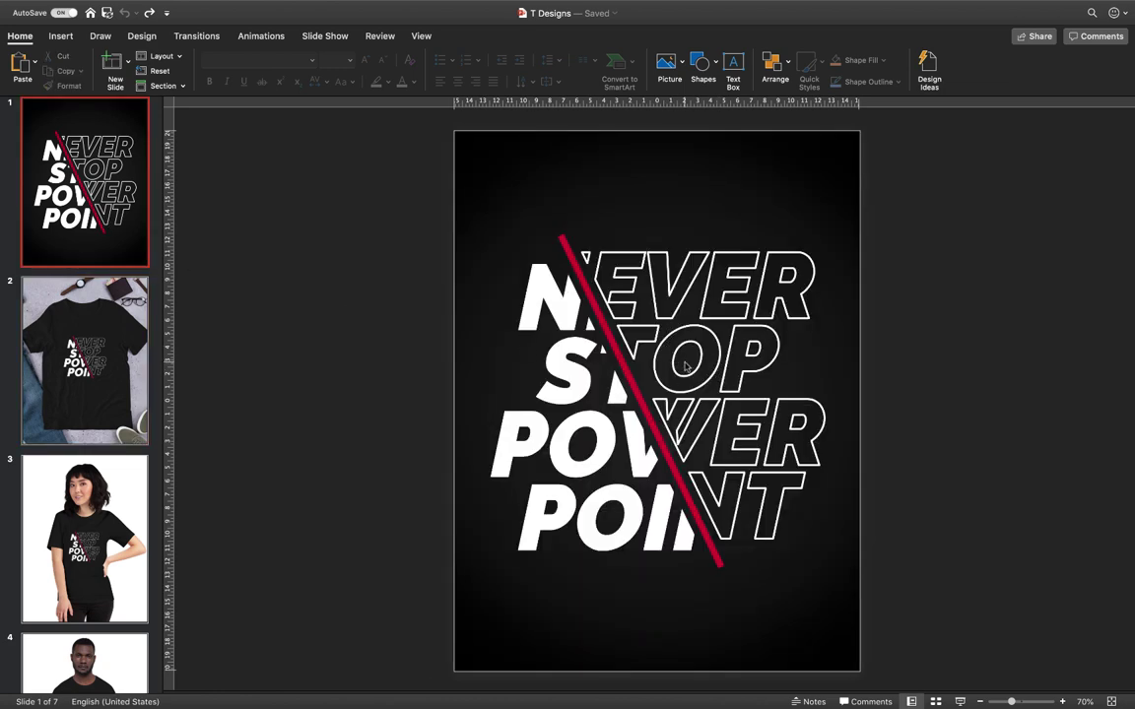
Create a new presentation and change its first slide to the Blank layout
{"action": "mouse_move", "coordinate": [39, 4]}
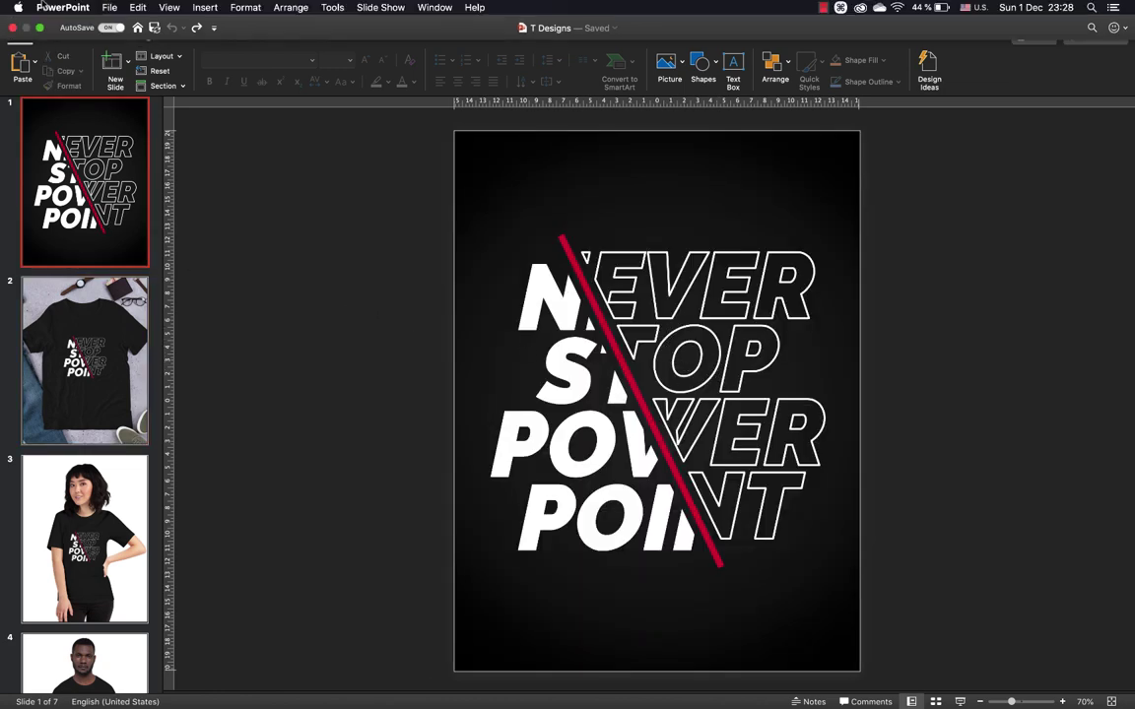
{"action": "left_click", "coordinate": [109, 6]}
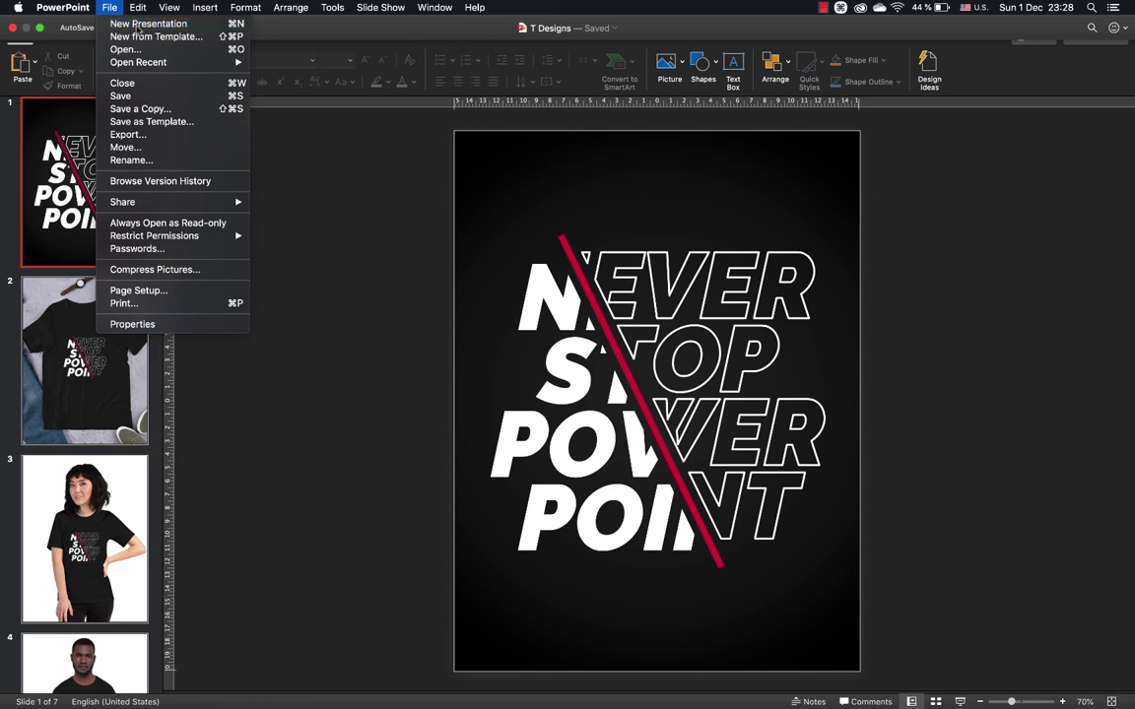
{"action": "key", "text": "Escape"}
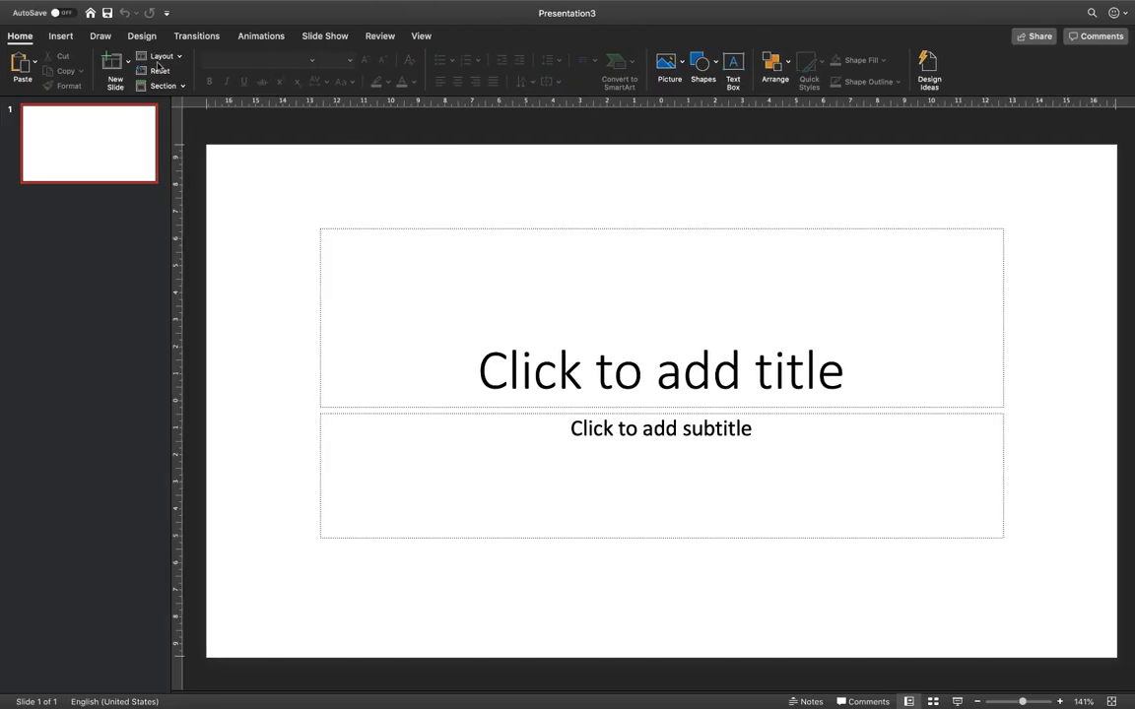
{"action": "left_click", "coordinate": [162, 57]}
{"action": "left_click", "coordinate": [215, 144]}
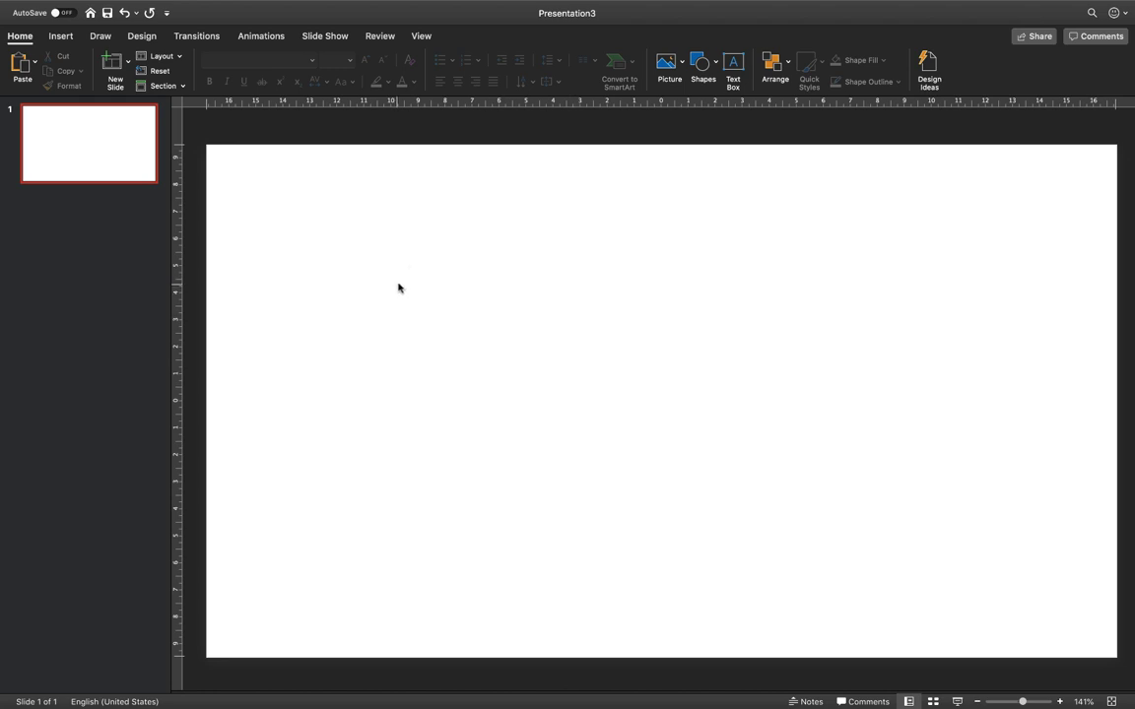
Switch to Chrome and look up the DTG print file size of the Unisex Premium T-Shirt Bella + Canvas 3001 on Printful
{"action": "left_click", "coordinate": [141, 37]}
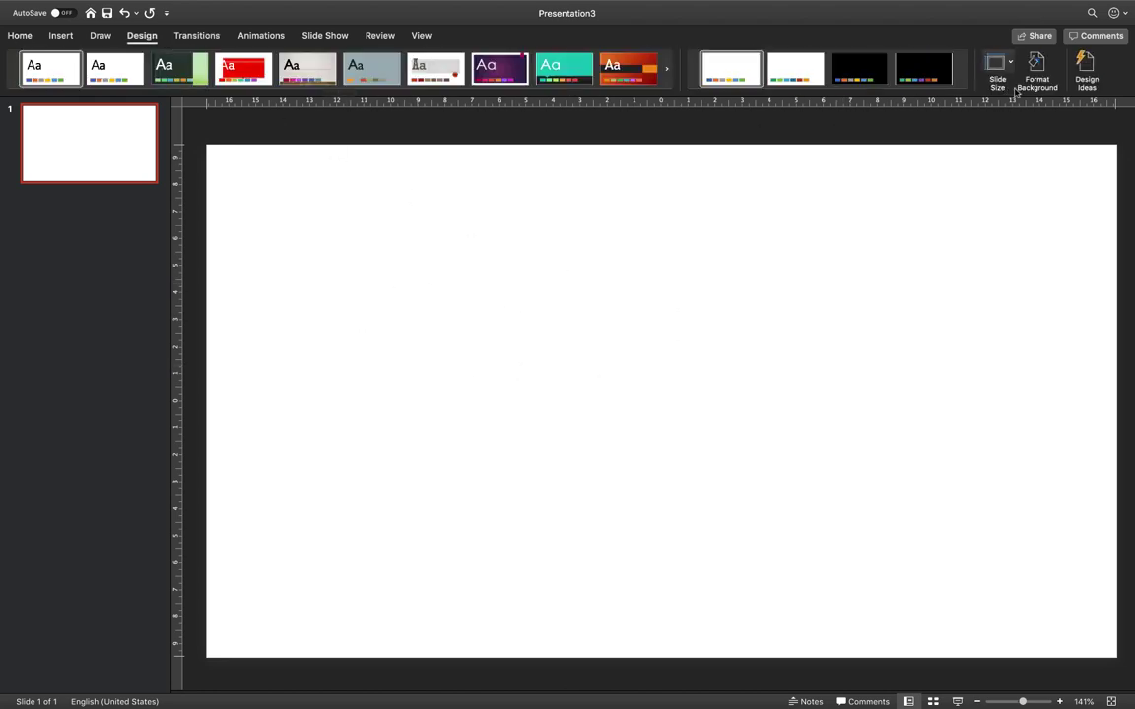
{"action": "key", "text": "ctrl+super+f"}
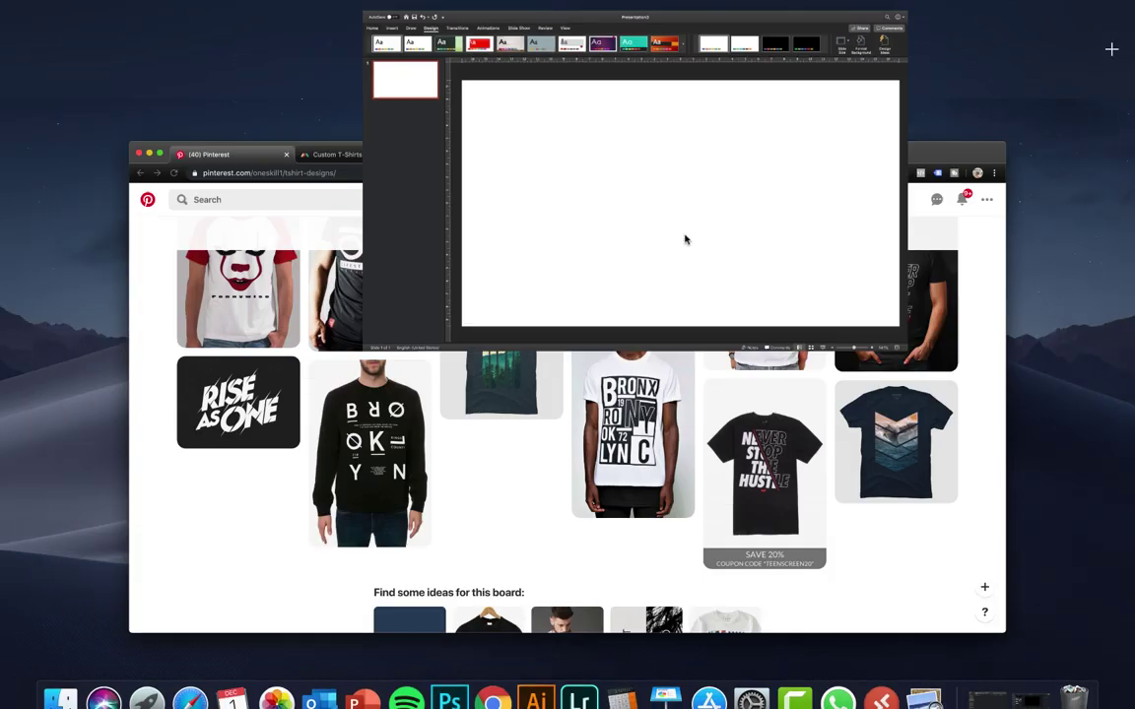
{"action": "key", "text": "ctrl+Left"}
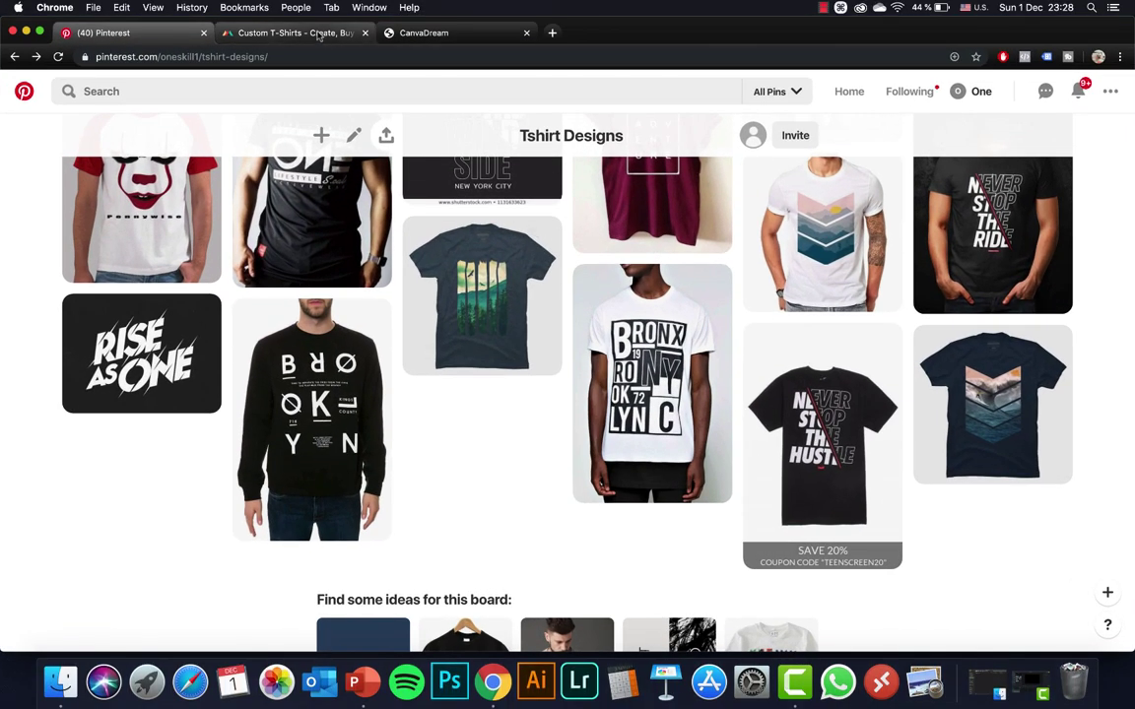
{"action": "left_click", "coordinate": [318, 34]}
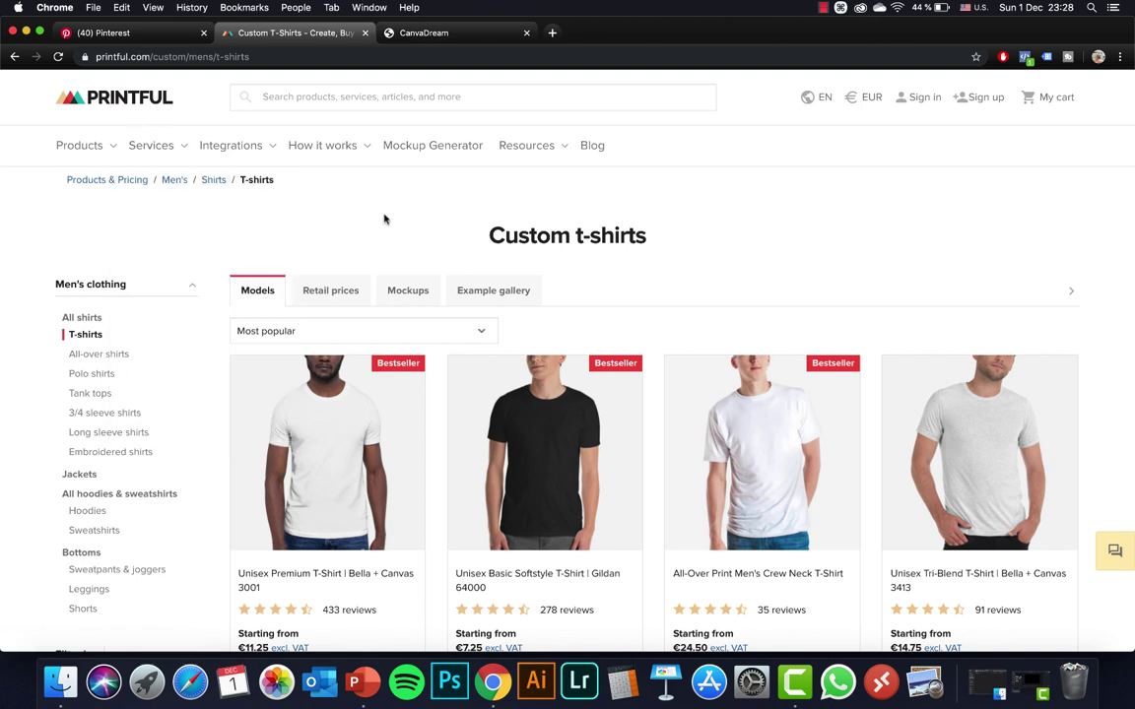
{"action": "scroll", "coordinate": [369, 225], "scroll_direction": "down", "scroll_amount": 2}
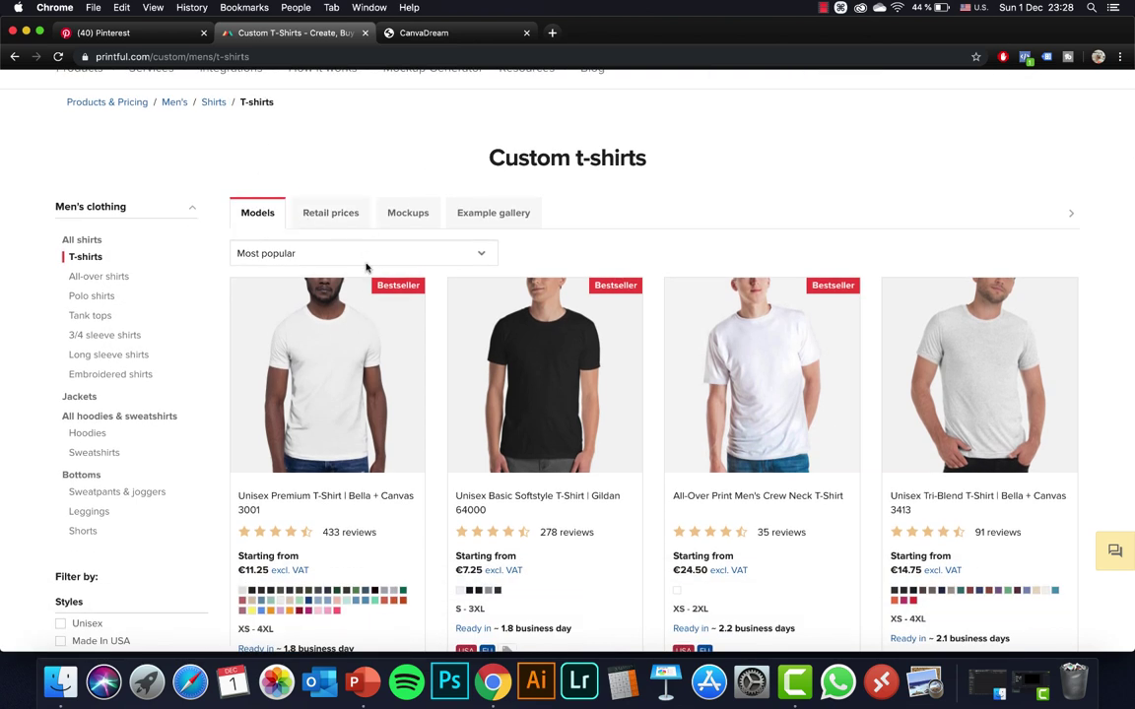
{"action": "left_click", "coordinate": [343, 393]}
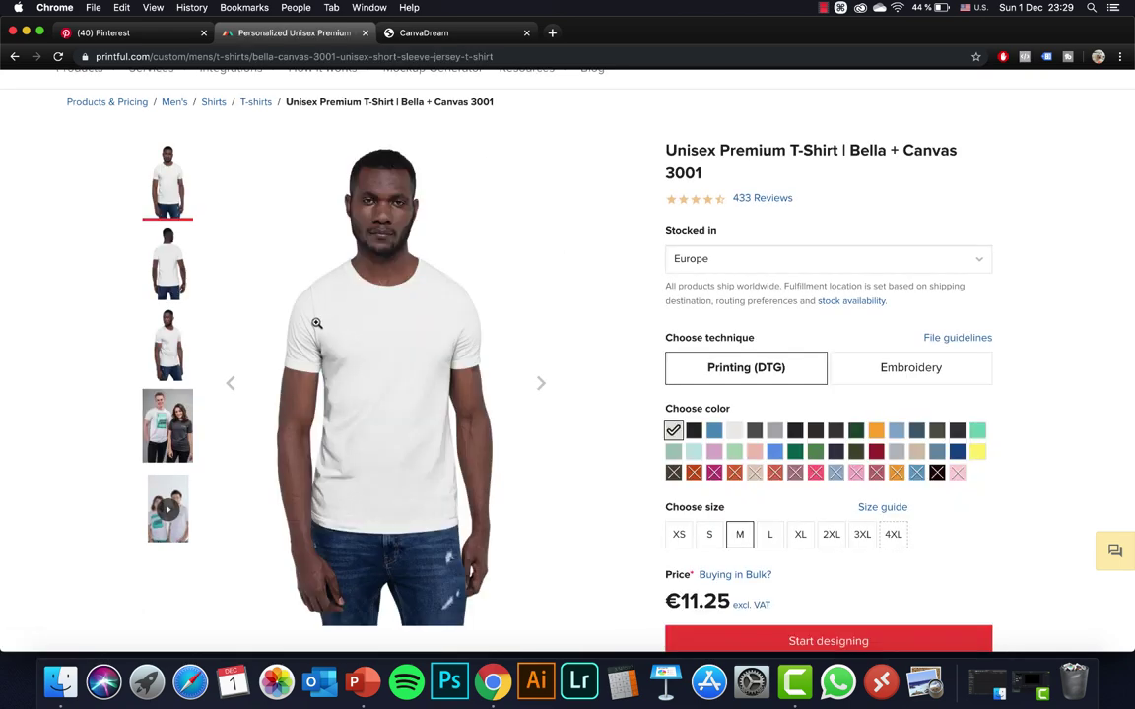
{"action": "scroll", "coordinate": [325, 330], "scroll_direction": "down", "scroll_amount": 10}
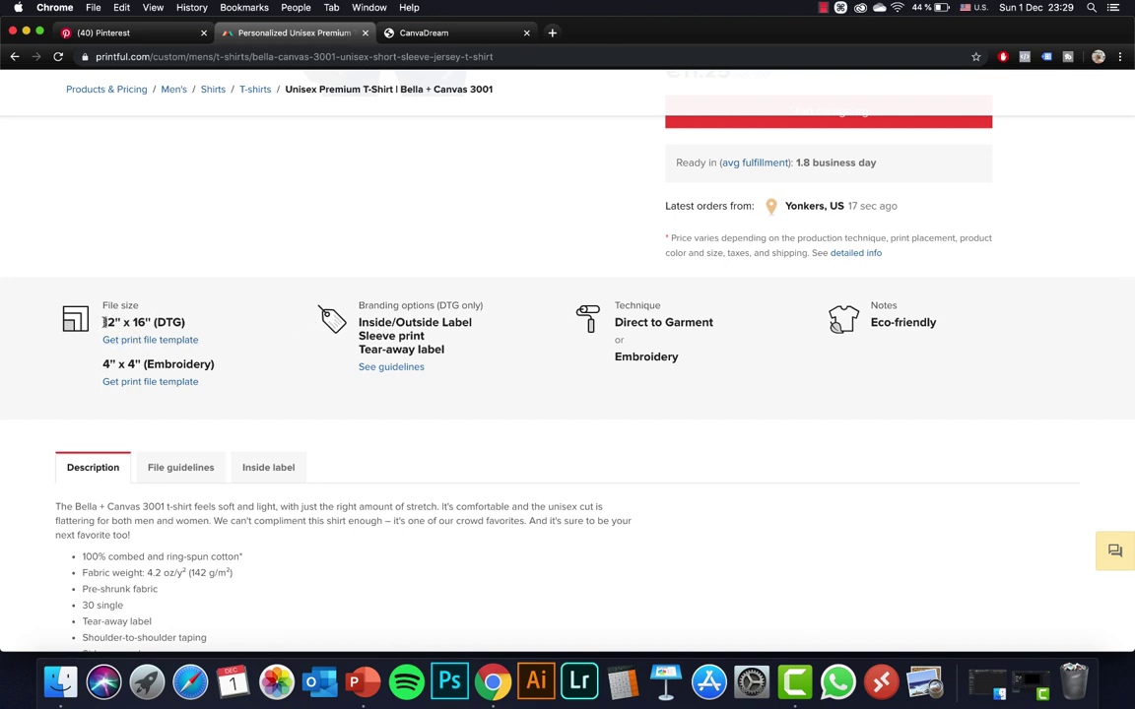
{"action": "left_click_drag", "start_coordinate": [102, 321], "coordinate": [153, 322]}
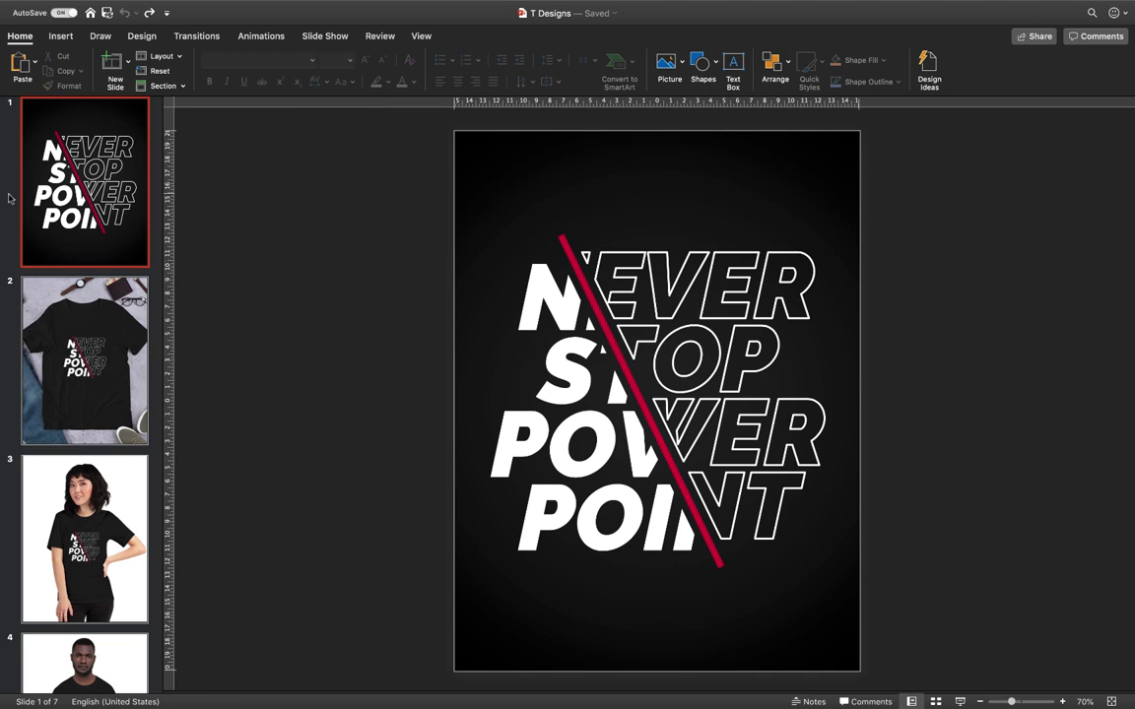
Switch to Presentation3 and set its slide size to 12 in wide by 16 in high
{"action": "key", "text": "ctrl+Up"}
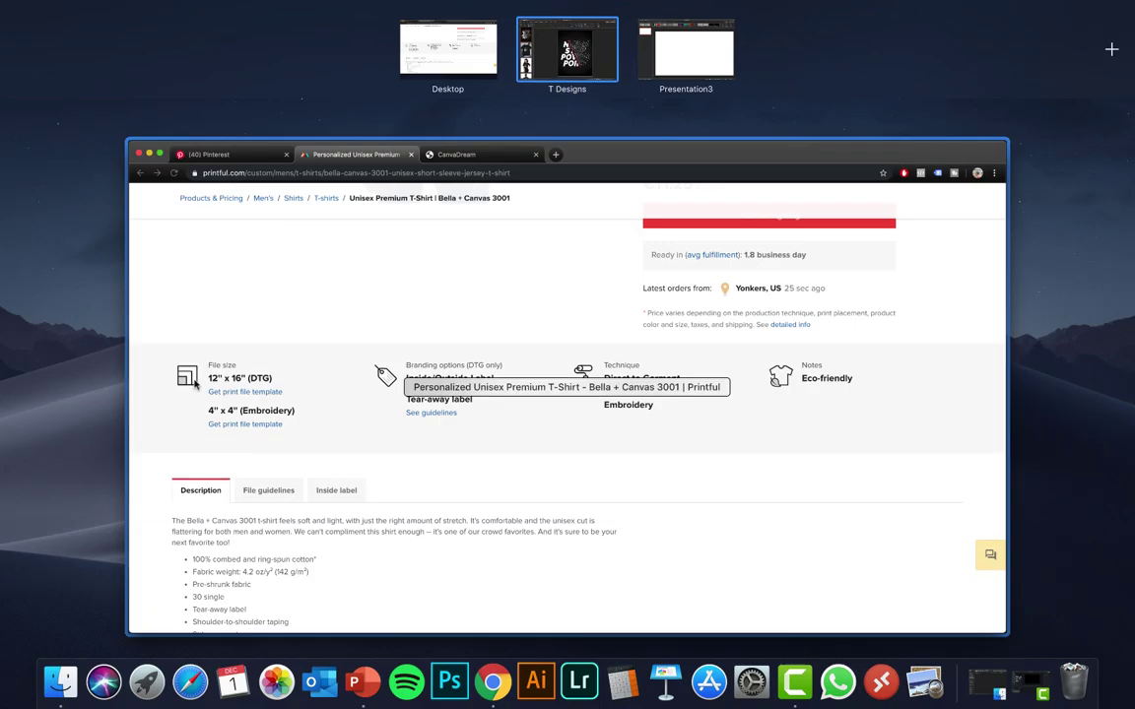
{"action": "left_click", "coordinate": [693, 56]}
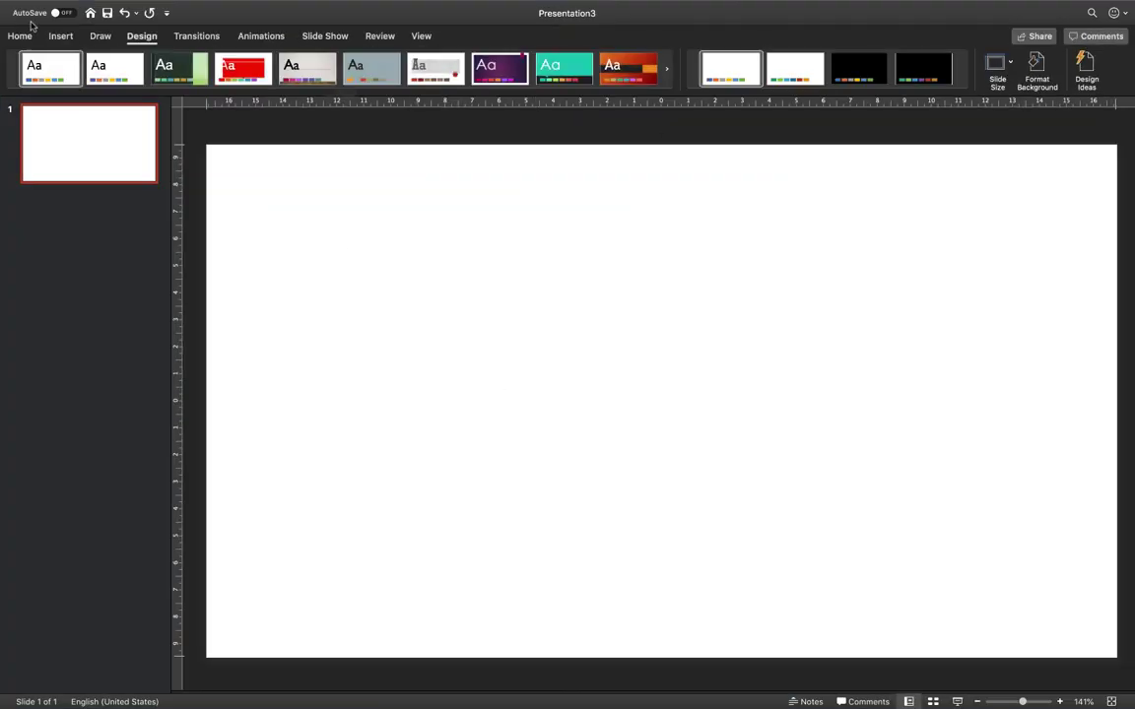
{"action": "left_click", "coordinate": [995, 65]}
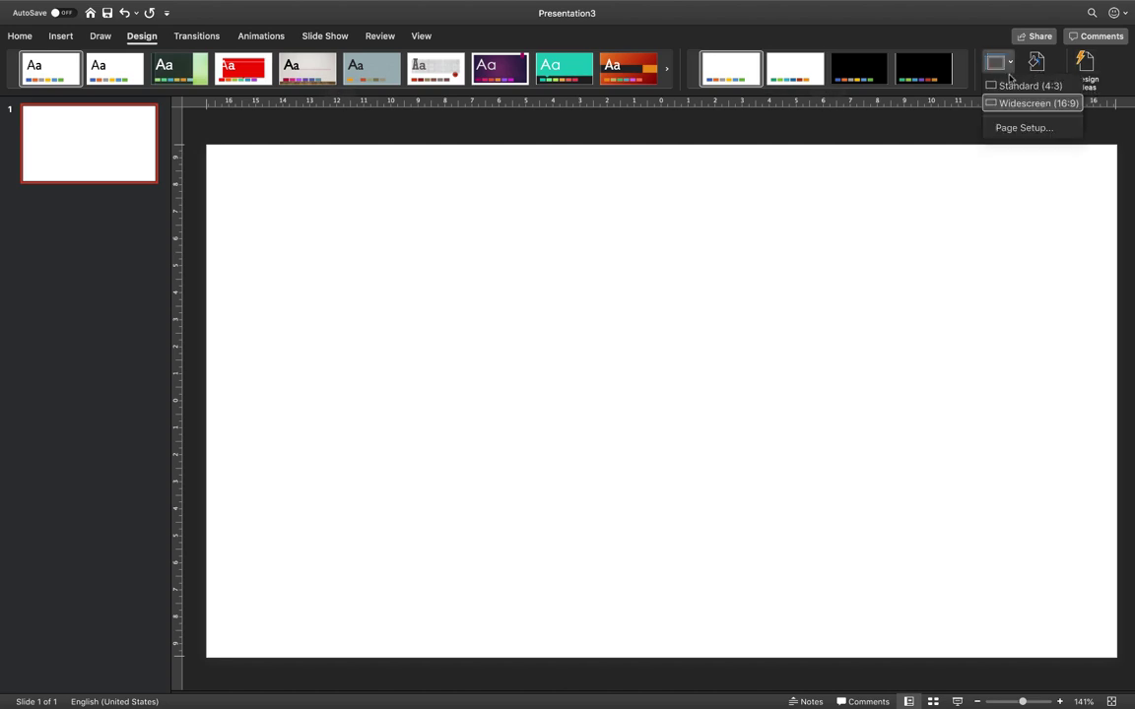
{"action": "left_click", "coordinate": [1021, 129]}
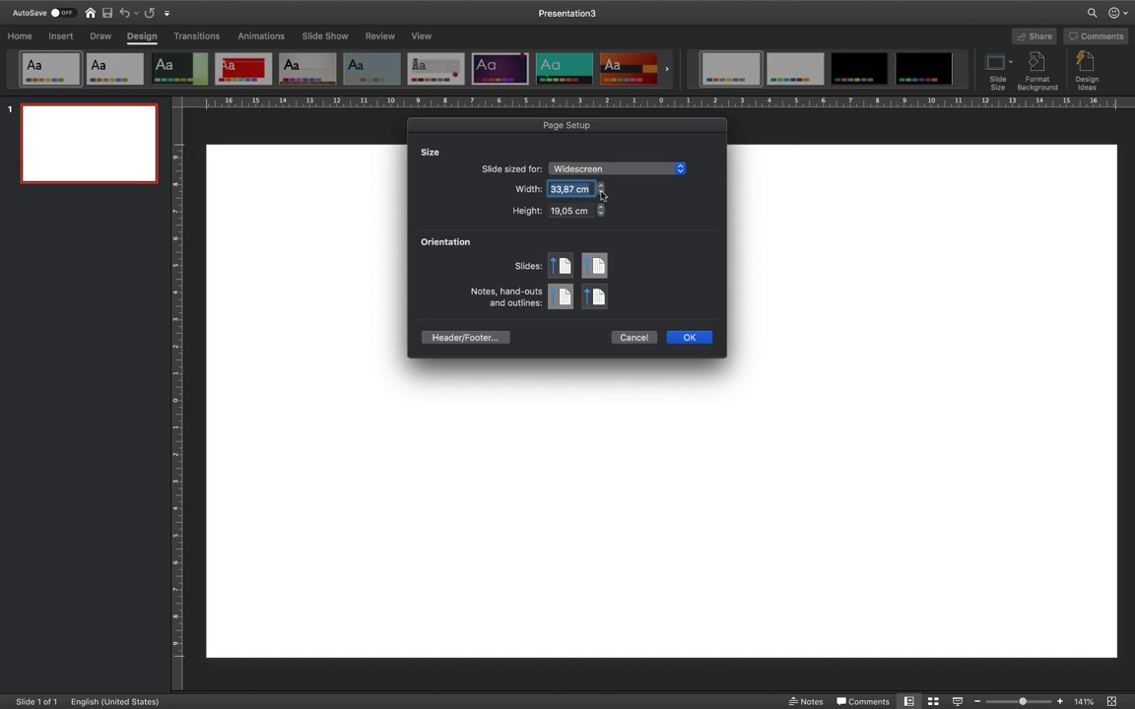
{"action": "type", "text": "12 in"}
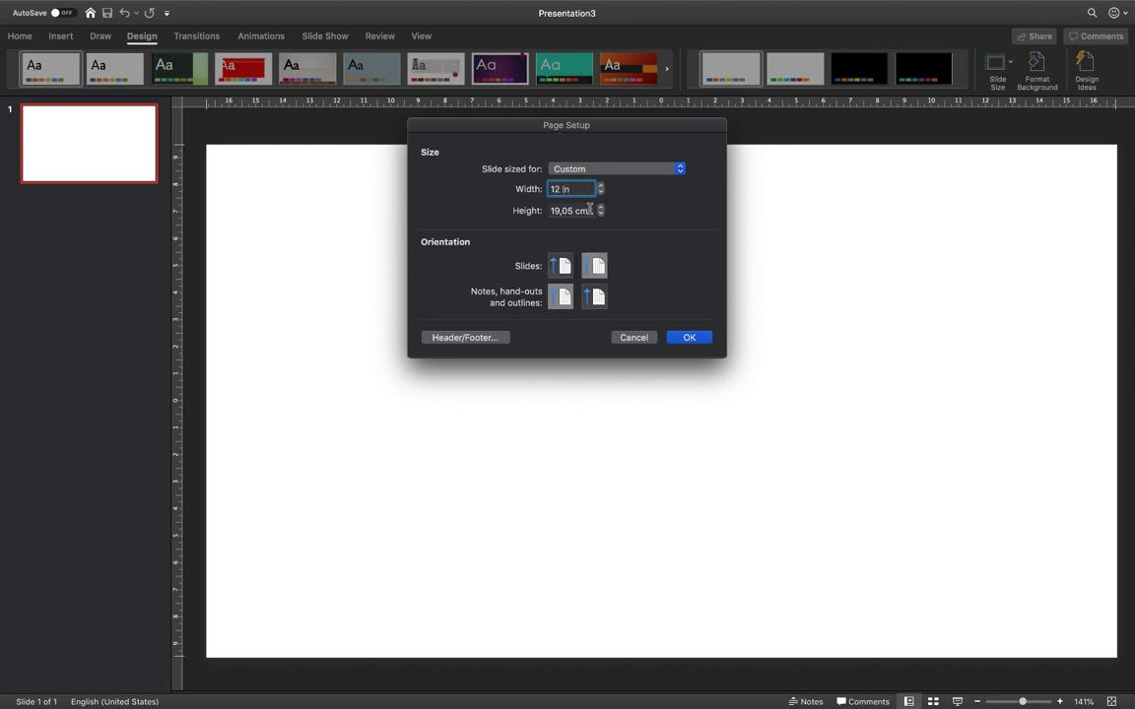
{"action": "key", "text": "Tab"}
{"action": "left_click_drag", "start_coordinate": [586, 210], "coordinate": [543, 210]}
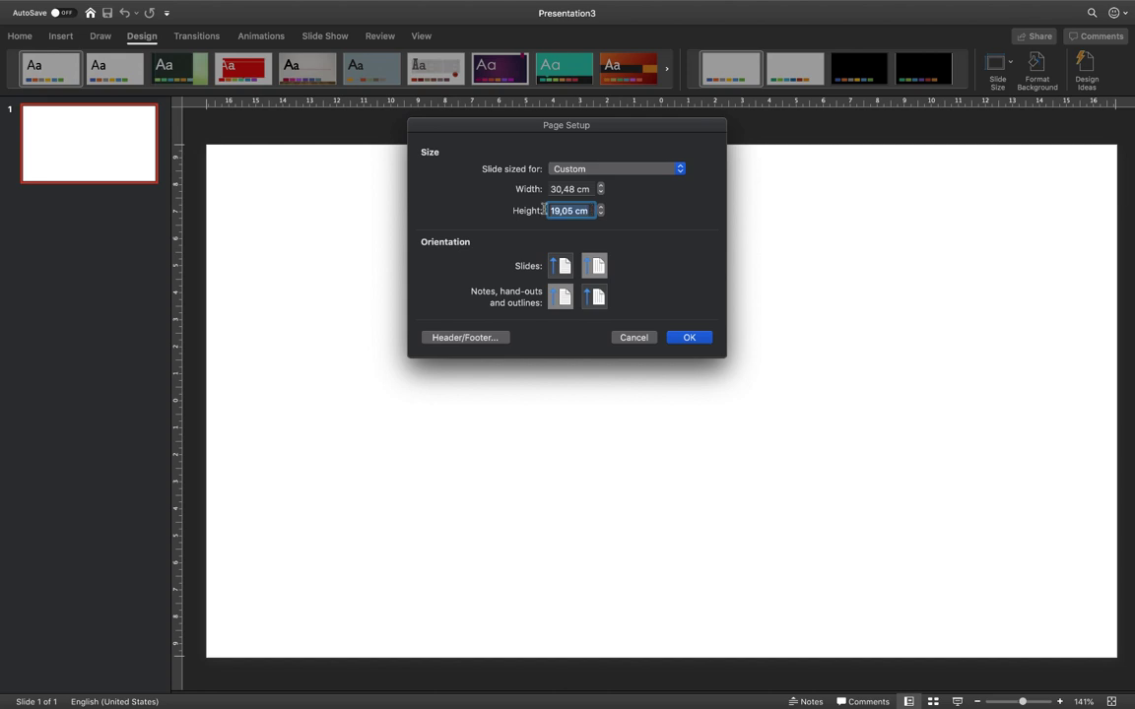
{"action": "type", "text": "16 in"}
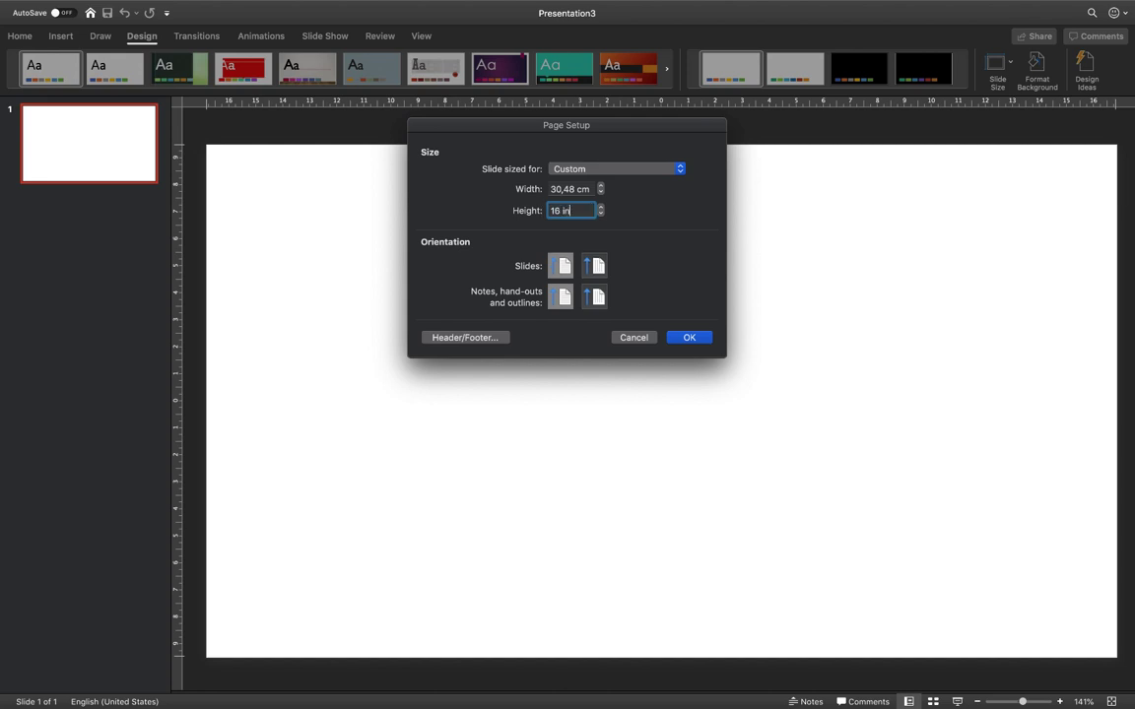
{"action": "left_click", "coordinate": [589, 187]}
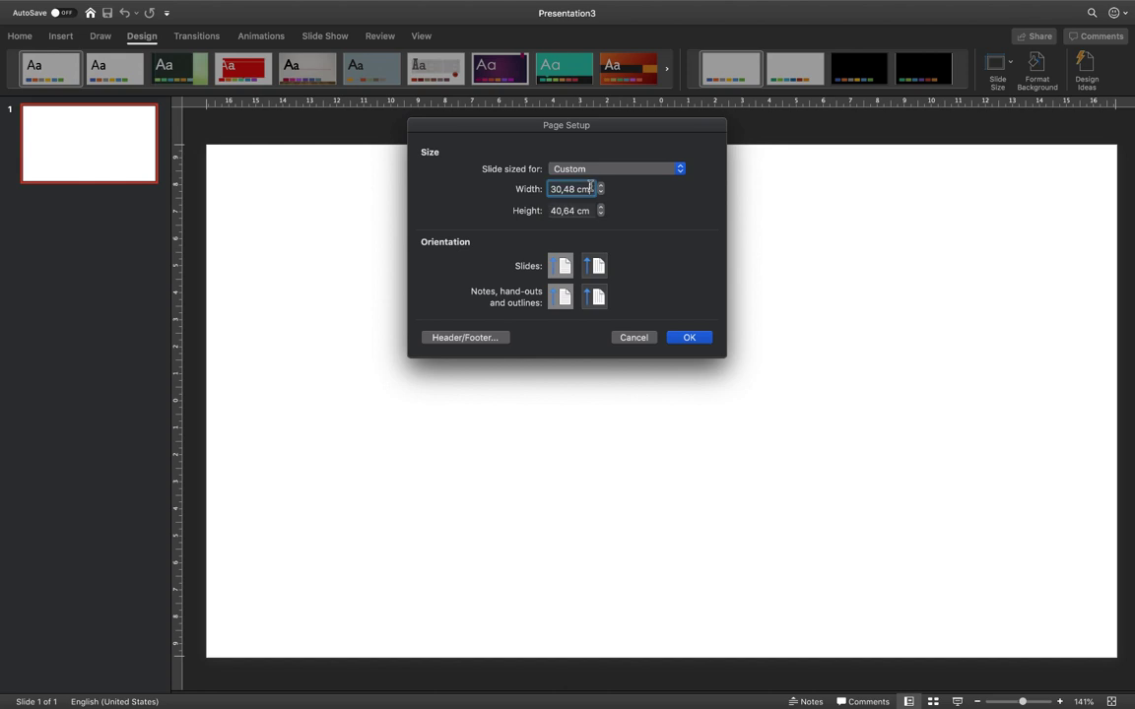
{"action": "left_click", "coordinate": [689, 336]}
{"action": "left_click", "coordinate": [721, 245]}
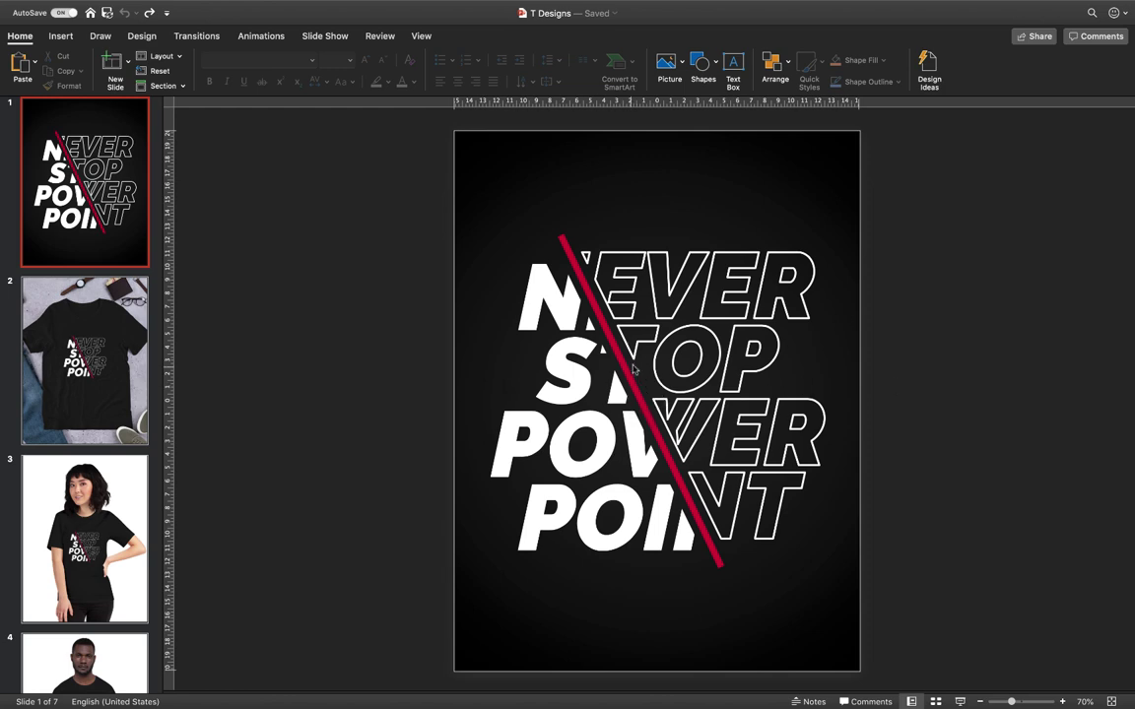
Return to Presentation3 and format the slide background with a solid black fill
{"action": "key", "text": "ctrl+Right"}
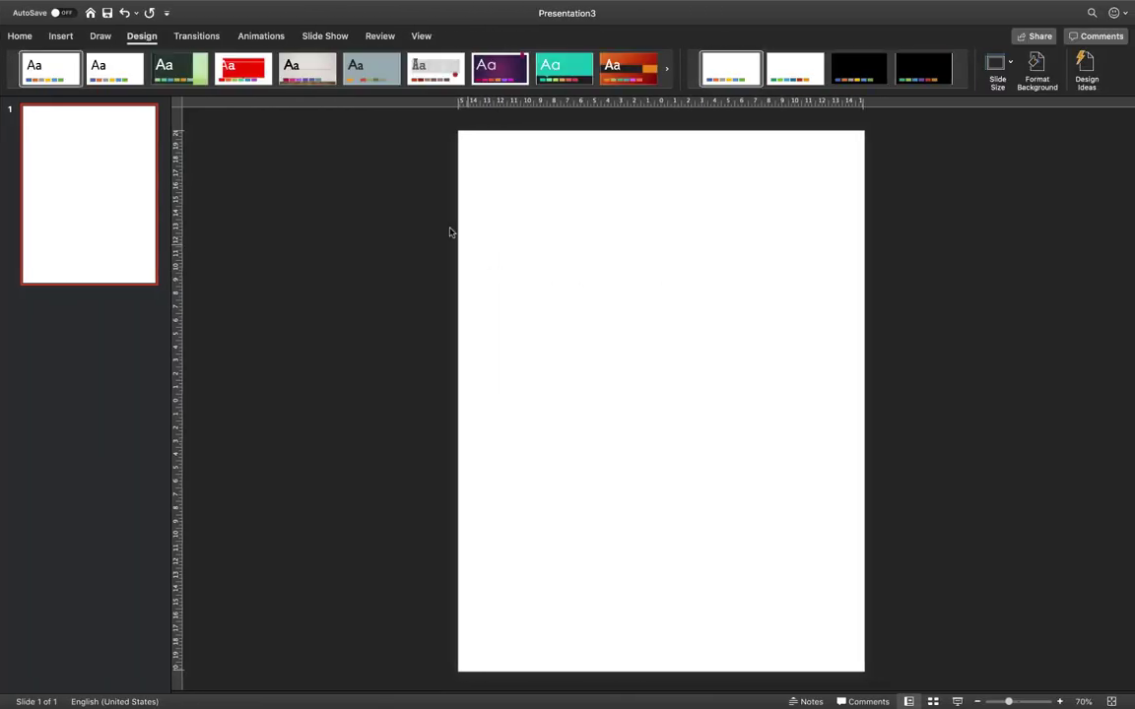
{"action": "left_click", "coordinate": [19, 37]}
{"action": "right_click", "coordinate": [575, 243]}
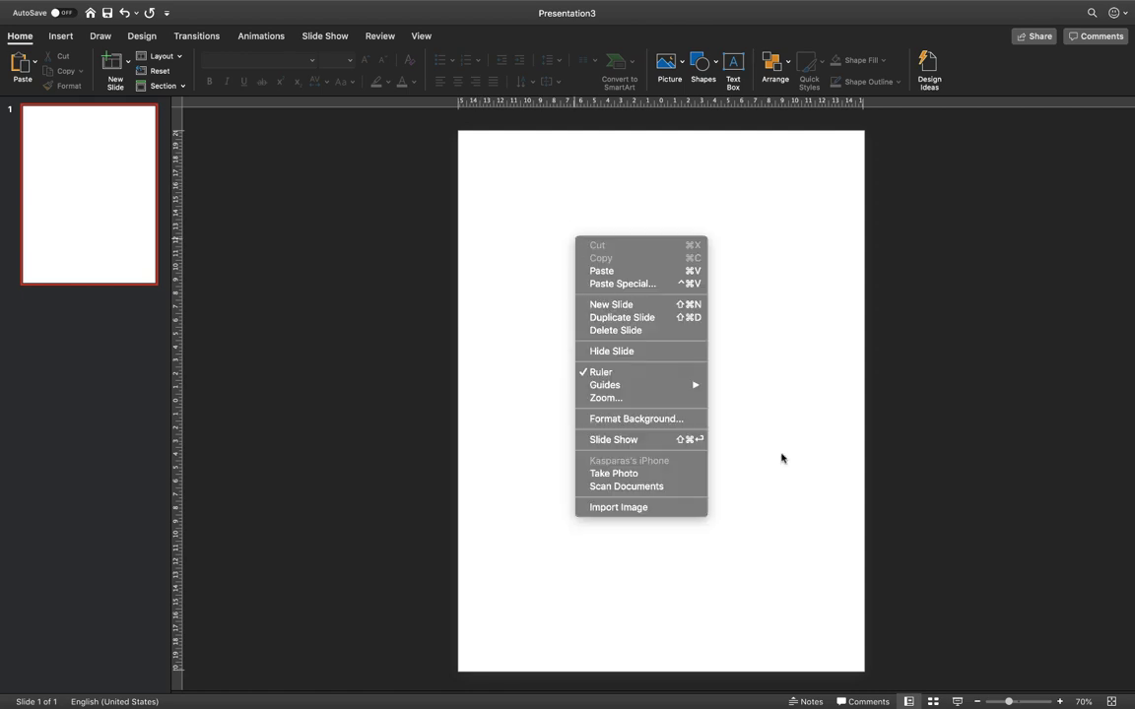
{"action": "left_click", "coordinate": [664, 419]}
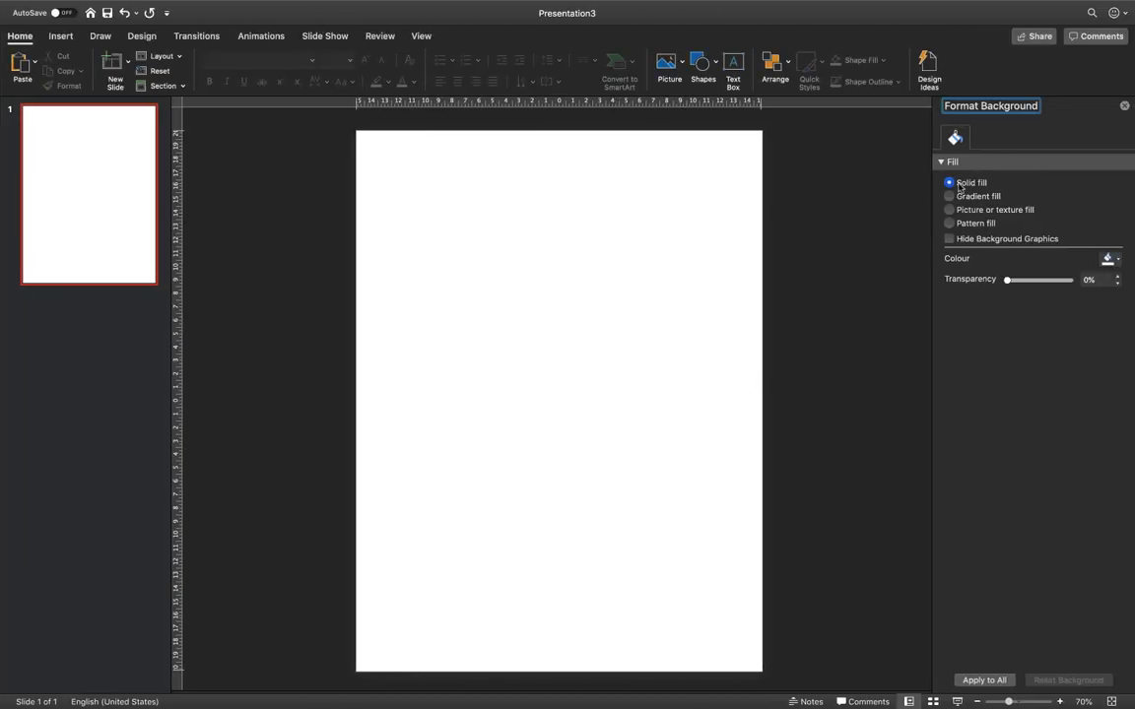
{"action": "left_click", "coordinate": [1111, 260]}
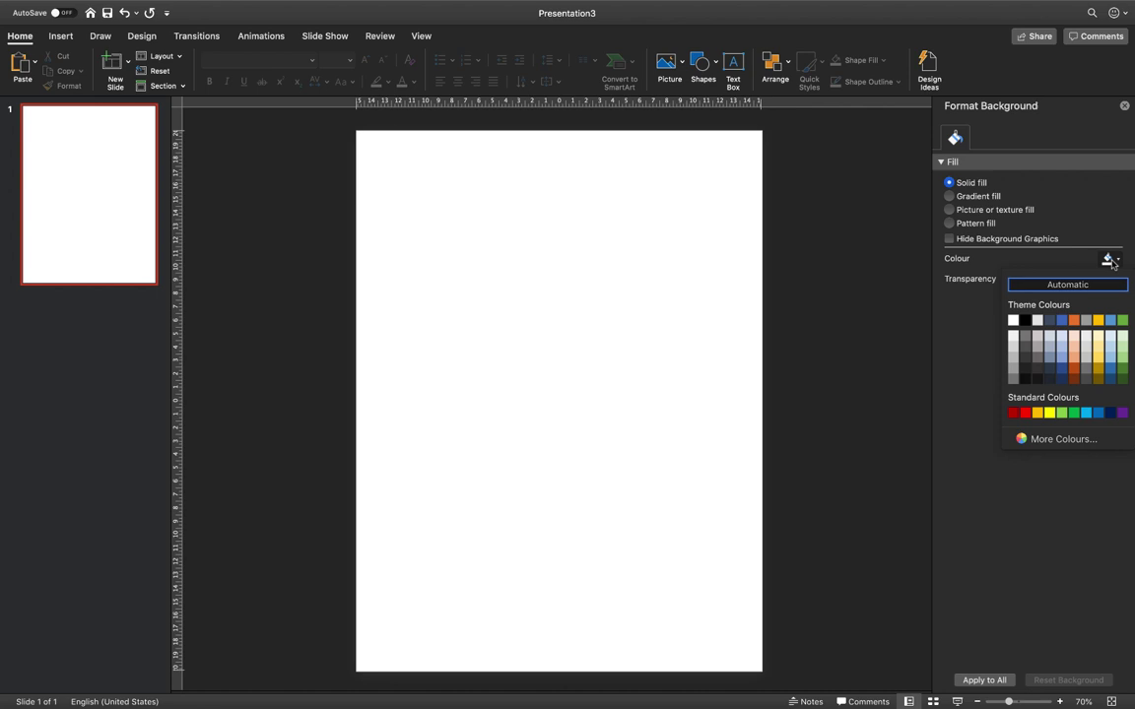
{"action": "left_click", "coordinate": [1024, 321]}
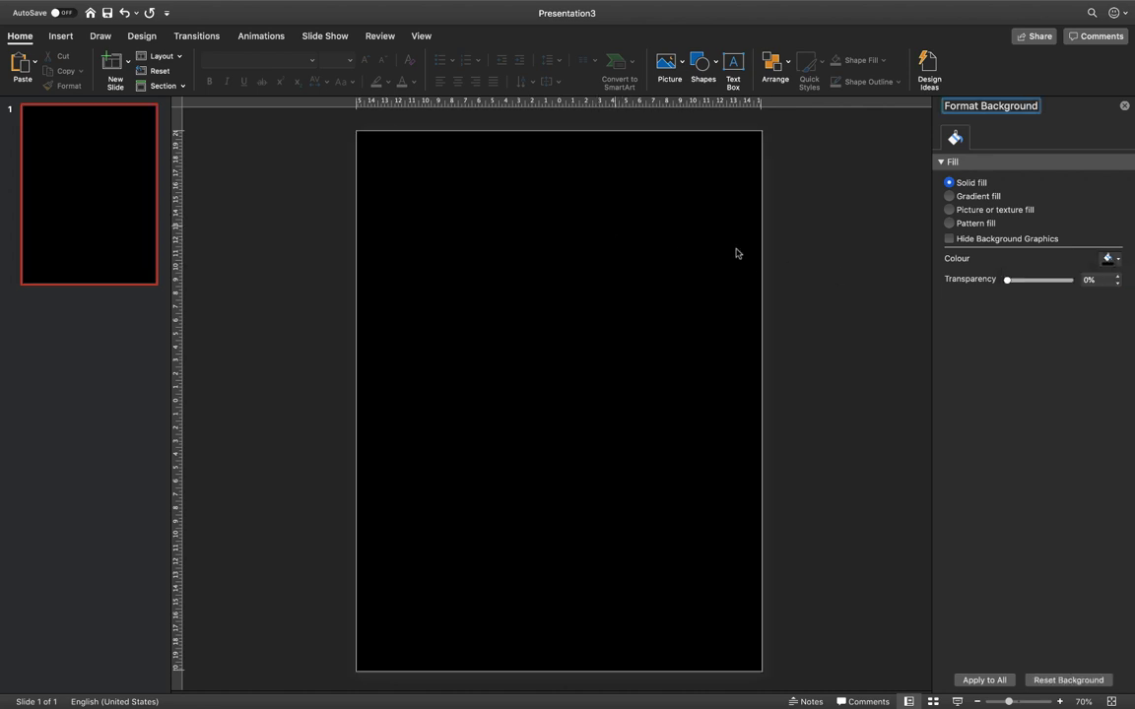
Give the background a two-stop gradient fill by removing the two middle stops, and colour the first stop black
{"action": "left_click", "coordinate": [950, 197]}
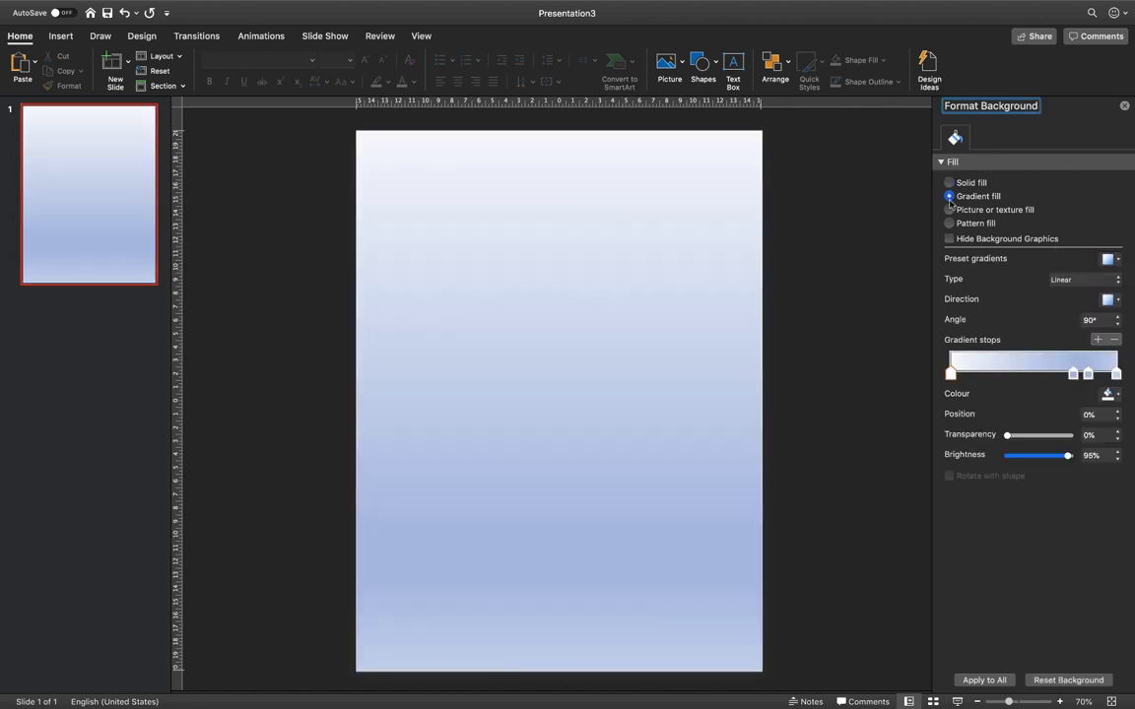
{"action": "left_click_drag", "start_coordinate": [1072, 374], "coordinate": [988, 393]}
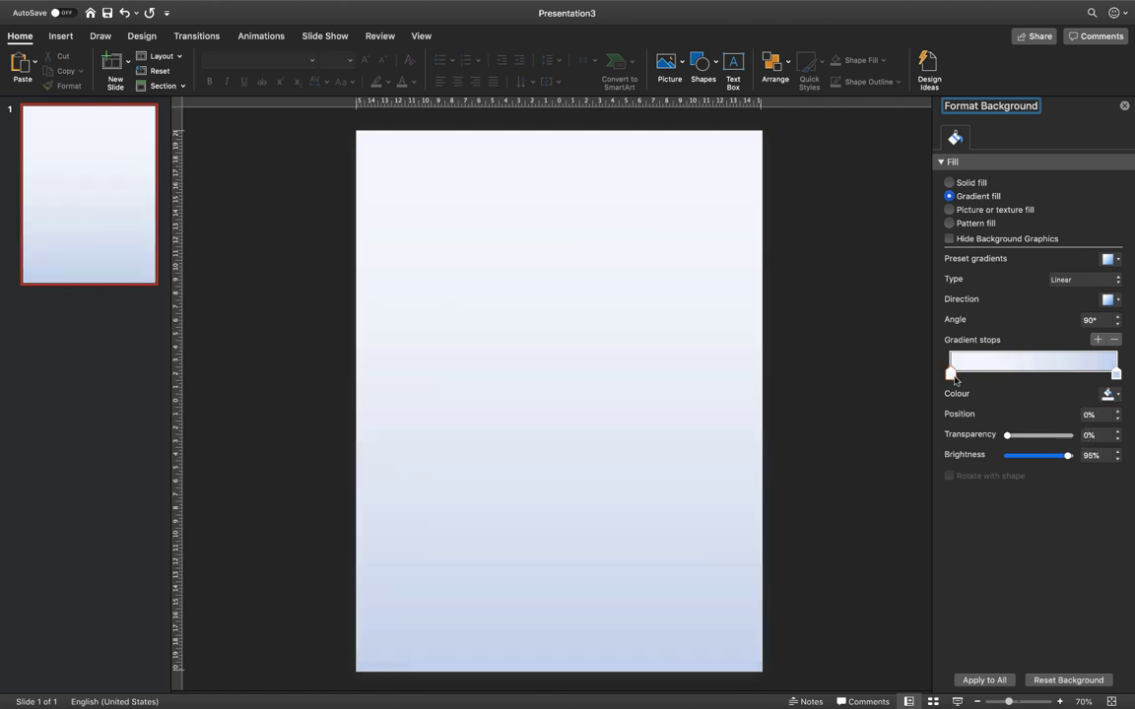
{"action": "left_click", "coordinate": [1113, 394]}
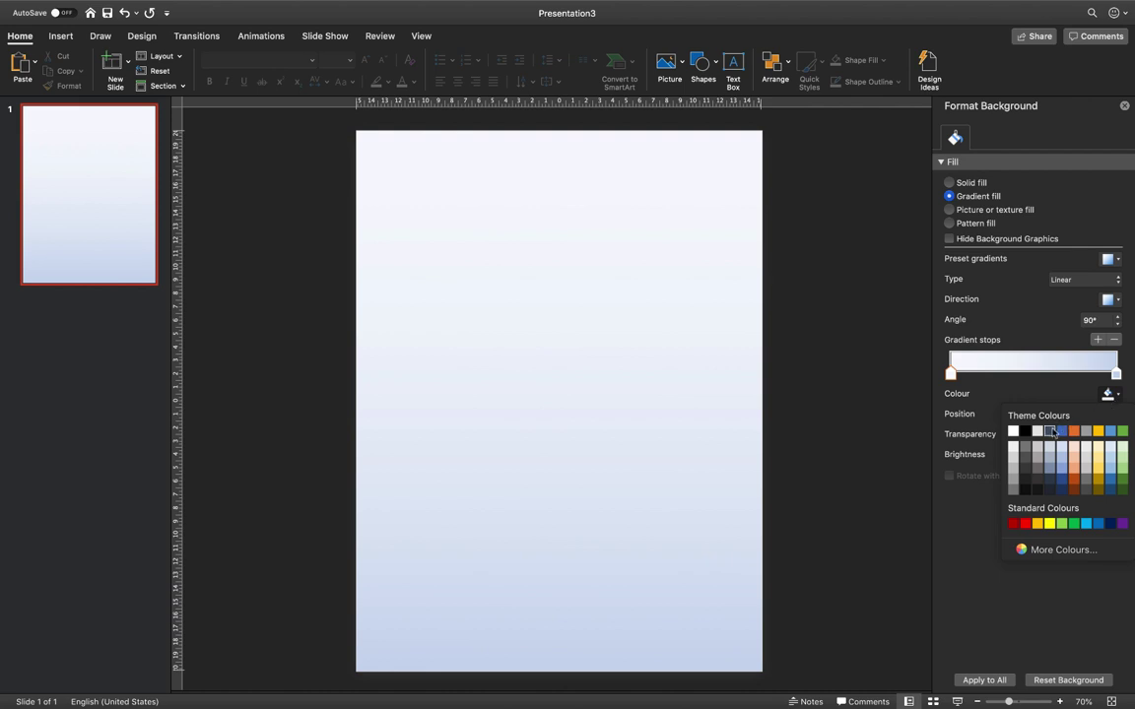
{"action": "left_click", "coordinate": [1025, 432]}
Colour the last gradient stop with the dark grey shade of theme black at 15% brightness
{"action": "left_click", "coordinate": [1115, 374]}
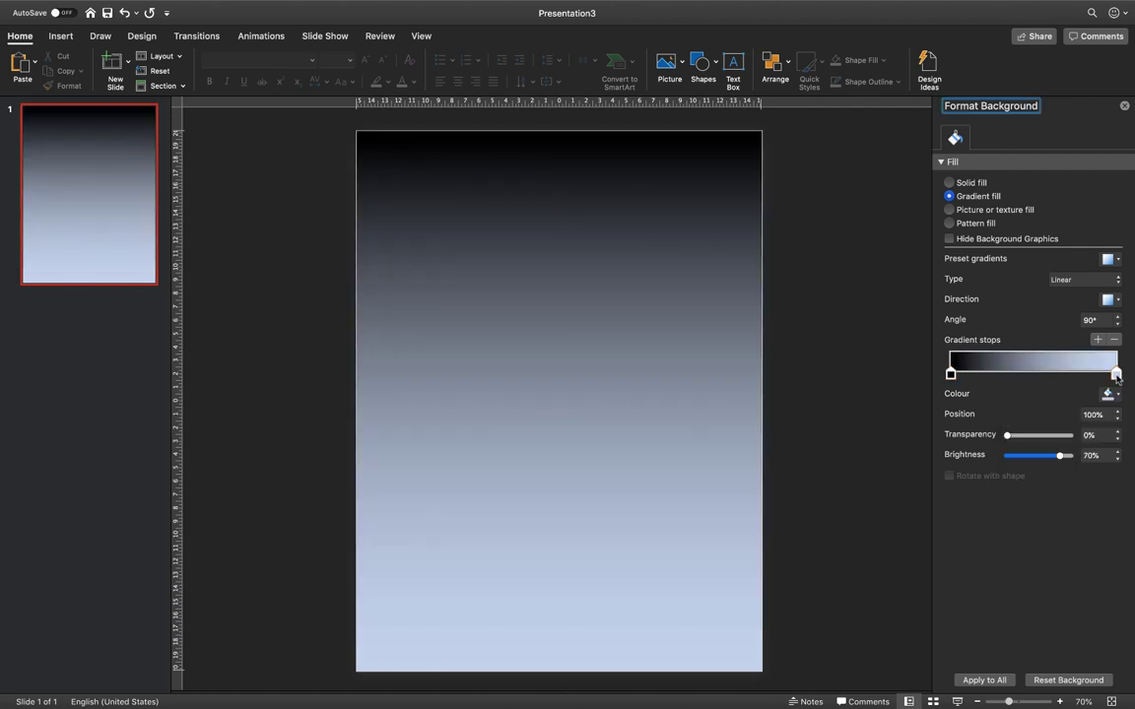
{"action": "left_click", "coordinate": [1113, 393]}
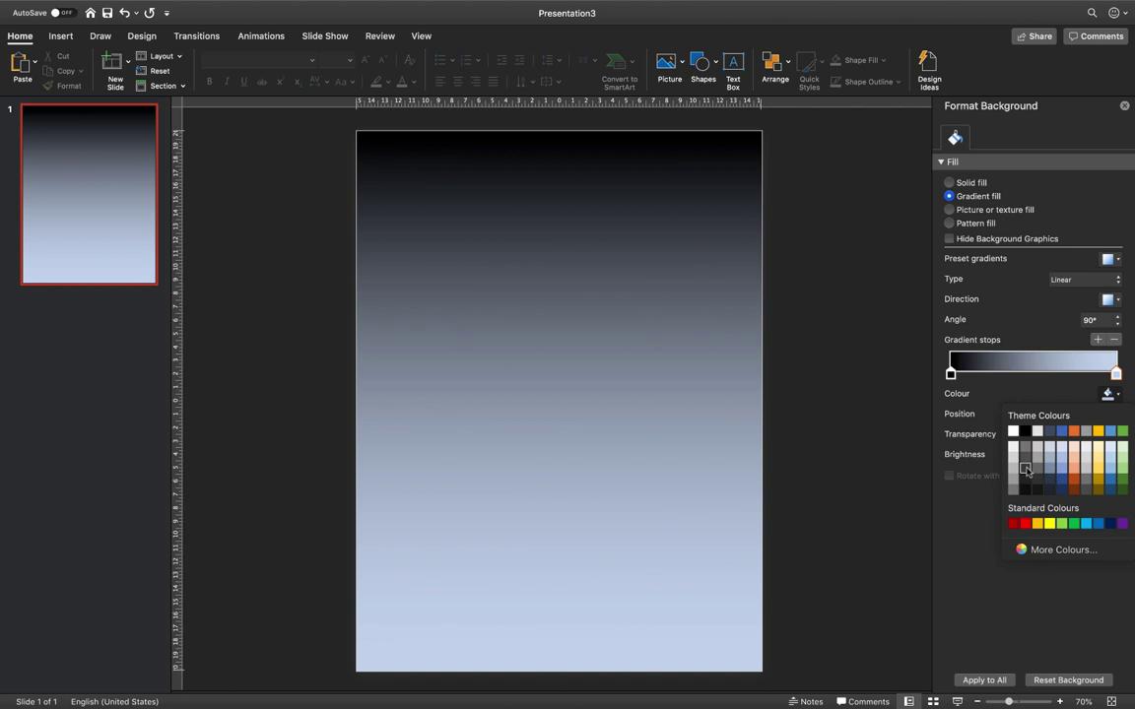
{"action": "left_click", "coordinate": [1025, 470]}
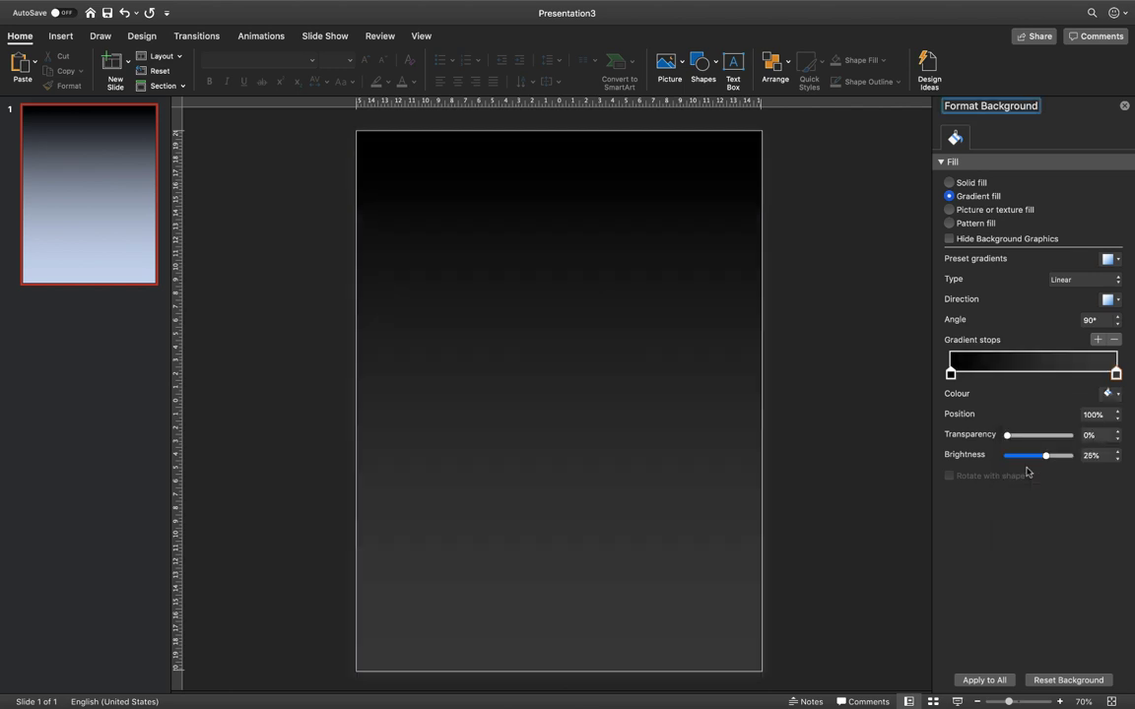
{"action": "left_click", "coordinate": [1107, 394]}
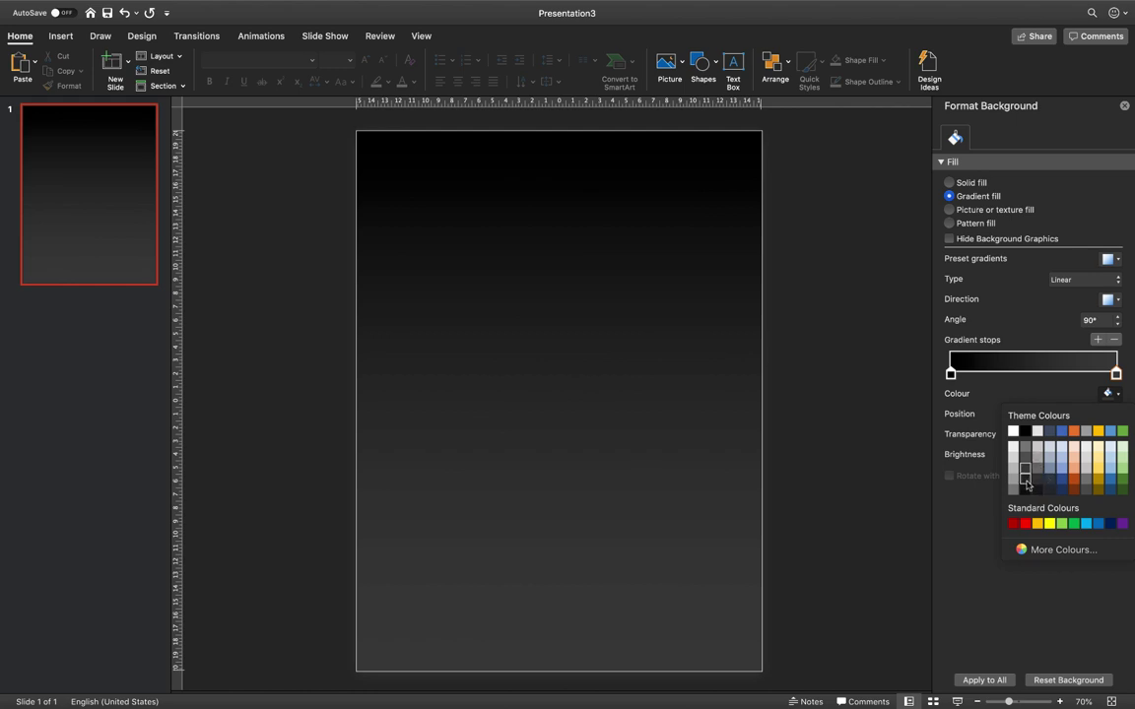
{"action": "left_click", "coordinate": [1025, 480]}
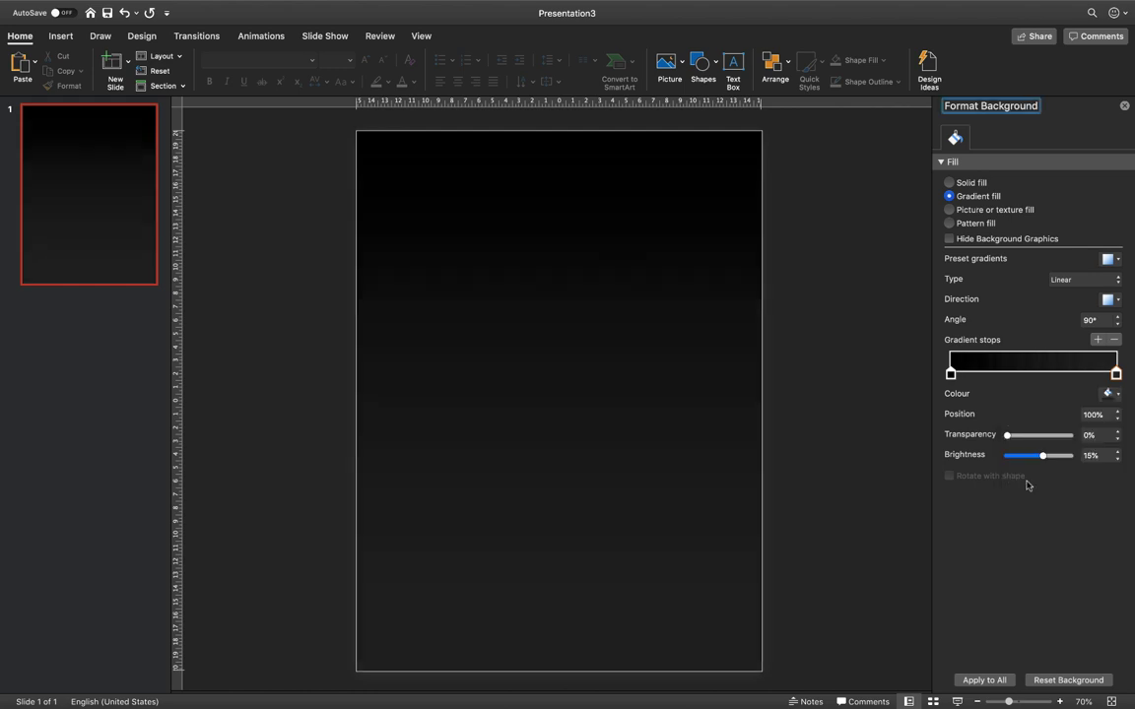
Change the background gradient type to Radial and make it spread from the centre
{"action": "left_click", "coordinate": [1115, 301]}
{"action": "left_click", "coordinate": [1088, 284]}
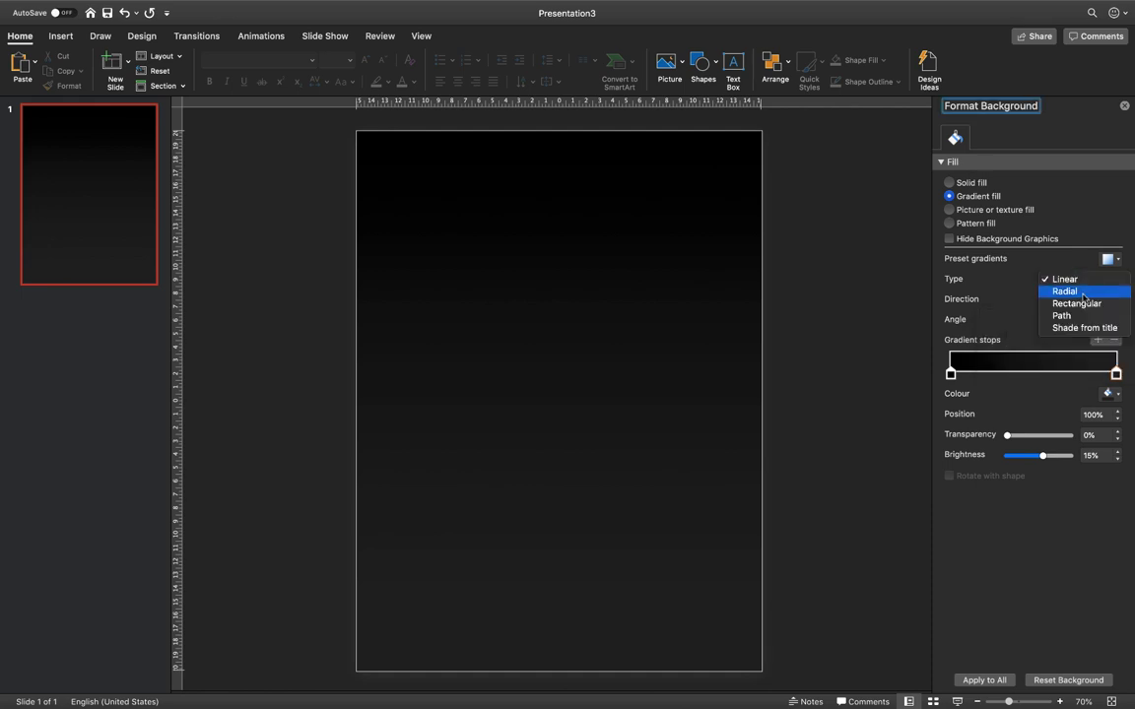
{"action": "left_click", "coordinate": [1082, 292]}
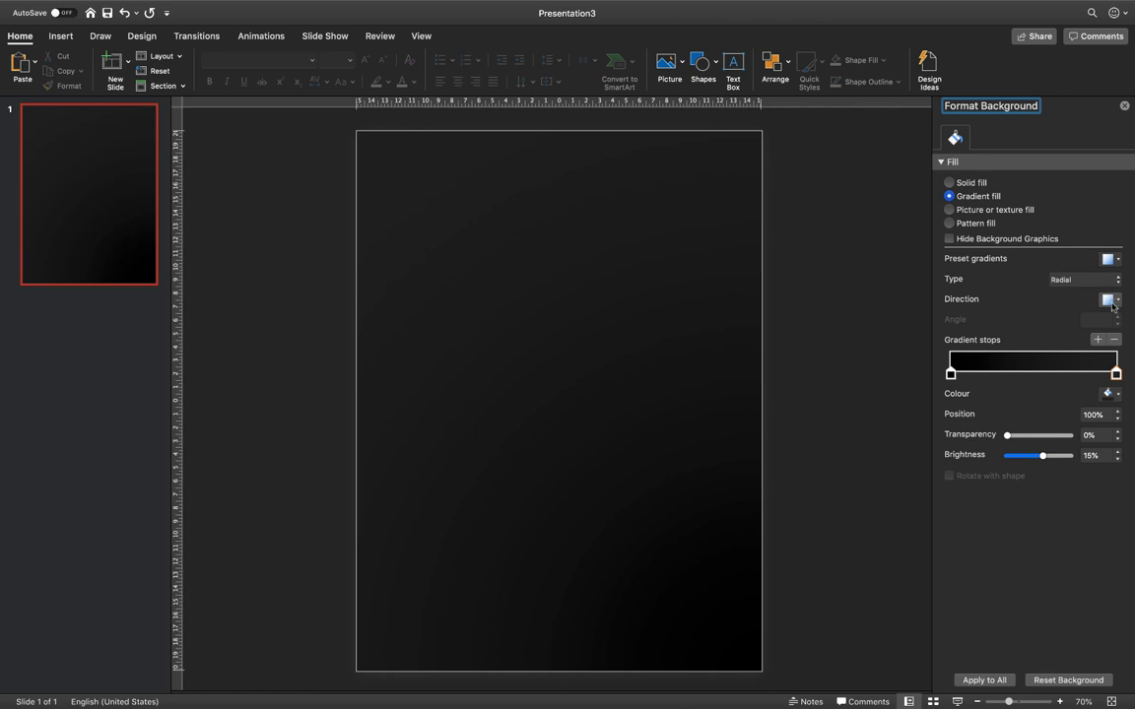
{"action": "left_click", "coordinate": [1113, 300]}
{"action": "left_click", "coordinate": [1084, 321]}
Place the 15% brightness stop at 0% and the black stop at 100%, preview the slide, and close the background formatting
{"action": "mouse_move", "coordinate": [951, 374]}
{"action": "left_mouse_down"}
{"action": "mouse_move", "coordinate": [1065, 375]}
{"action": "mouse_move", "coordinate": [949, 375]}
{"action": "left_mouse_up"}
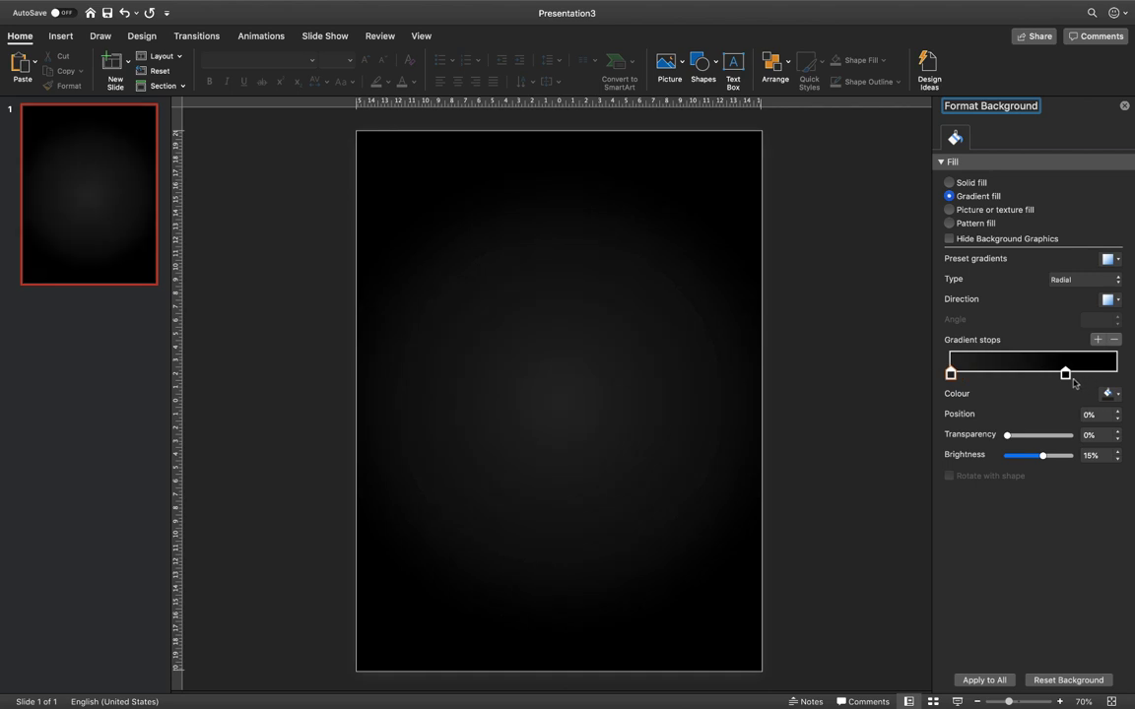
{"action": "left_click_drag", "start_coordinate": [1065, 374], "coordinate": [1133, 384]}
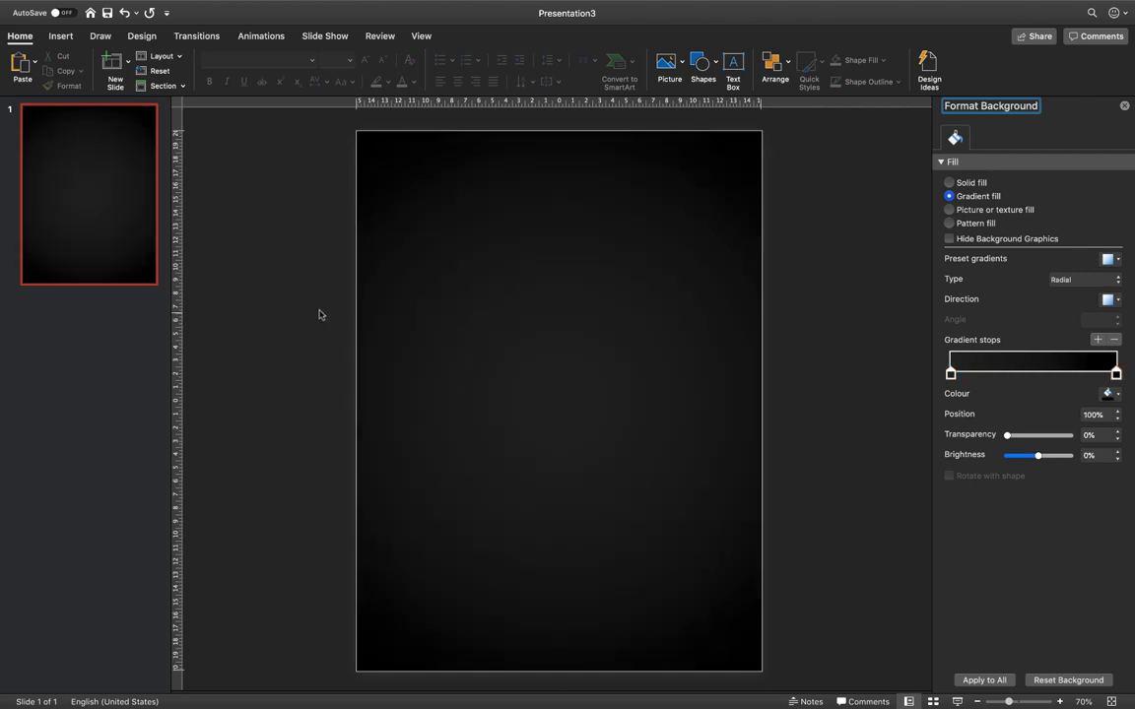
{"action": "left_click", "coordinate": [955, 701]}
{"action": "left_click", "coordinate": [1124, 107]}
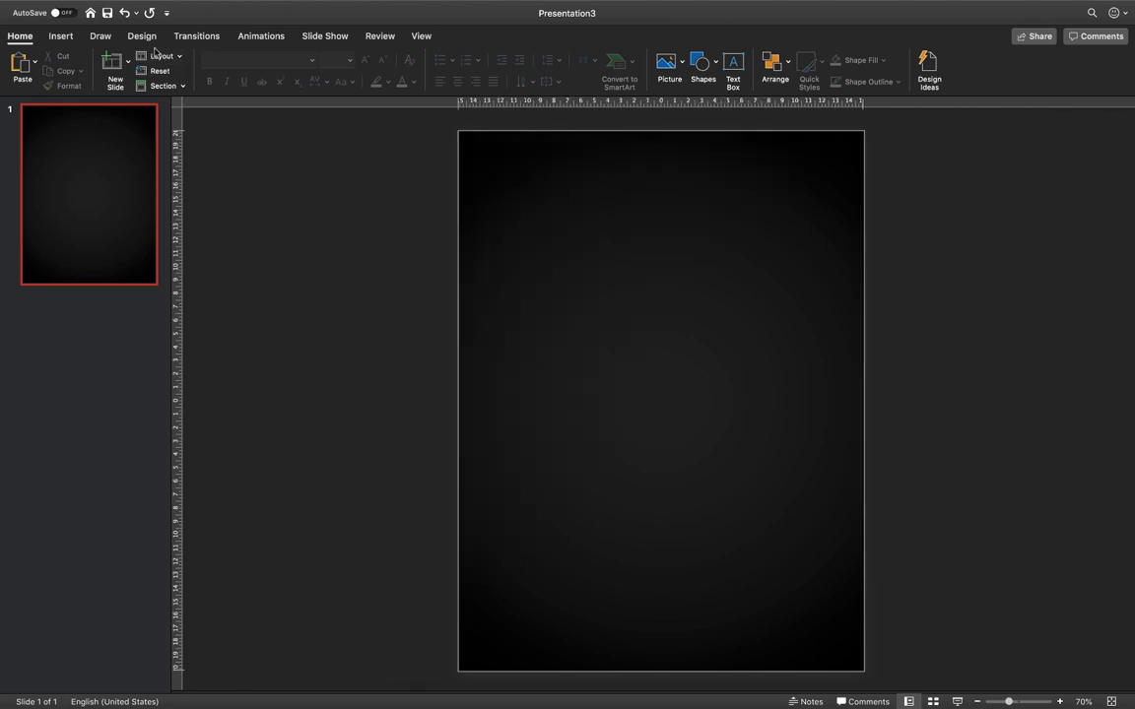
Insert a text box on the upper part of the slide with the text NEVER
{"action": "left_click", "coordinate": [59, 37]}
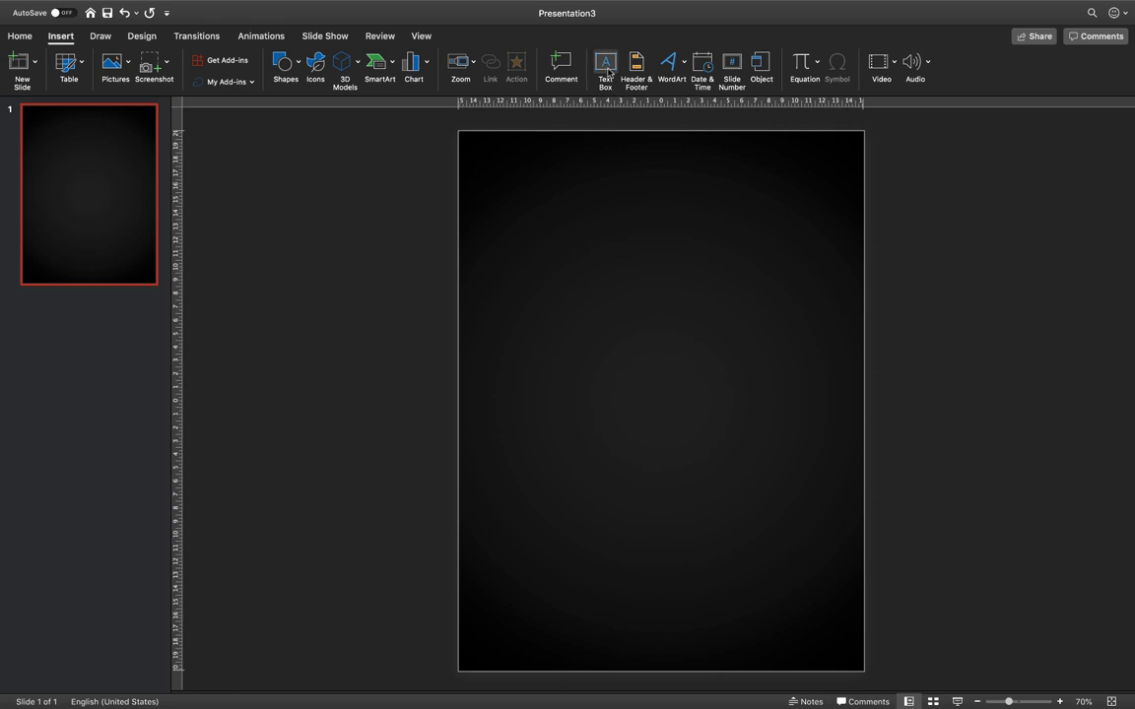
{"action": "left_click", "coordinate": [605, 65]}
{"action": "left_click", "coordinate": [614, 254]}
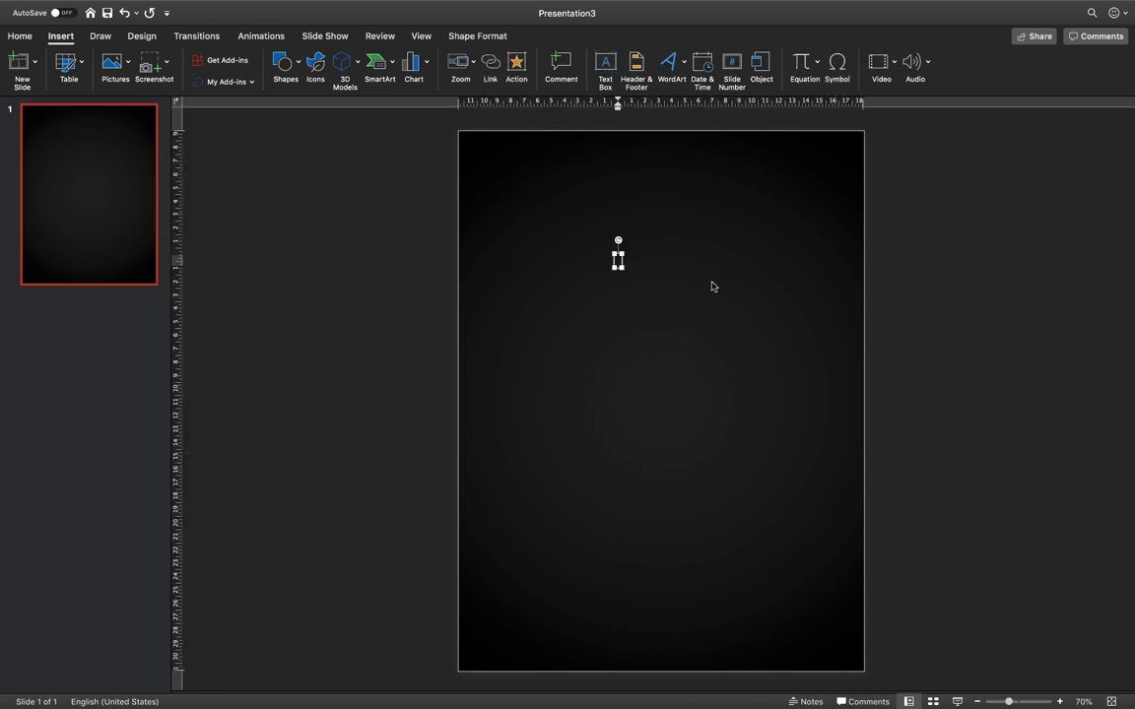
{"action": "type", "text": "NVR"}
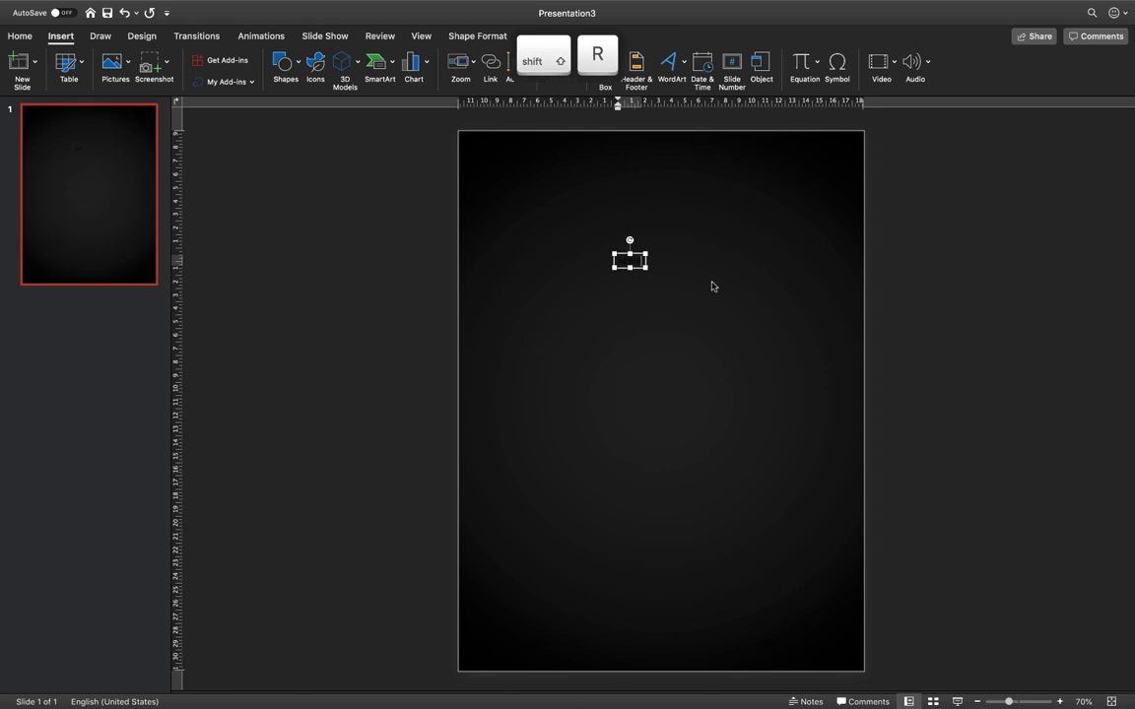
Select all the text in the NEVER text box and colour it white
{"action": "key", "text": "super+a"}
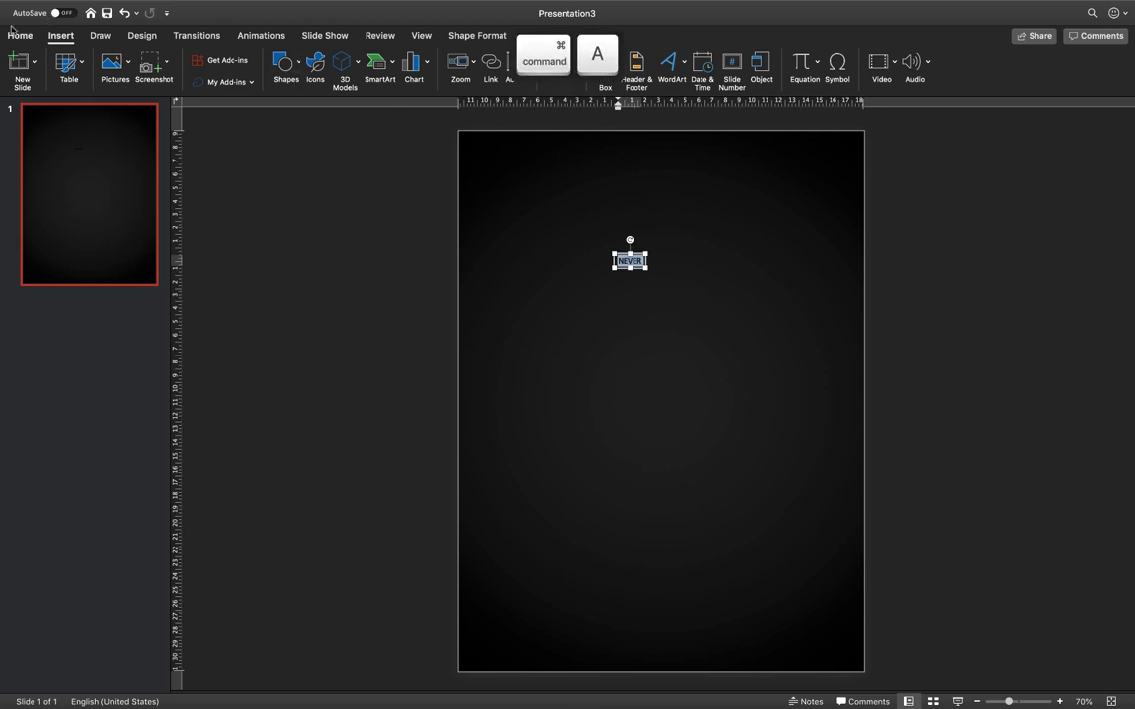
{"action": "left_click", "coordinate": [19, 36]}
{"action": "left_click", "coordinate": [413, 83]}
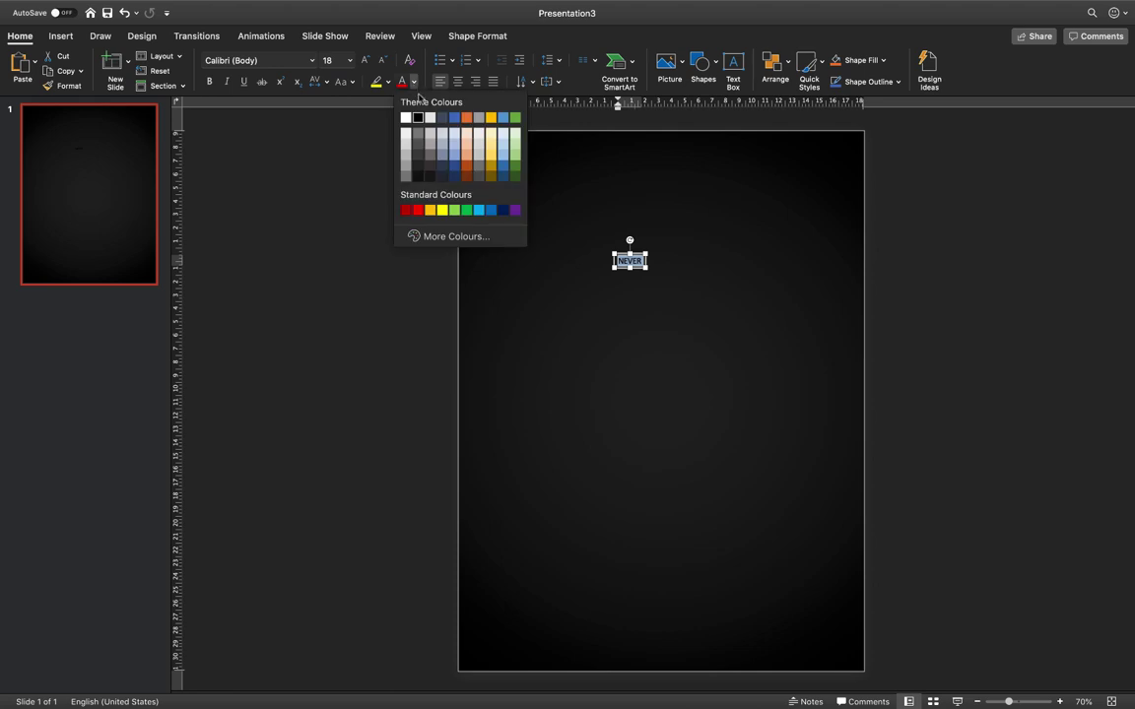
{"action": "left_click", "coordinate": [407, 117]}
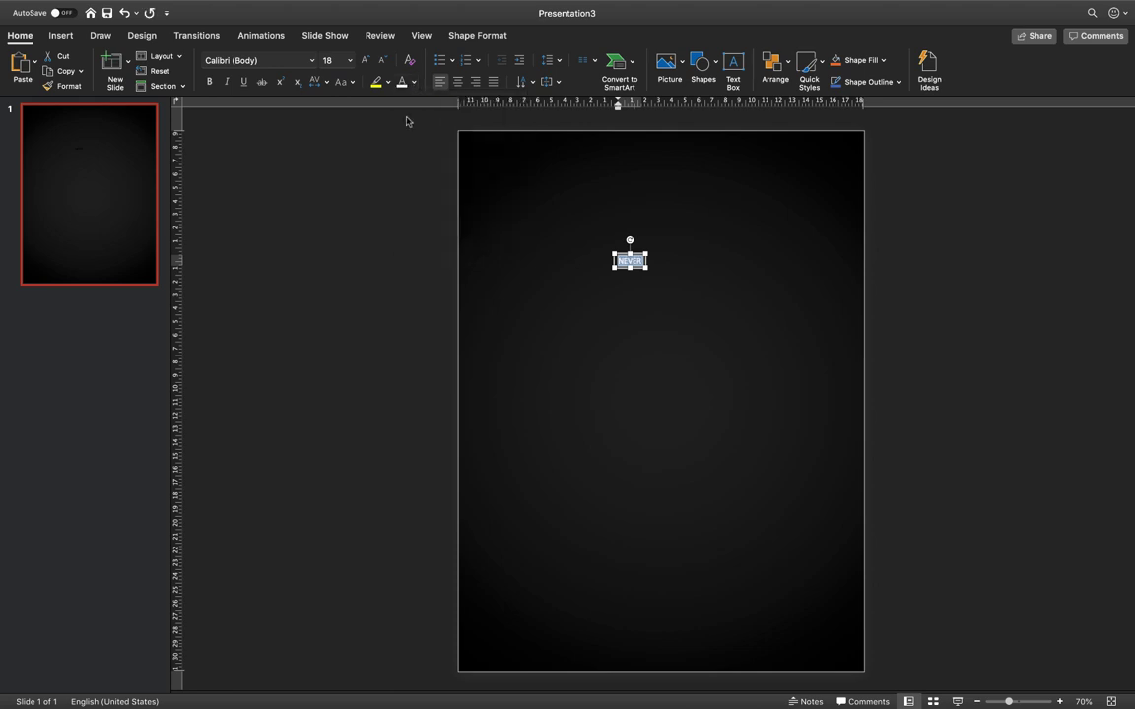
Increase the font size of the NEVER text to 166
{"action": "left_click", "coordinate": [365, 61]}
{"action": "left_click", "coordinate": [364, 61]}
{"action": "left_click", "coordinate": [364, 61]}
{"action": "left_click", "coordinate": [365, 61]}
{"action": "left_click", "coordinate": [364, 61]}
{"action": "left_click", "coordinate": [364, 61]}
{"action": "left_click", "coordinate": [364, 61]}
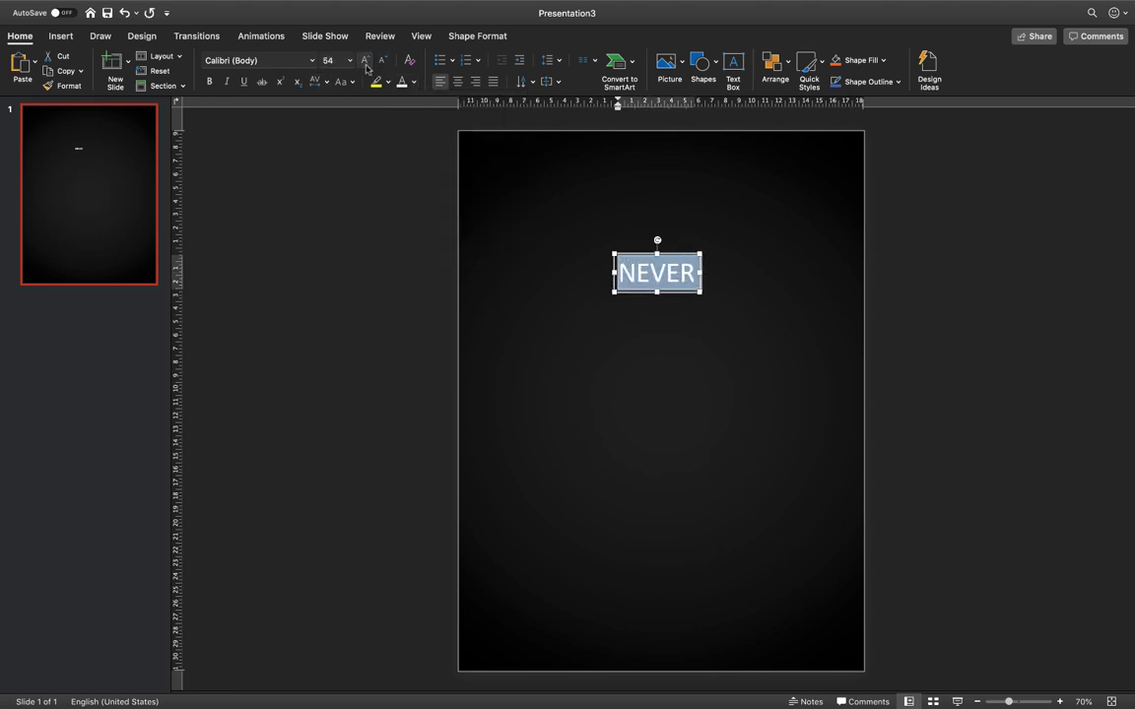
{"action": "left_click", "coordinate": [364, 61]}
{"action": "left_click", "coordinate": [365, 61]}
{"action": "left_click", "coordinate": [364, 61]}
{"action": "left_click", "coordinate": [365, 61]}
{"action": "left_click", "coordinate": [365, 61]}
{"action": "left_click", "coordinate": [364, 61]}
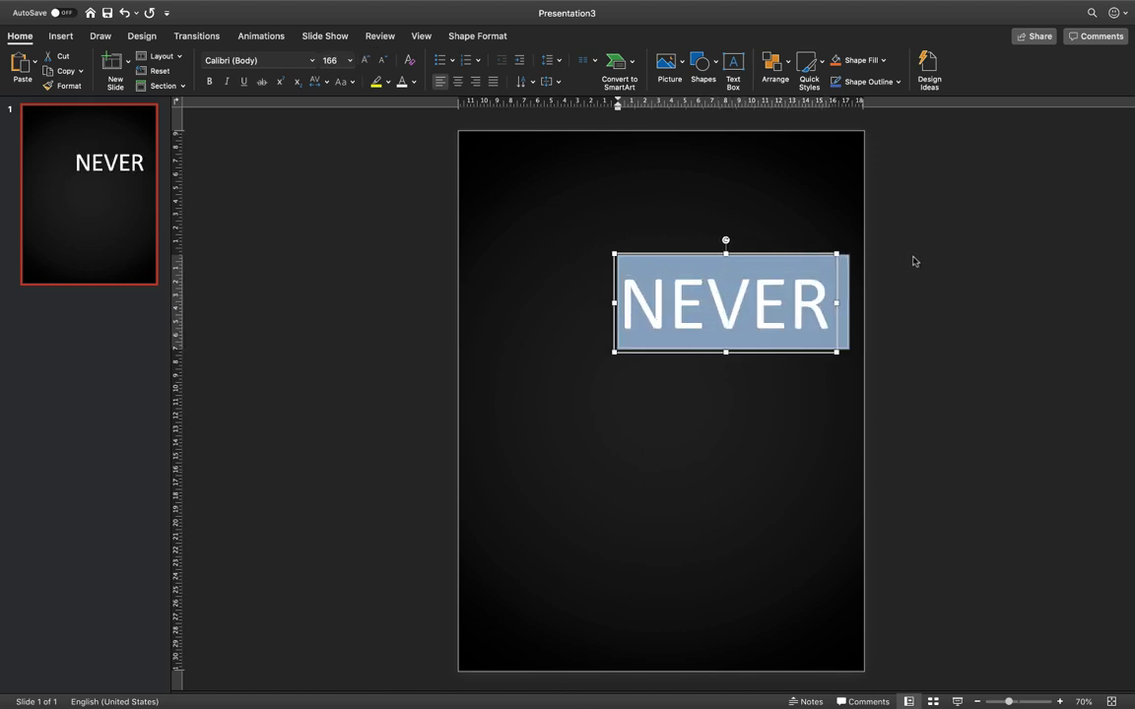
Move the NEVER text box closer to the slide's centre and set its font to Raleway Black Italic
{"action": "left_click", "coordinate": [828, 280]}
{"action": "left_click_drag", "start_coordinate": [798, 256], "coordinate": [742, 244]}
{"action": "left_click", "coordinate": [277, 60]}
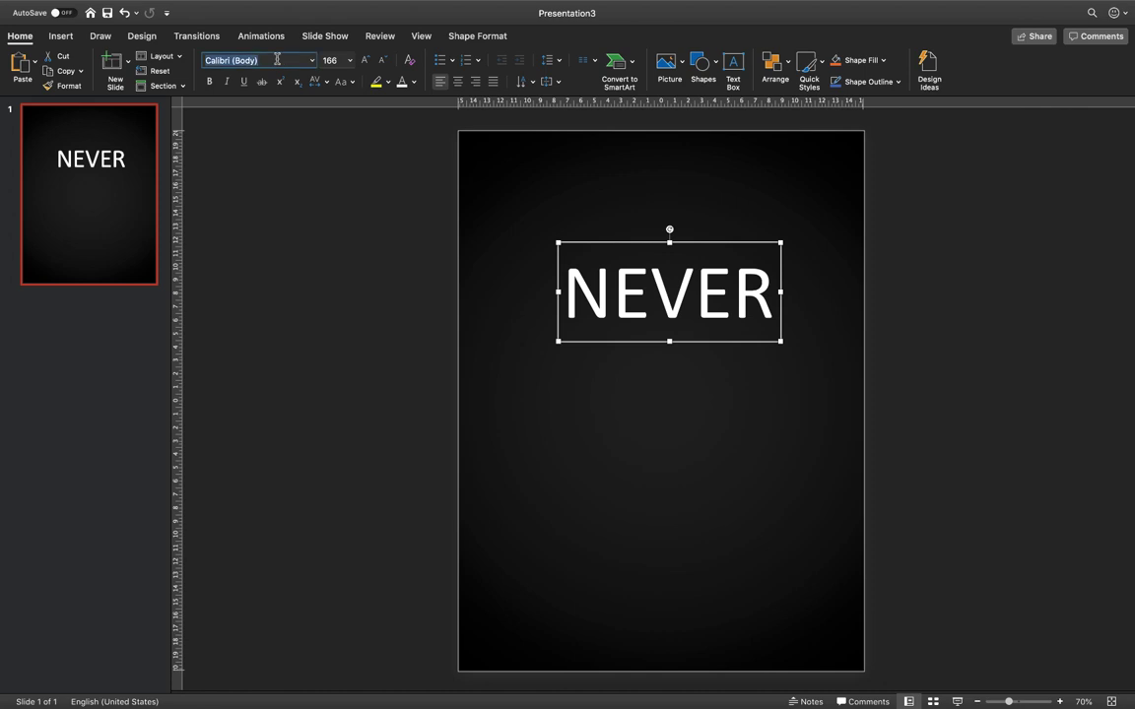
{"action": "type", "text": "Raleway"}
{"action": "key", "text": "Return"}
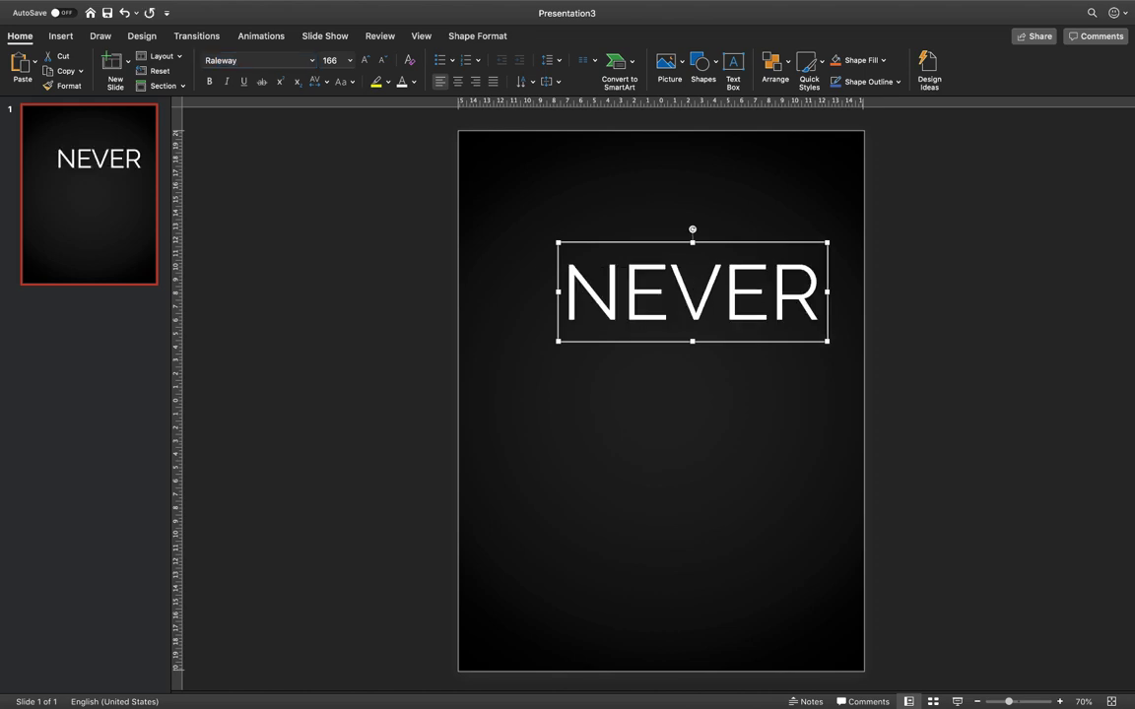
{"action": "left_click", "coordinate": [286, 60]}
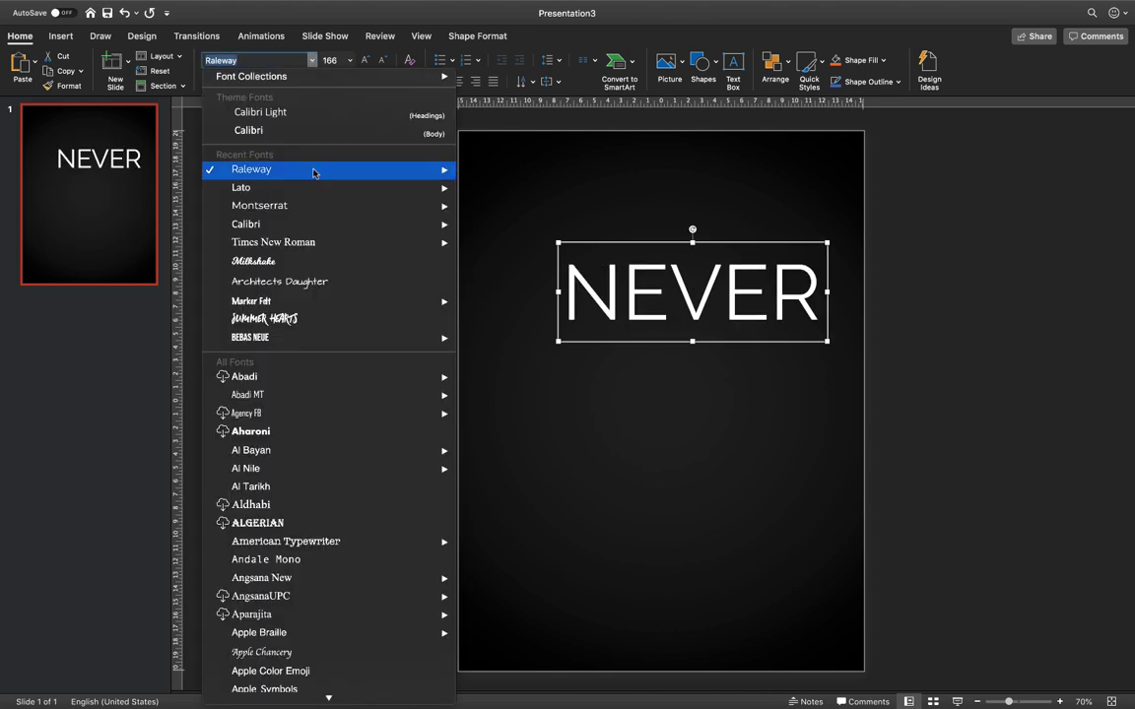
{"action": "mouse_move", "coordinate": [411, 178]}
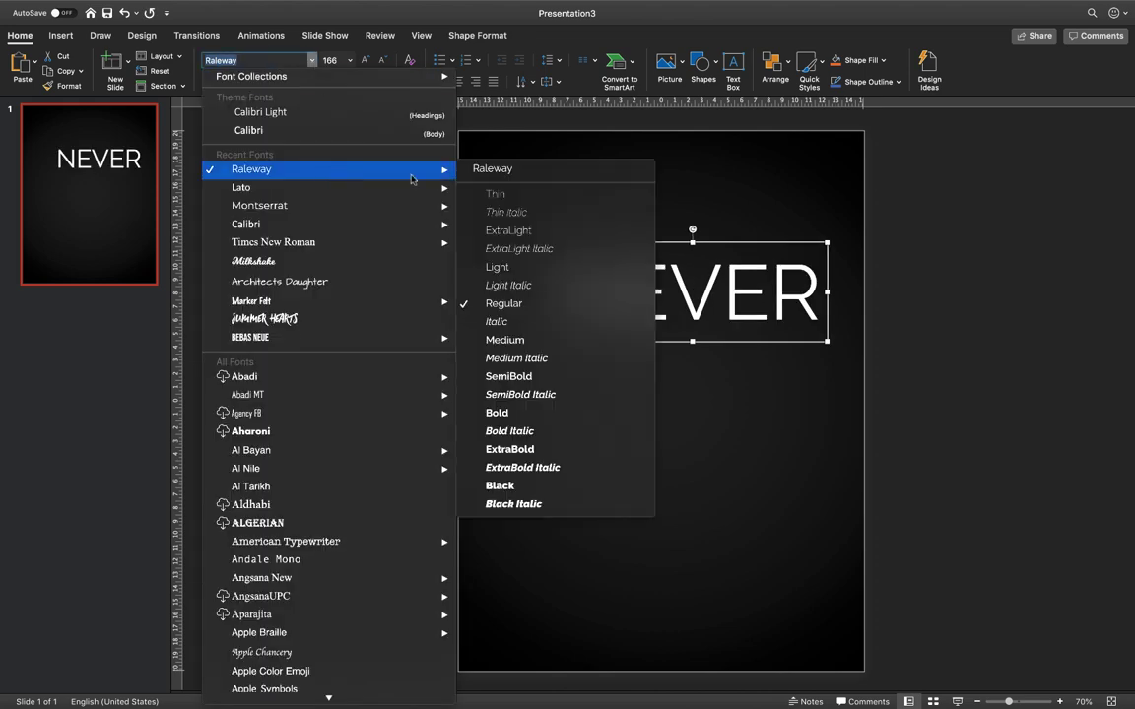
{"action": "left_click", "coordinate": [553, 506]}
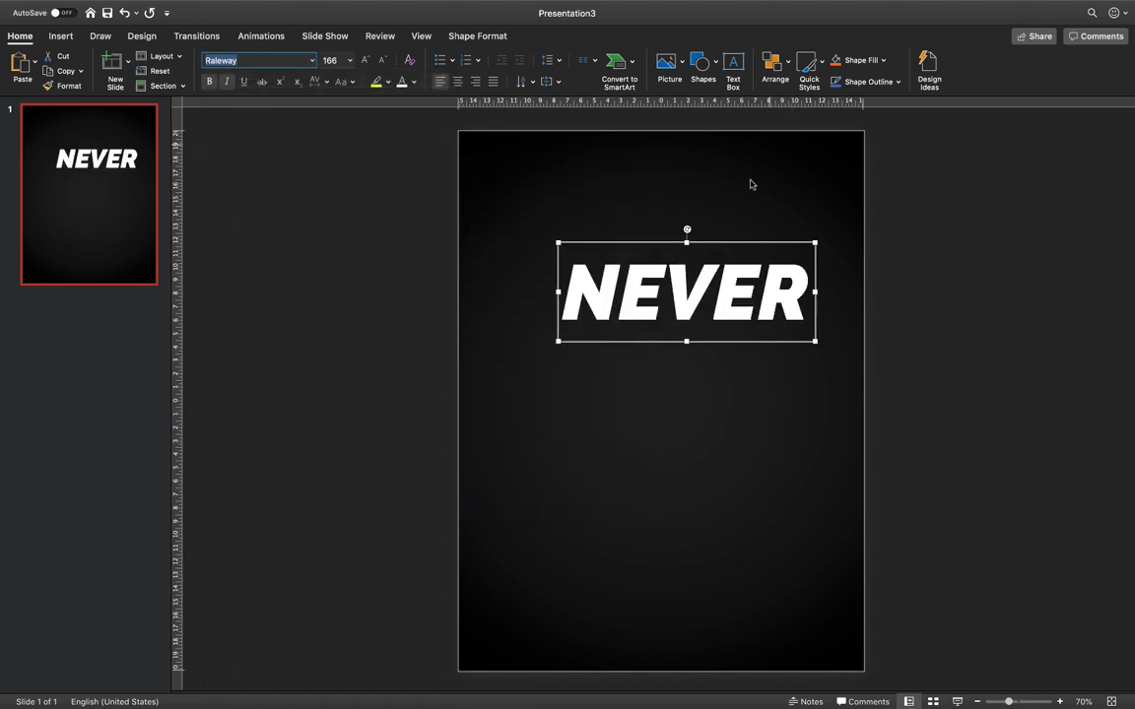
Set the NEVER text to size 200 and centre it, both across the upper slide and within its box
{"action": "left_click", "coordinate": [338, 60]}
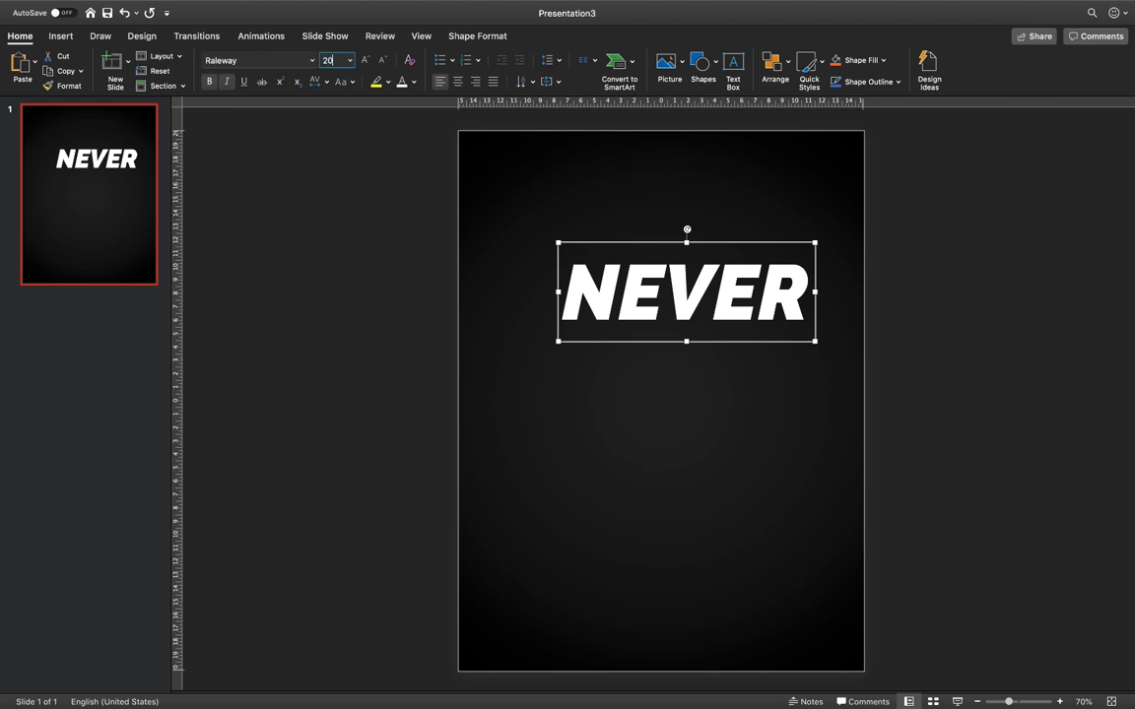
{"action": "type", "text": "200"}
{"action": "key", "text": "Return"}
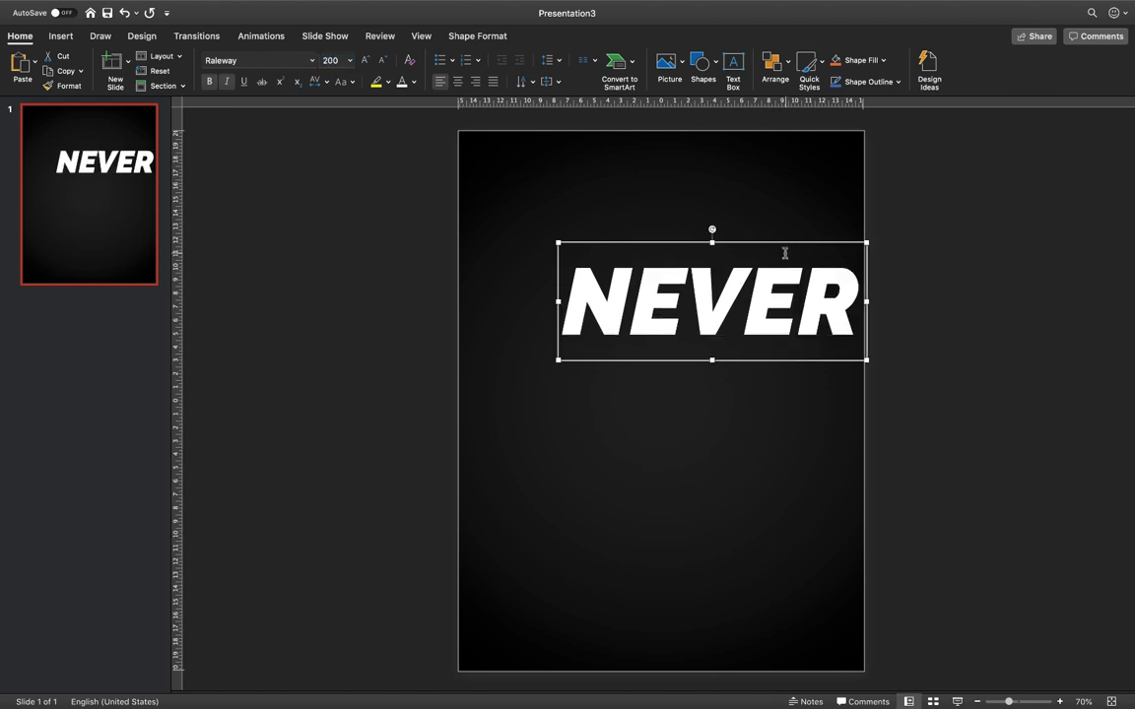
{"action": "left_click_drag", "start_coordinate": [777, 241], "coordinate": [727, 215]}
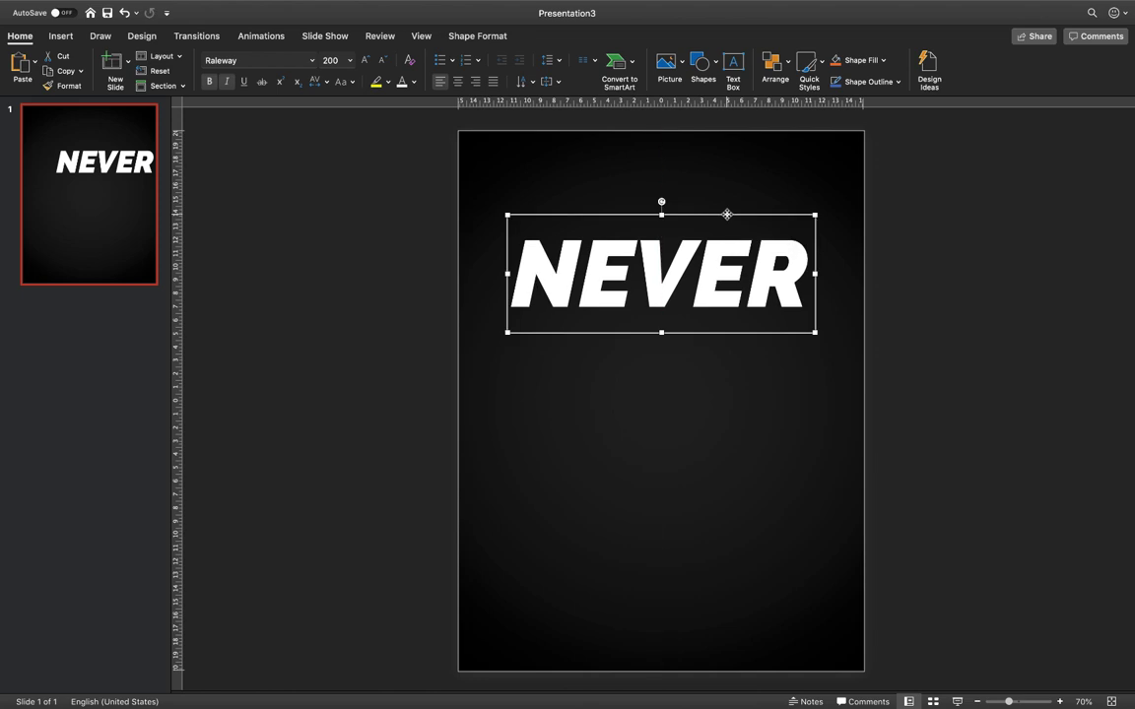
{"action": "left_click", "coordinate": [458, 83]}
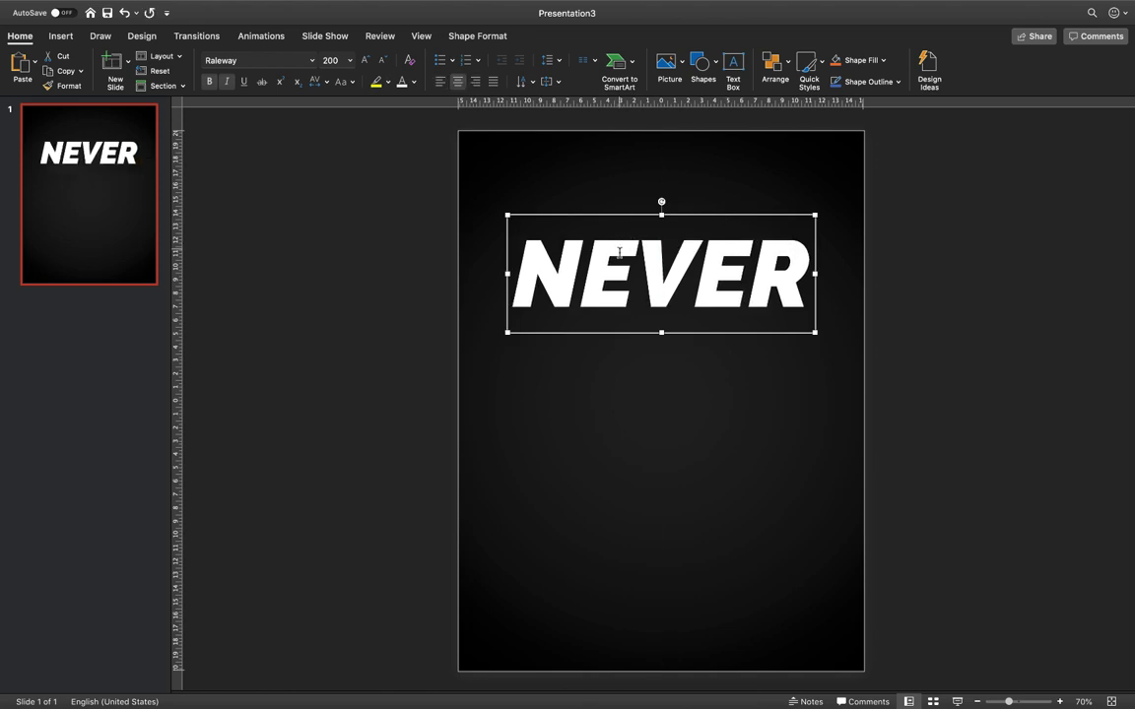
Show the guides and align the NEVER text box to the slide's horizontal centre, shifted slightly lower
{"action": "left_click", "coordinate": [420, 37]}
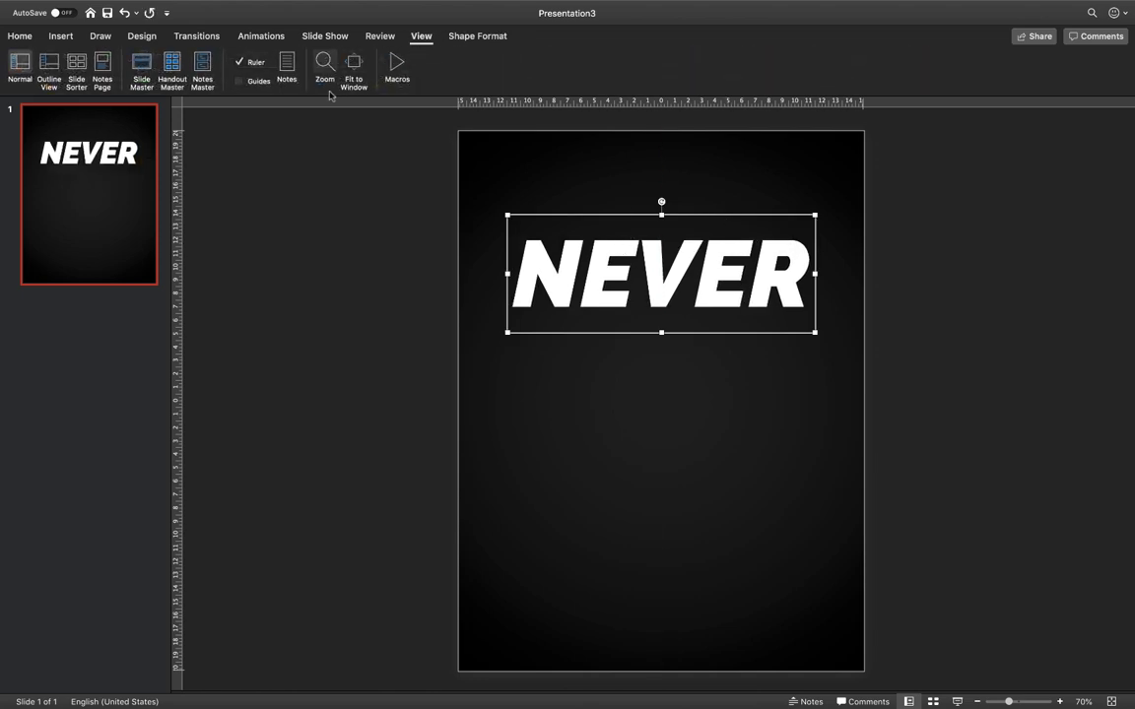
{"action": "left_click", "coordinate": [240, 82]}
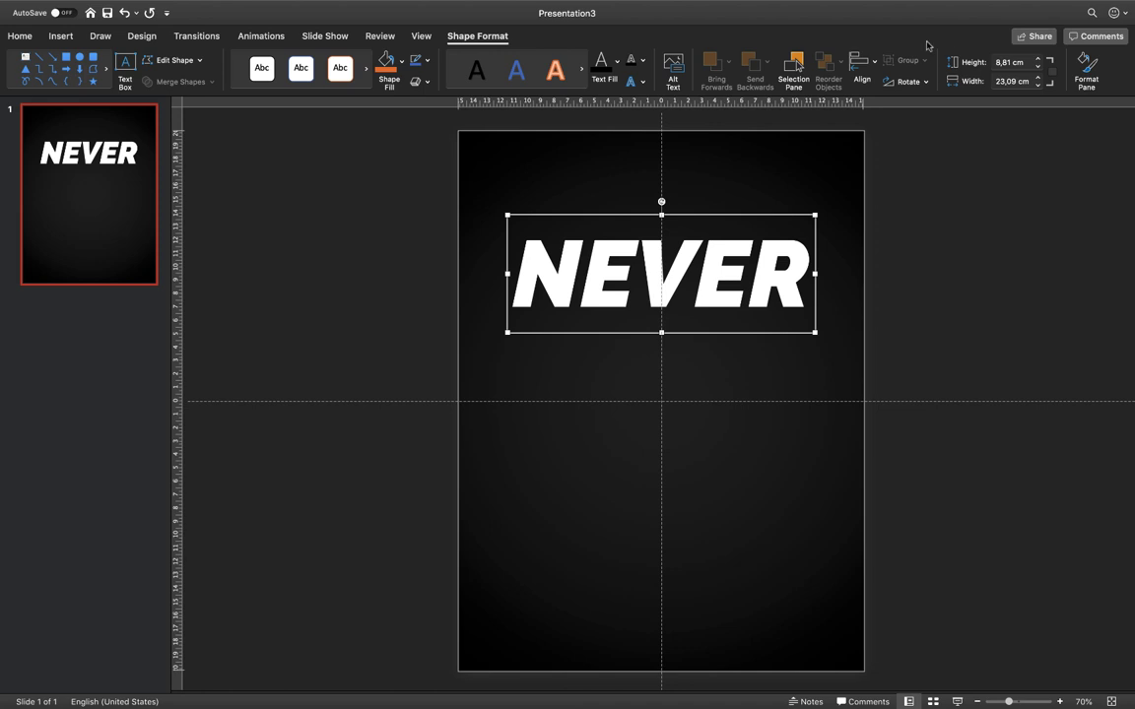
{"action": "left_click", "coordinate": [862, 63]}
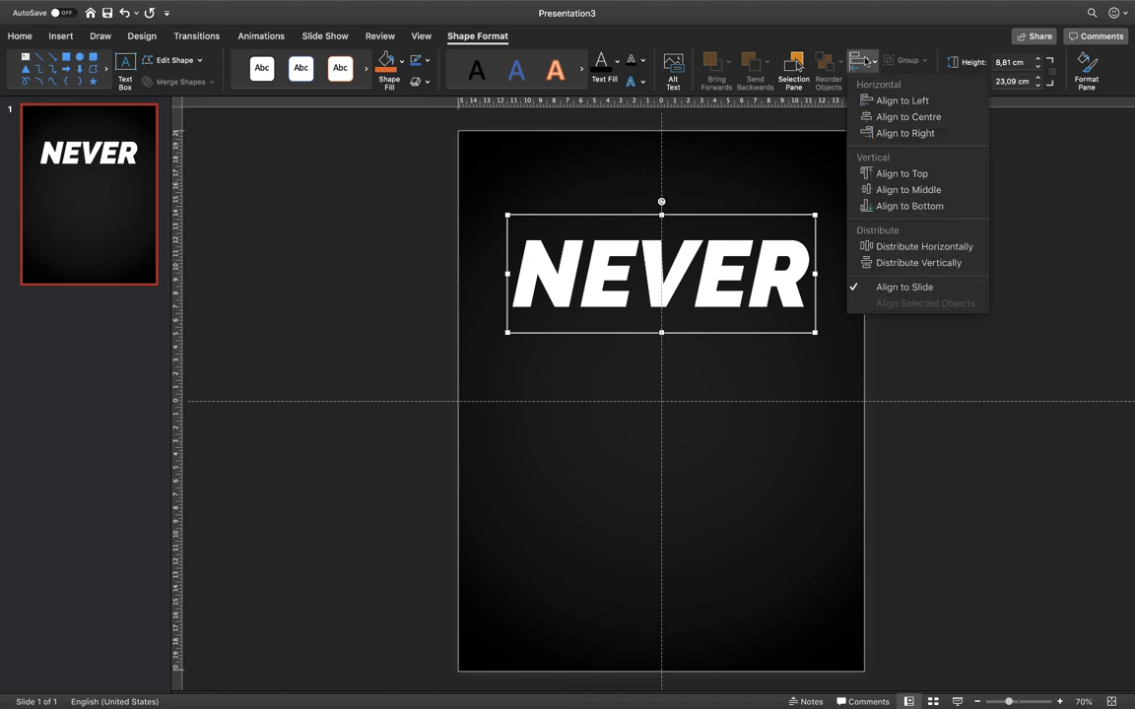
{"action": "left_click", "coordinate": [908, 118]}
{"action": "left_click_drag", "start_coordinate": [751, 218], "coordinate": [751, 228]}
{"action": "left_click", "coordinate": [1020, 223]}
Duplicate the NEVER text box as a STOP line centred just below it
{"action": "left_click", "coordinate": [718, 224]}
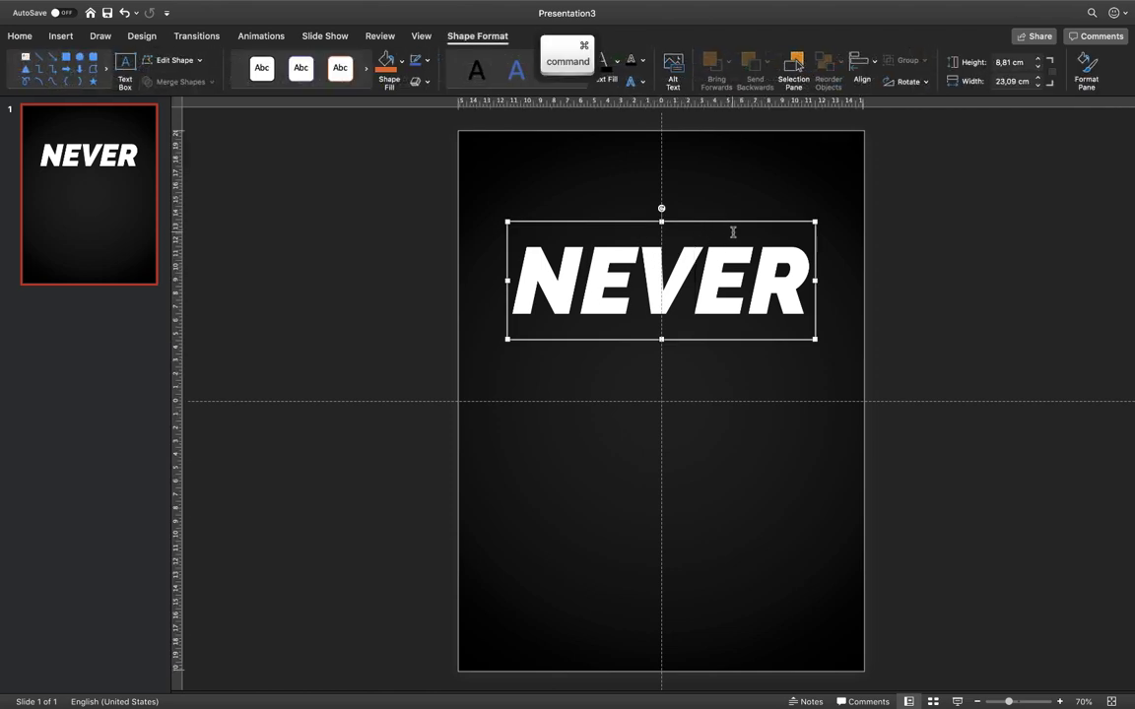
{"action": "key", "text": "super+d"}
{"action": "left_click_drag", "start_coordinate": [750, 228], "coordinate": [728, 333]}
{"action": "double_click", "coordinate": [713, 367]}
{"action": "type", "text": "S"}
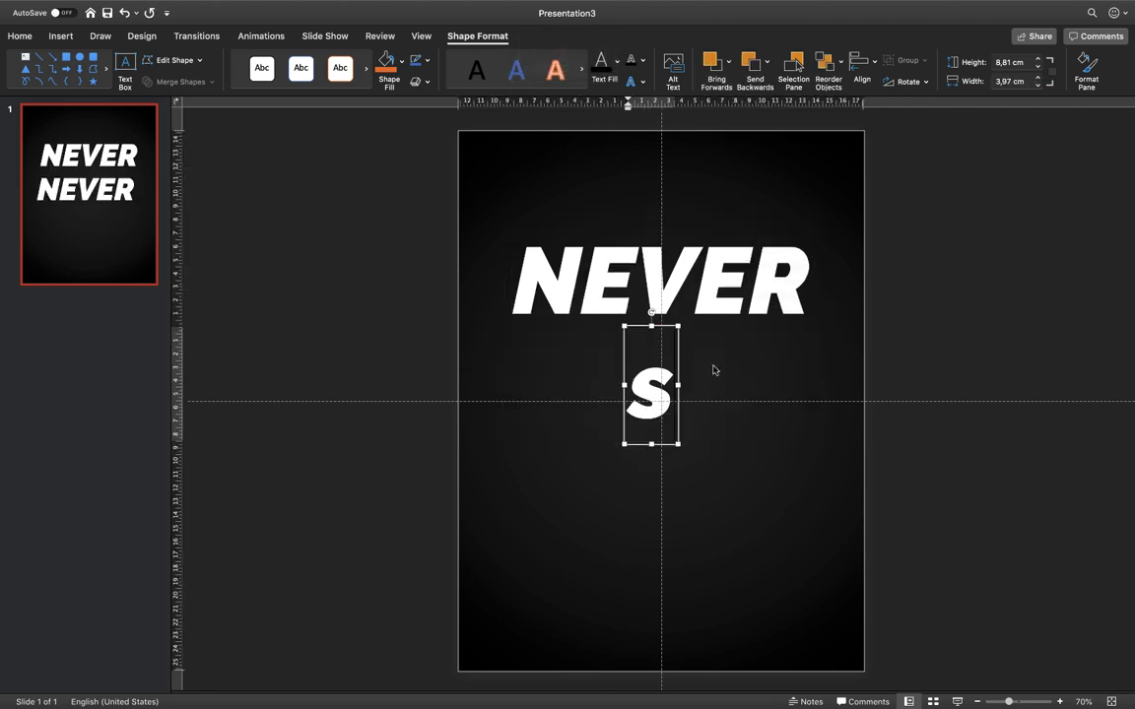
{"action": "key", "text": "BackSpace"}
{"action": "key", "text": "Caps_Lock"}
{"action": "type", "text": "S"}
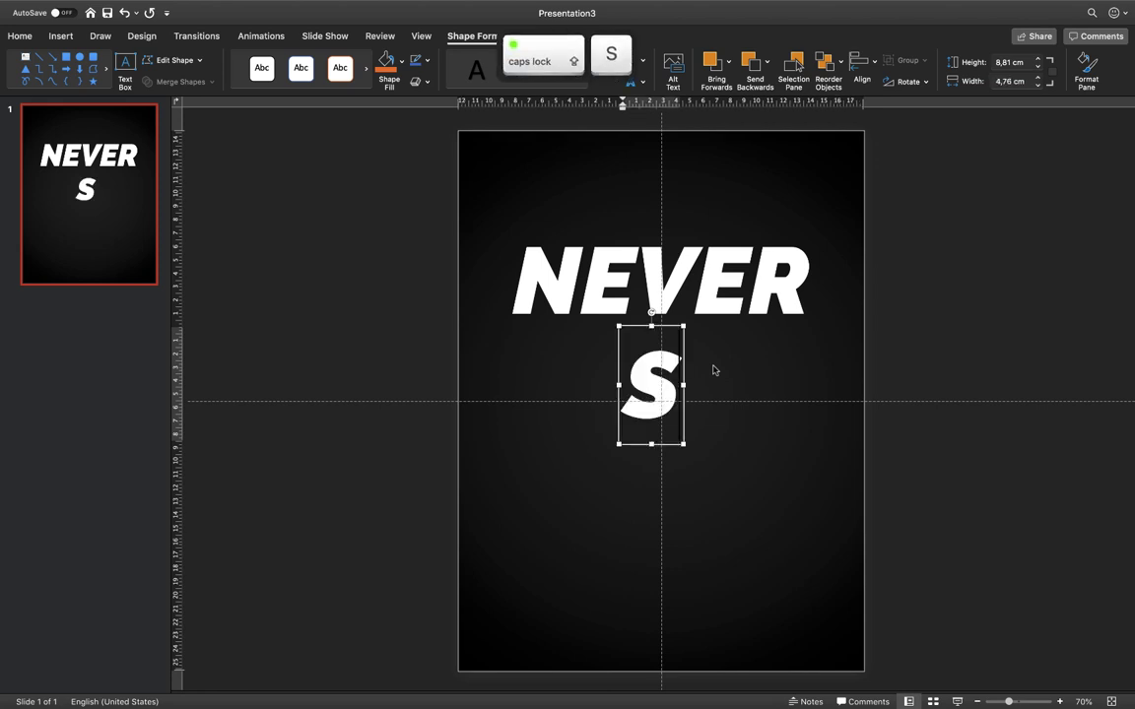
{"action": "type", "text": "TOP"}
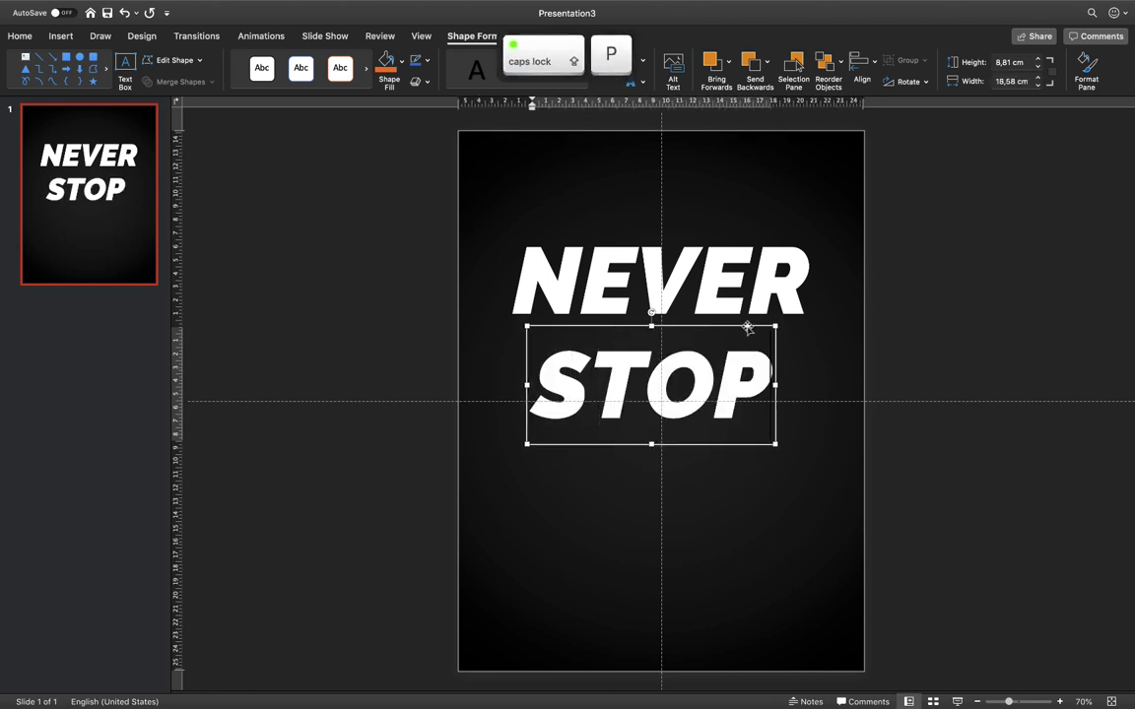
{"action": "left_click_drag", "start_coordinate": [745, 325], "coordinate": [753, 309]}
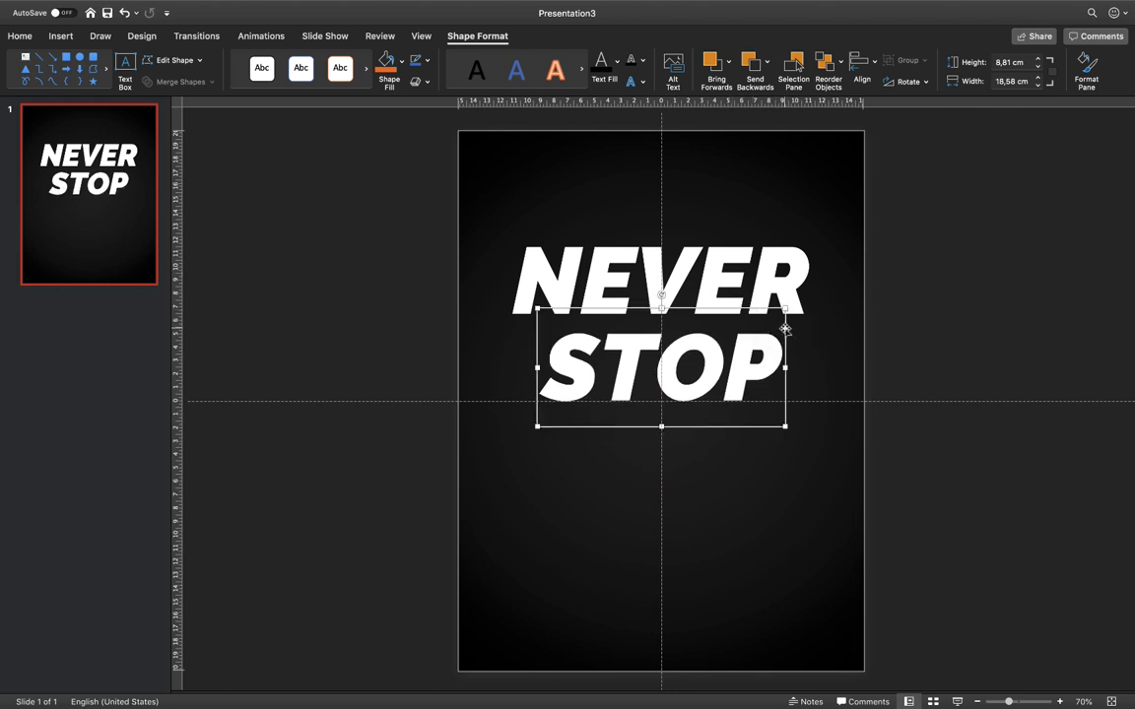
Duplicate the STOP text box as a POWER line centred just below it
{"action": "key", "text": "Caps_Lock"}
{"action": "key", "text": "super+d"}
{"action": "double_click", "coordinate": [773, 423]}
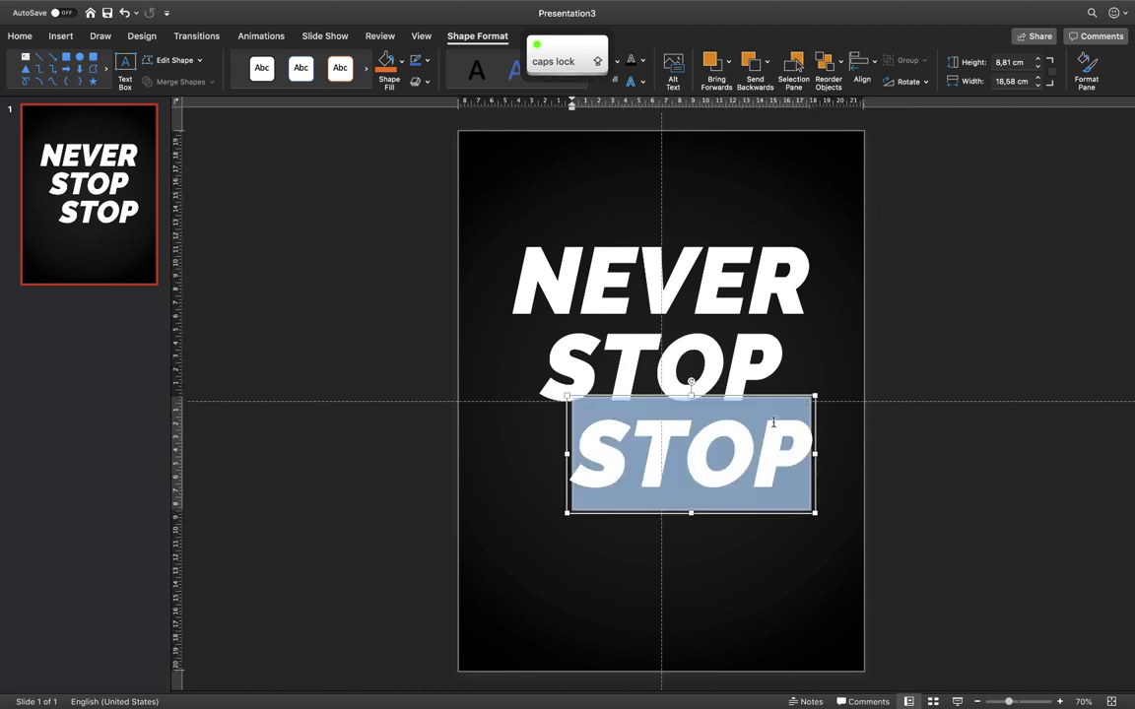
{"action": "type", "text": "POWER"}
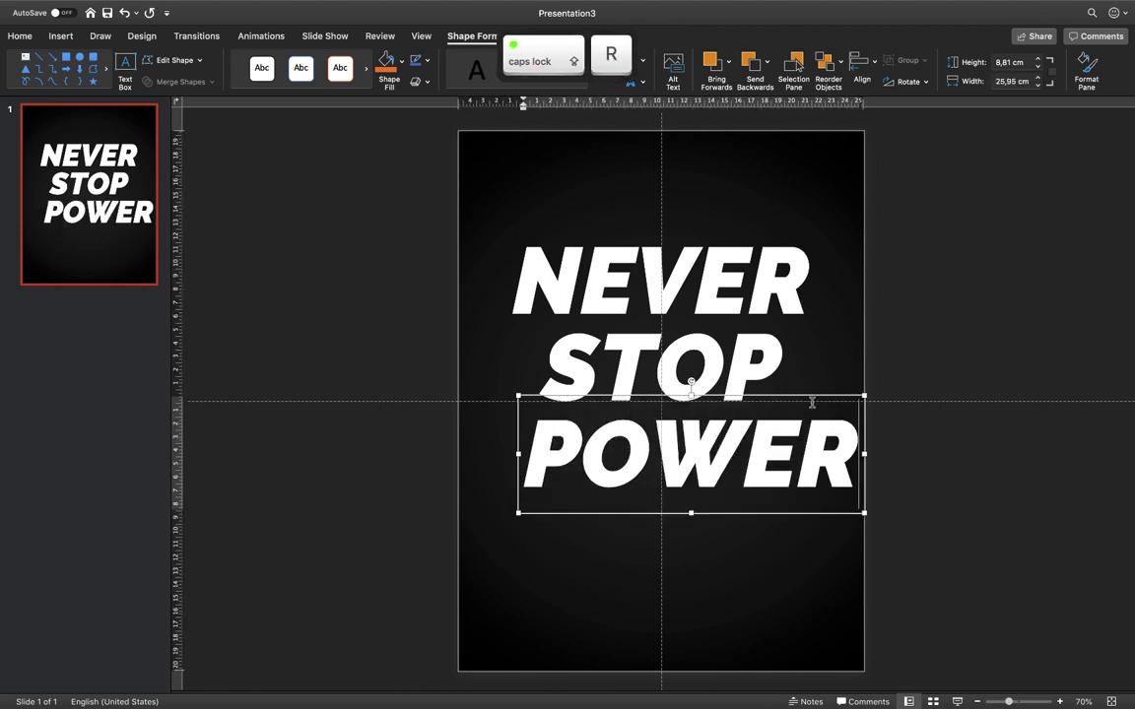
{"action": "left_click_drag", "start_coordinate": [816, 397], "coordinate": [788, 365]}
Duplicate the POWER text box below it and replace the copy's text with POINT
{"action": "key", "text": "Caps_Lock"}
{"action": "key", "text": "super+d"}
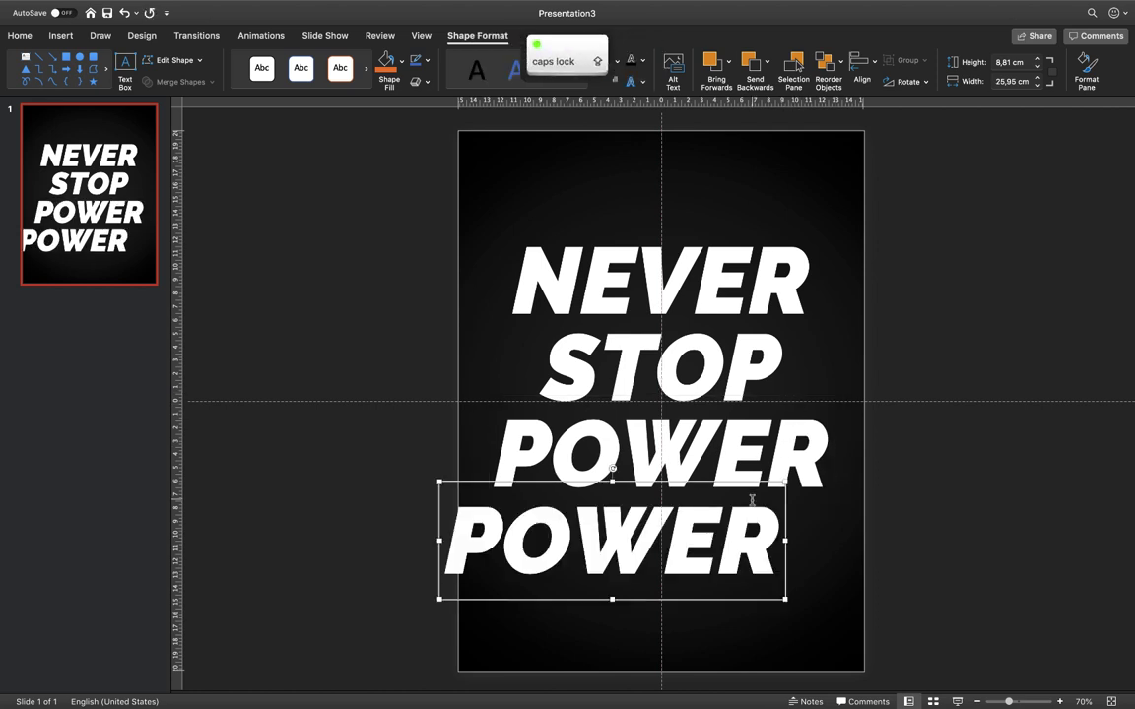
{"action": "double_click", "coordinate": [746, 513]}
{"action": "type", "text": "POINT"}
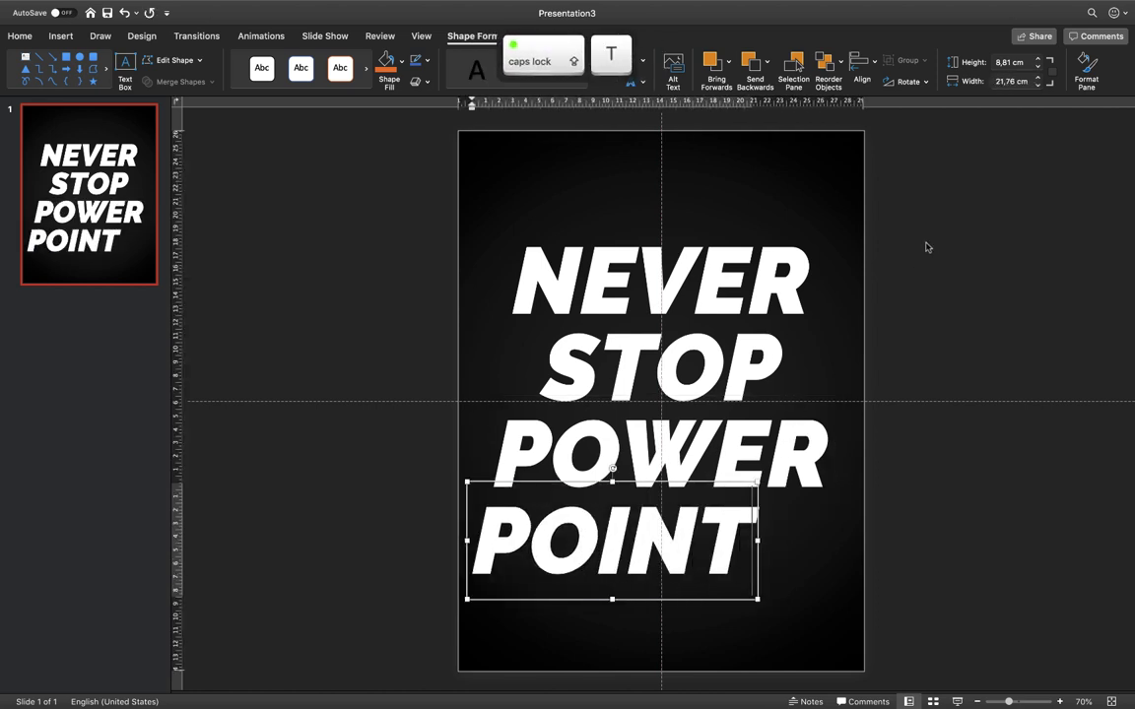
Align the four text boxes to centre relative to each other and distribute them vertically
{"action": "left_click_drag", "start_coordinate": [967, 182], "coordinate": [345, 617]}
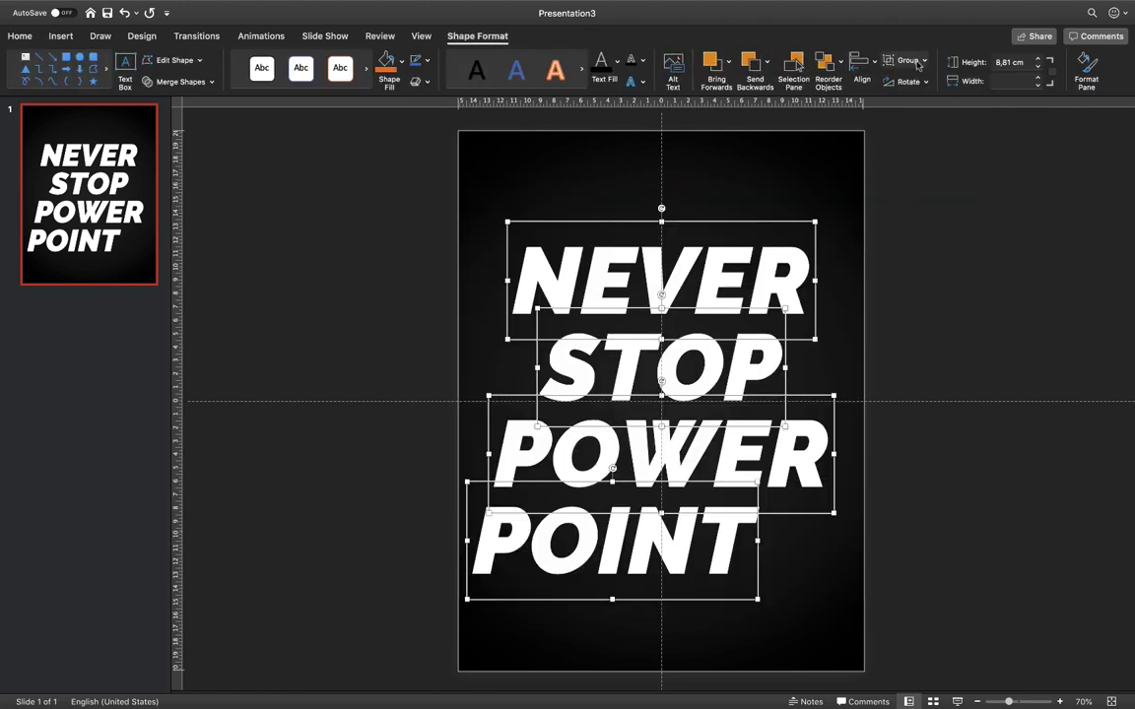
{"action": "left_click", "coordinate": [872, 62]}
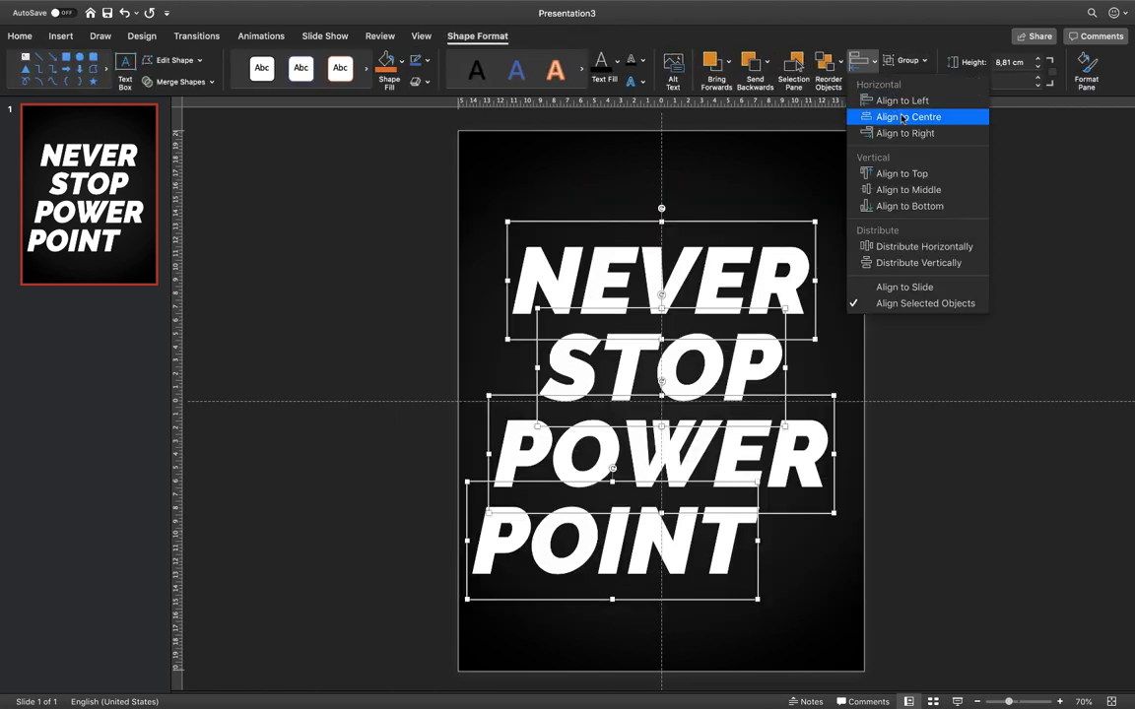
{"action": "left_click", "coordinate": [813, 109]}
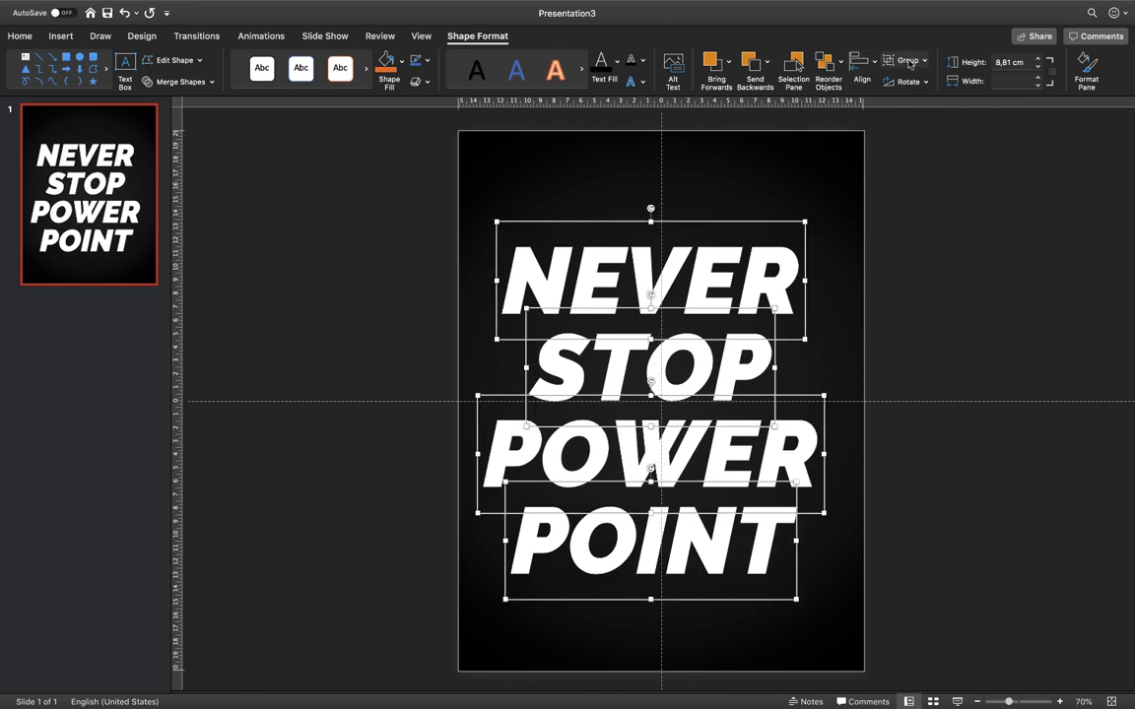
{"action": "left_click", "coordinate": [871, 62]}
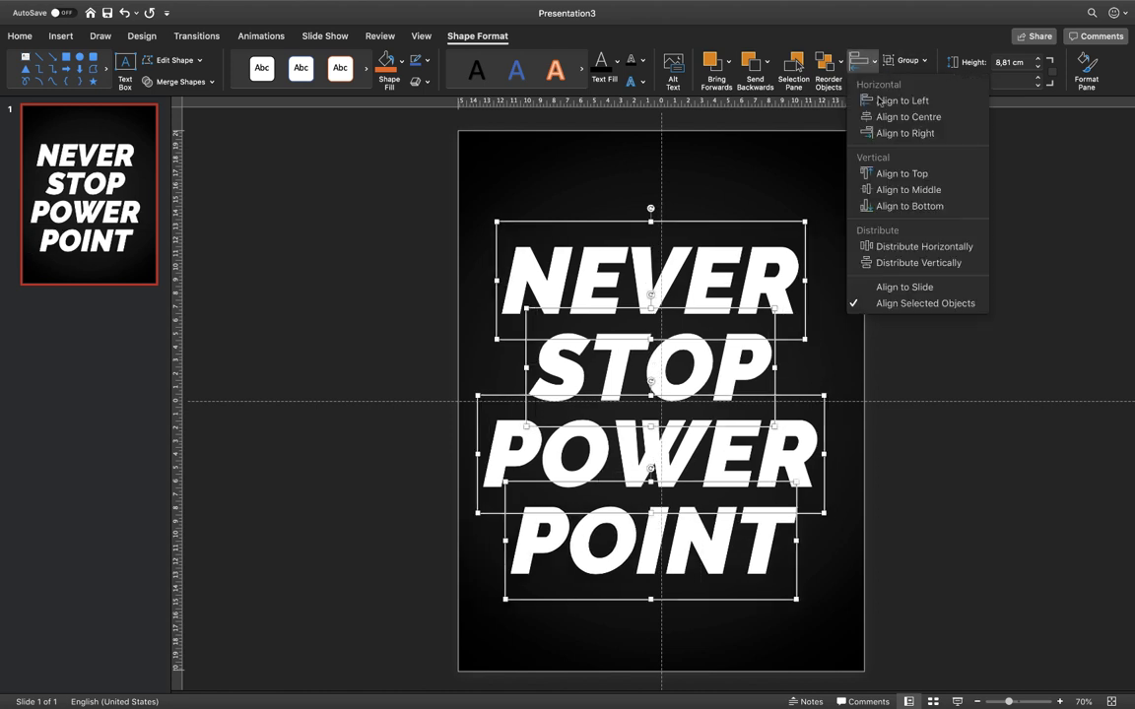
{"action": "left_click", "coordinate": [926, 263]}
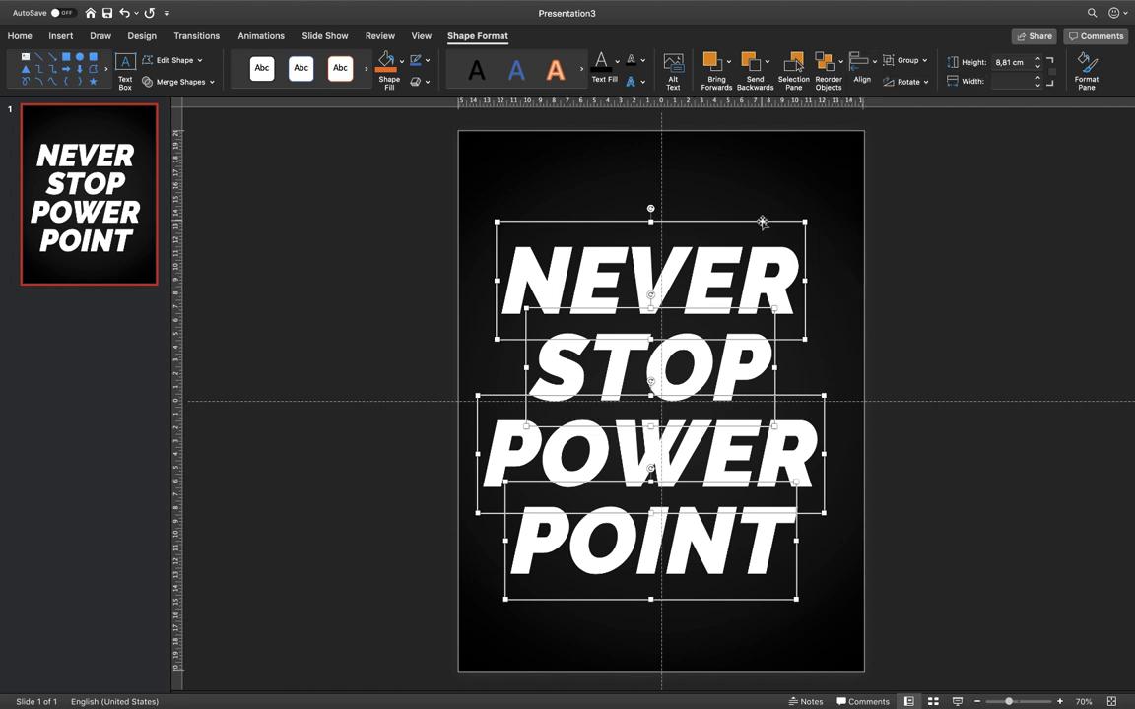
Move the four text lines together to the slide's vertical centre line, slightly higher, and hide the guides
{"action": "left_click_drag", "start_coordinate": [764, 215], "coordinate": [773, 208]}
{"action": "left_click", "coordinate": [1020, 240]}
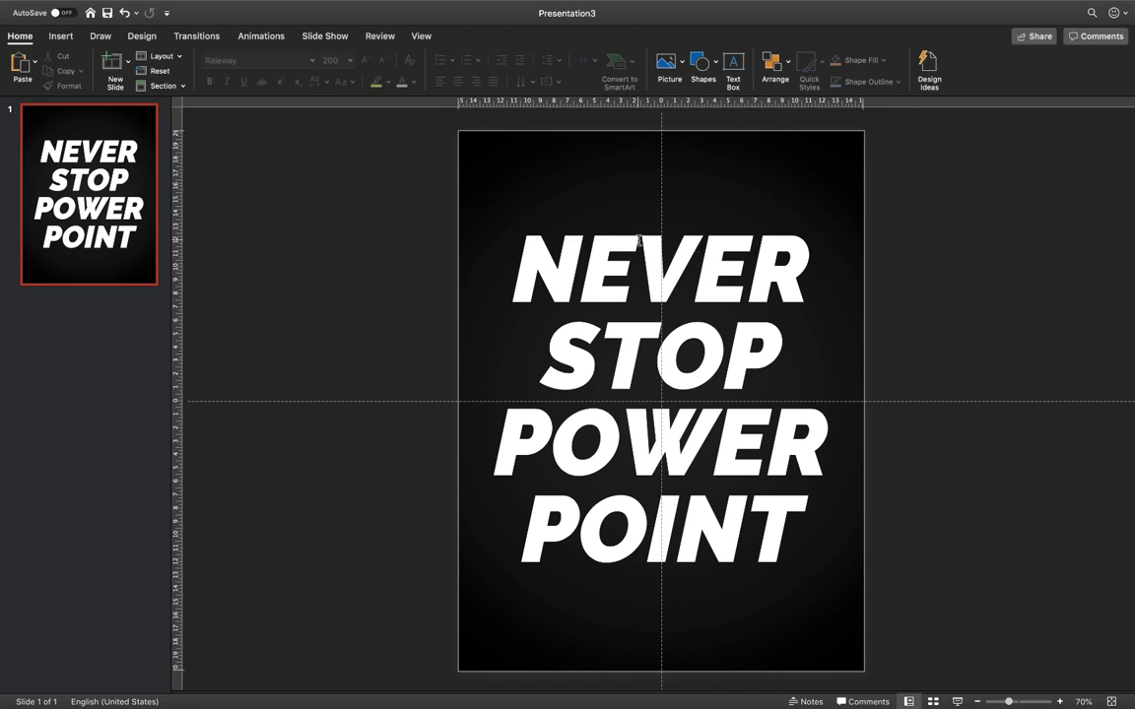
{"action": "left_click", "coordinate": [421, 37]}
{"action": "left_click", "coordinate": [239, 82]}
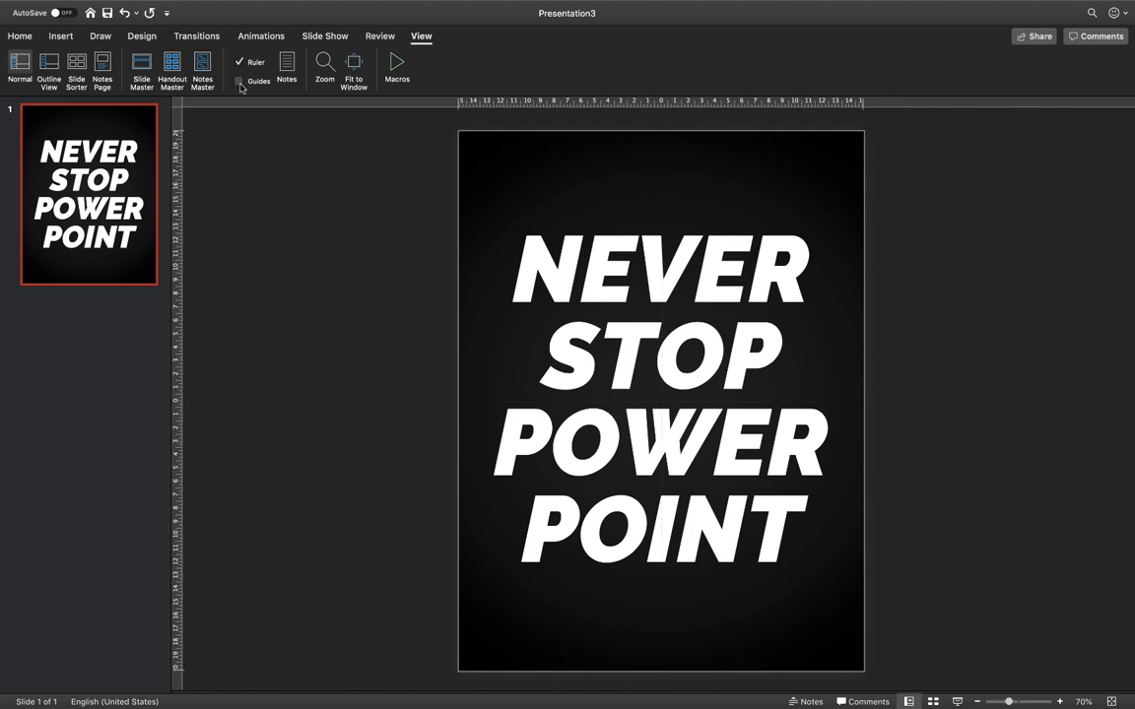
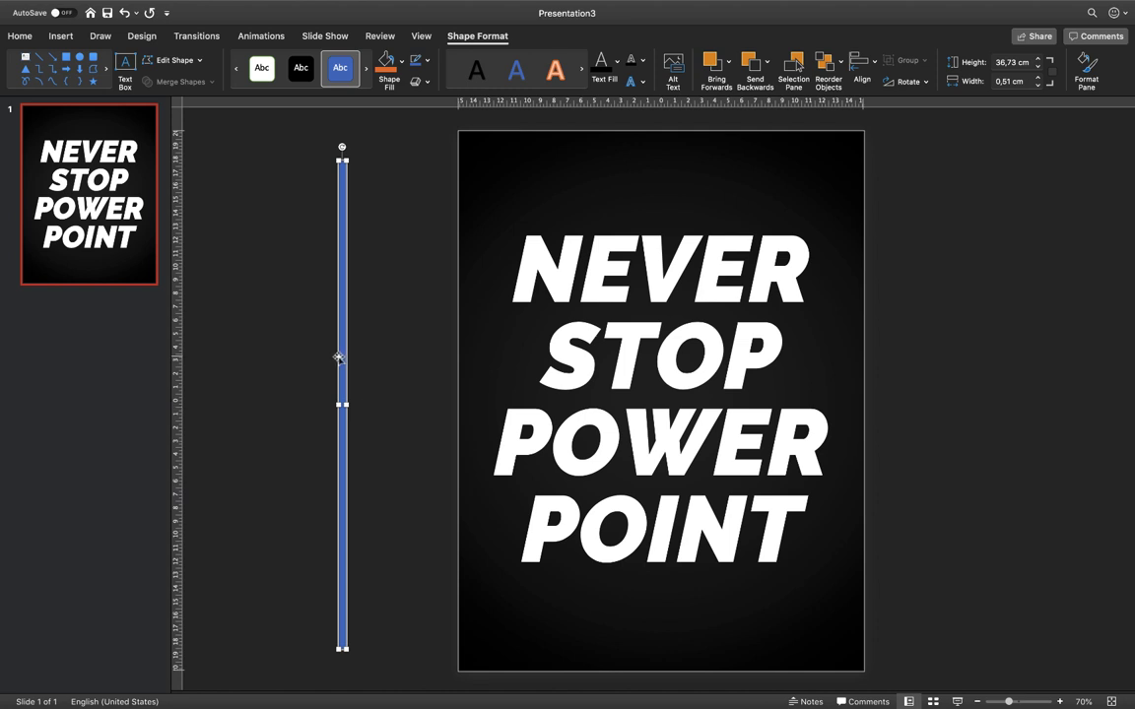
Slant the thin blue bar across the text from upper left to lower right, adjusting it to follow the diagonal of the N in NEVER
{"action": "left_click_drag", "start_coordinate": [625, 140], "coordinate": [514, 161]}
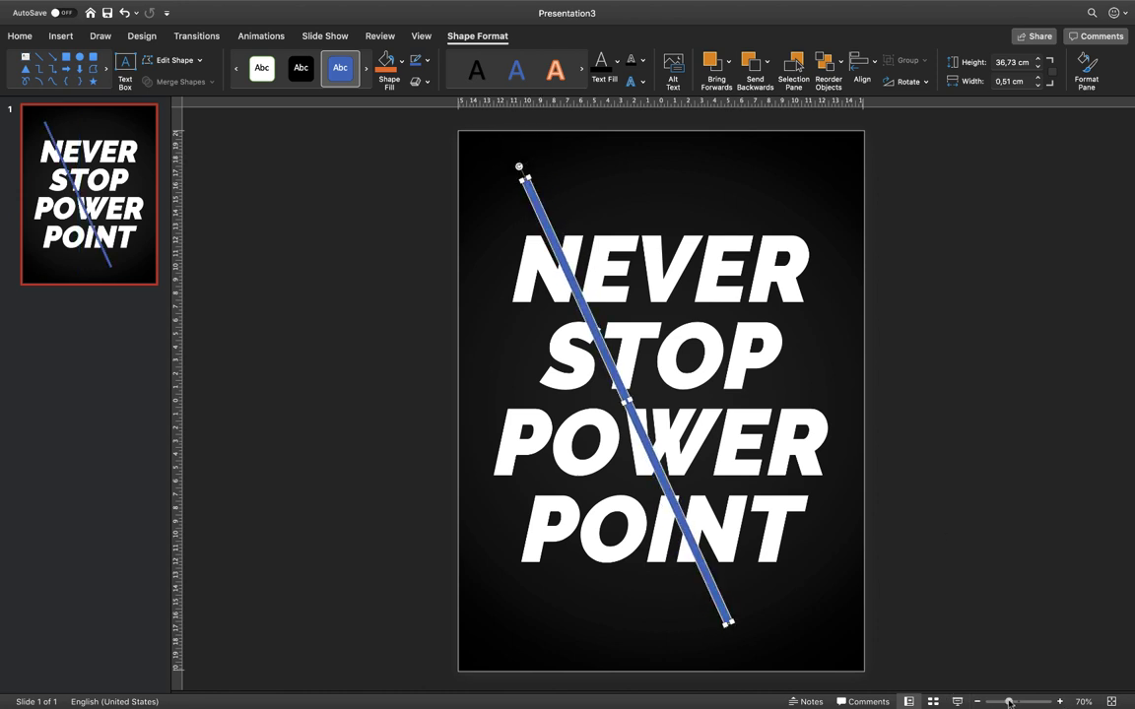
{"action": "left_click_drag", "start_coordinate": [1009, 701], "coordinate": [1022, 701]}
{"action": "scroll", "coordinate": [590, 456], "scroll_direction": "up", "scroll_amount": 3}
{"action": "scroll", "coordinate": [551, 404], "scroll_direction": "up", "scroll_amount": 2}
{"action": "left_click_drag", "start_coordinate": [462, 355], "coordinate": [470, 354]}
{"action": "mouse_move", "coordinate": [409, 209]}
{"action": "left_mouse_down"}
{"action": "mouse_move", "coordinate": [445, 197]}
{"action": "mouse_move", "coordinate": [406, 210]}
{"action": "left_mouse_up"}
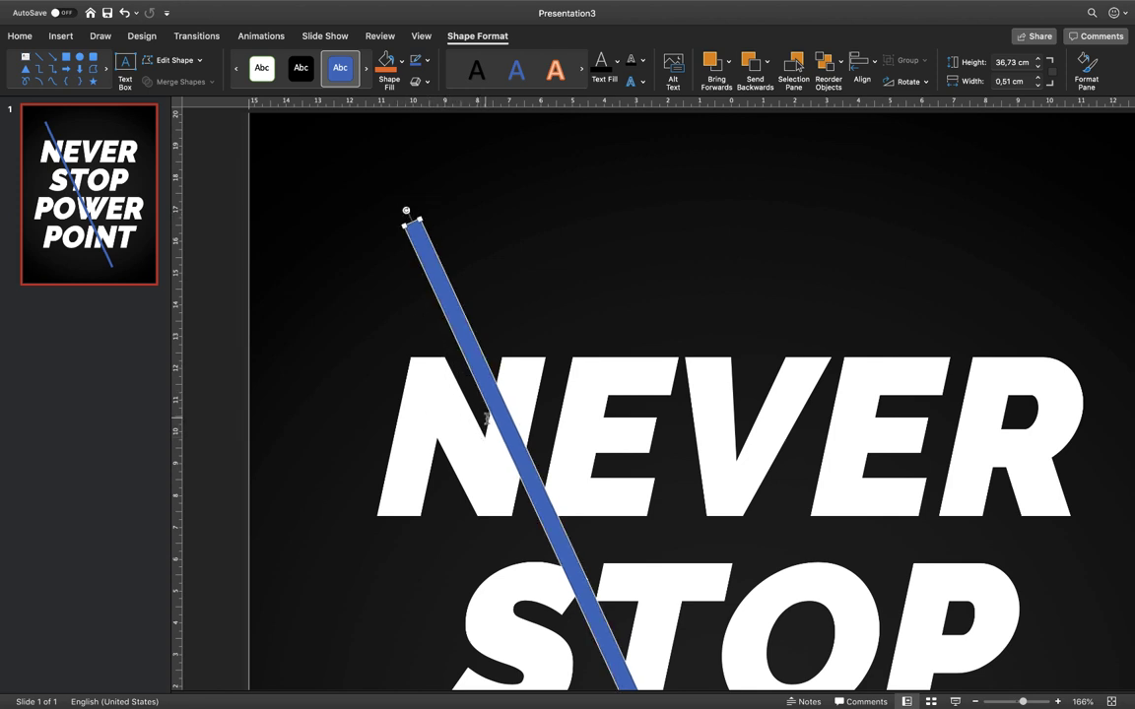
{"action": "left_click_drag", "start_coordinate": [506, 434], "coordinate": [503, 435]}
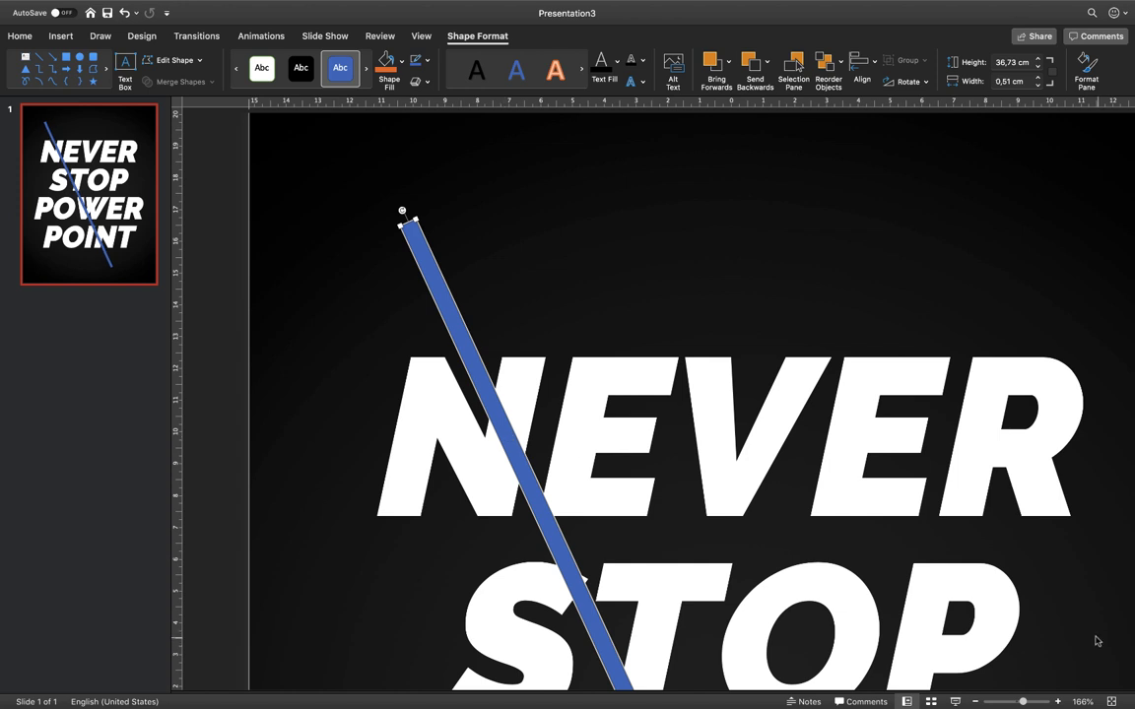
Shorten the diagonal bar at both ends to about 31.5 cm and make it about 0.64 cm wide
{"action": "left_click_drag", "start_coordinate": [1022, 703], "coordinate": [1004, 702]}
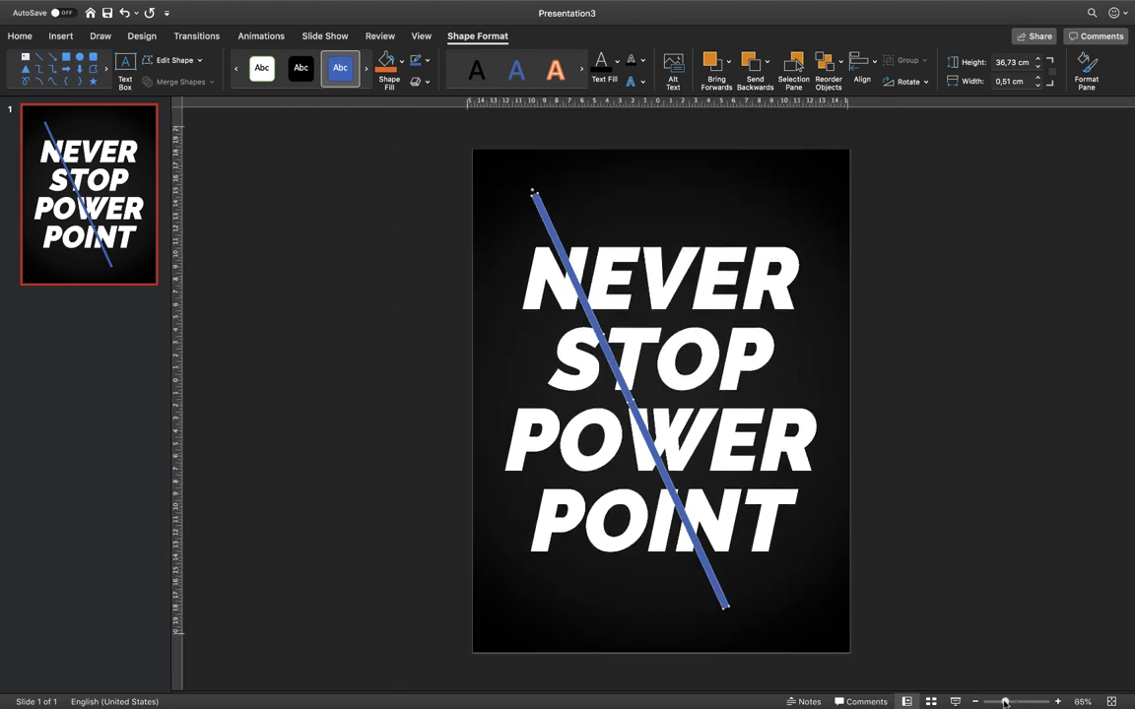
{"action": "left_click_drag", "start_coordinate": [732, 612], "coordinate": [709, 575]}
{"action": "mouse_move", "coordinate": [533, 187]}
{"action": "left_mouse_down"}
{"action": "mouse_move", "coordinate": [536, 208]}
{"action": "mouse_move", "coordinate": [551, 200]}
{"action": "mouse_move", "coordinate": [540, 208]}
{"action": "left_mouse_up"}
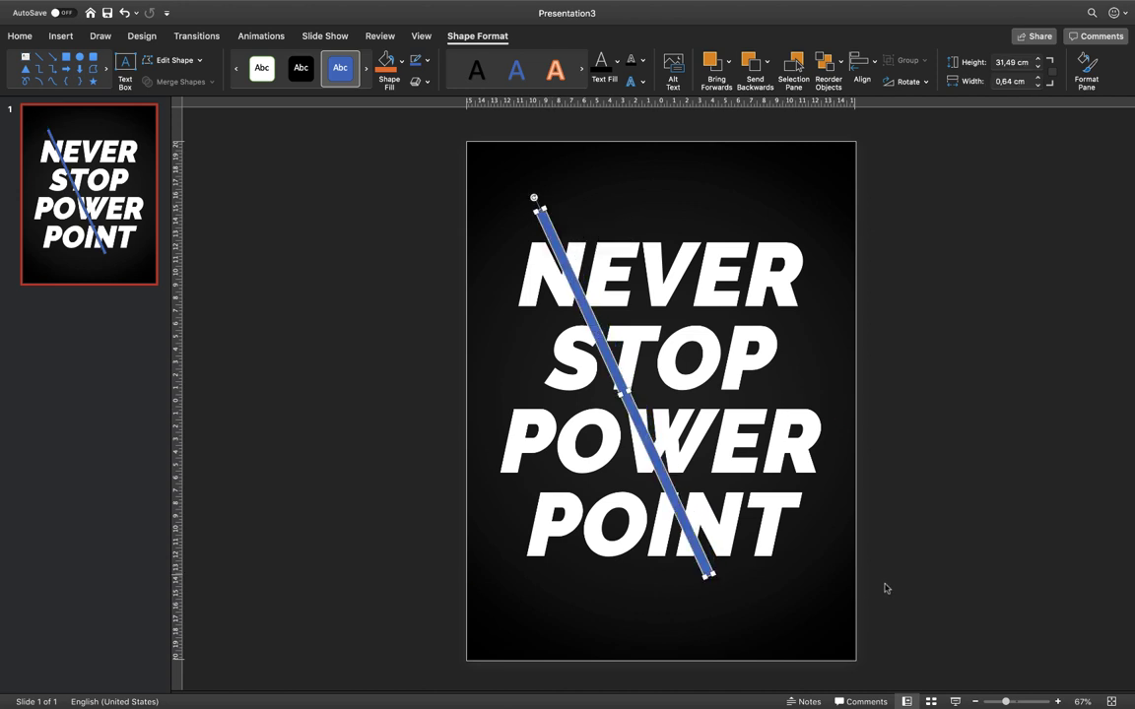
Narrow the diagonal bar to about 0.44 cm and shorten its upper end, bringing the bar's length to about 30.66 cm
{"action": "left_click_drag", "start_coordinate": [1004, 701], "coordinate": [1022, 701]}
{"action": "scroll", "coordinate": [538, 353], "scroll_direction": "up", "scroll_amount": 5}
{"action": "scroll", "coordinate": [539, 351], "scroll_direction": "up", "scroll_amount": 2}
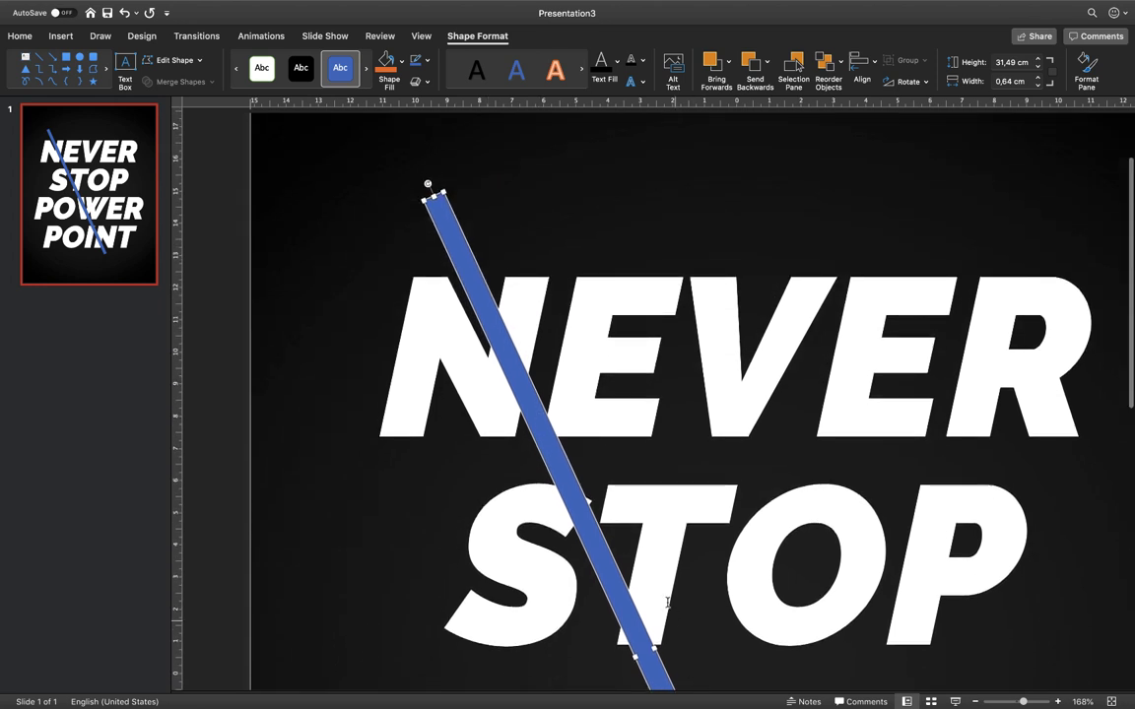
{"action": "left_click_drag", "start_coordinate": [641, 655], "coordinate": [642, 652]}
{"action": "left_click_drag", "start_coordinate": [431, 193], "coordinate": [453, 215]}
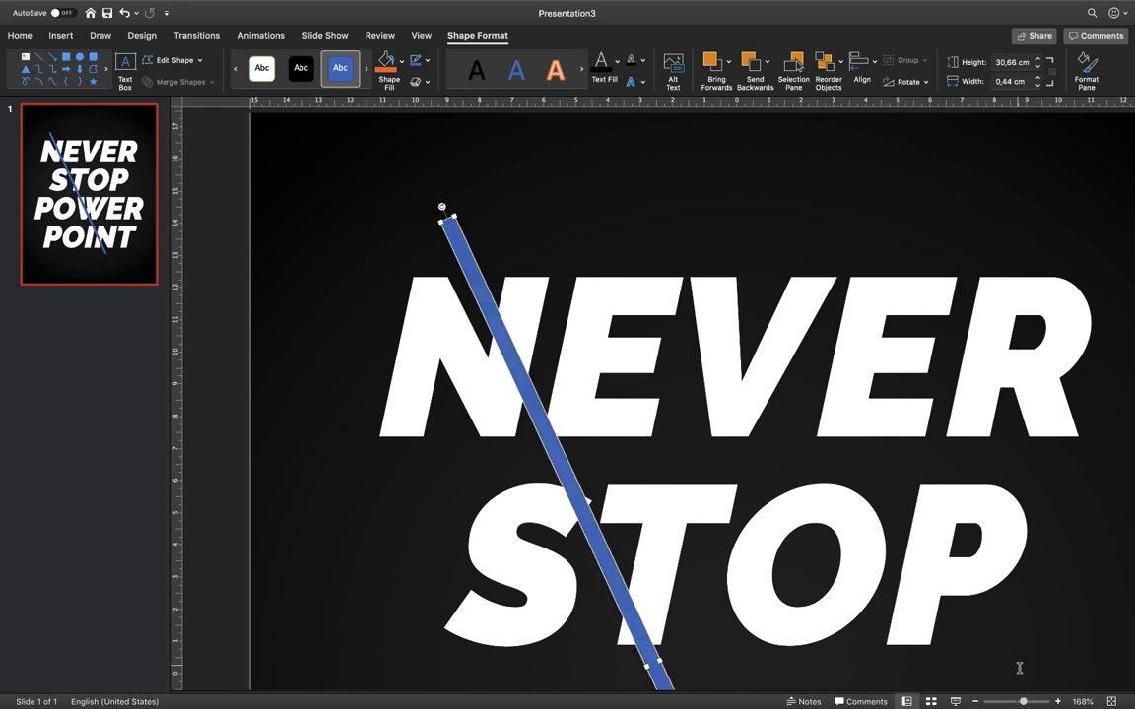
{"action": "left_click_drag", "start_coordinate": [1024, 701], "coordinate": [1013, 701]}
{"action": "left_click", "coordinate": [1024, 505]}
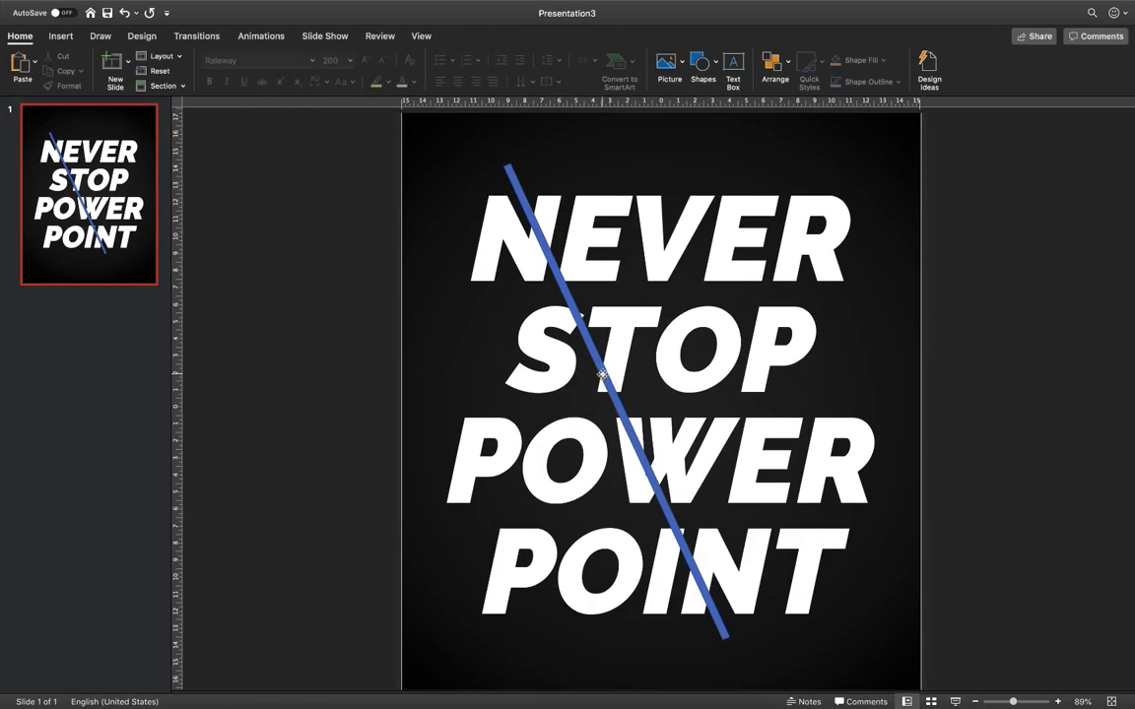
Widen the diagonal blue bar slightly from its long edge so it is a little thicker across the text
{"action": "left_click", "coordinate": [602, 374]}
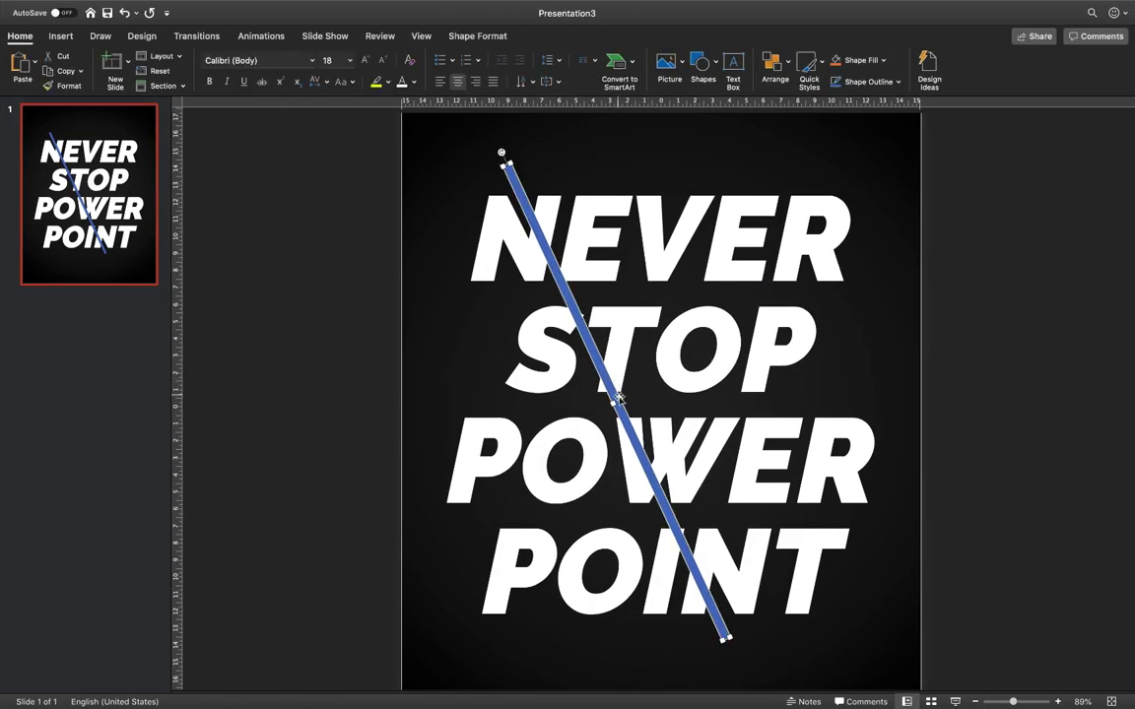
{"action": "left_click_drag", "start_coordinate": [621, 398], "coordinate": [622, 394]}
{"action": "left_click", "coordinate": [972, 350]}
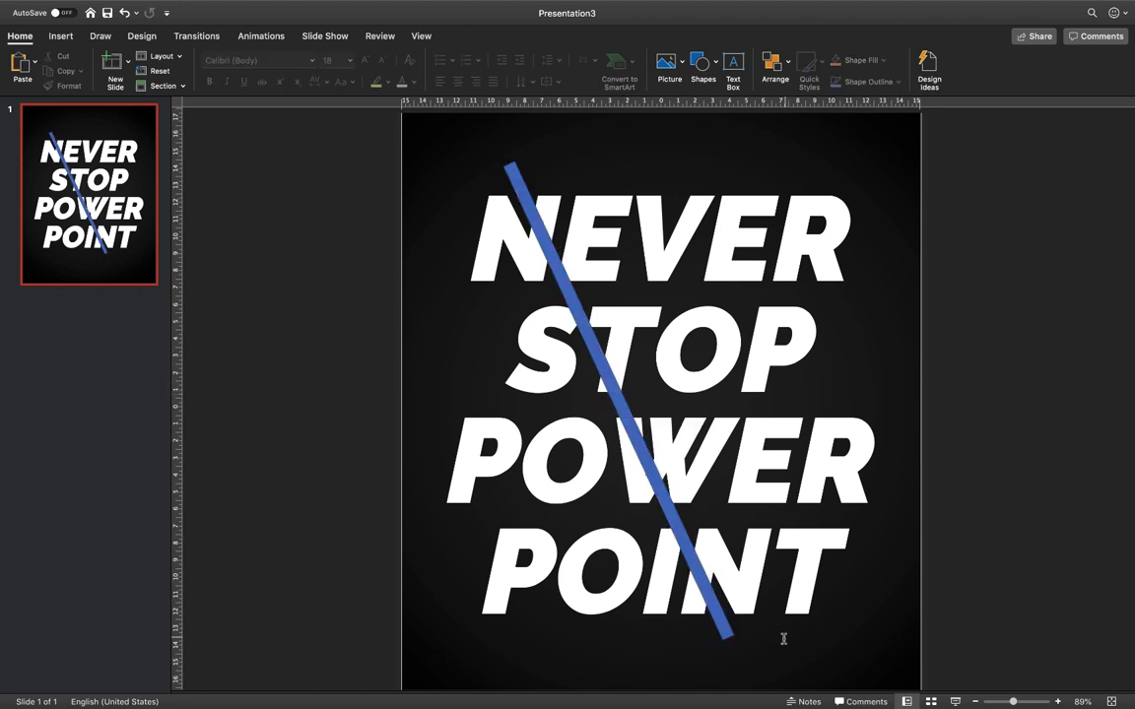
{"action": "left_click_drag", "start_coordinate": [1014, 701], "coordinate": [1007, 701]}
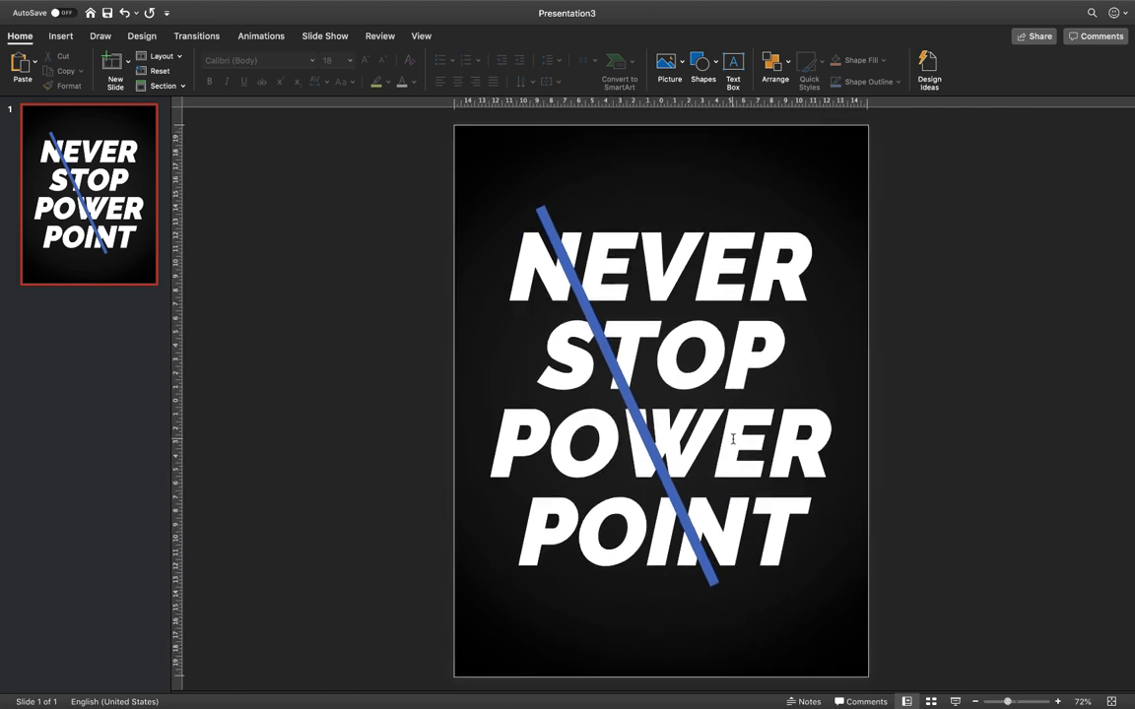
Select the NEVER, STOP, POWER and POINT text boxes together and merge them into one shape with Union
{"action": "left_click", "coordinate": [737, 286]}
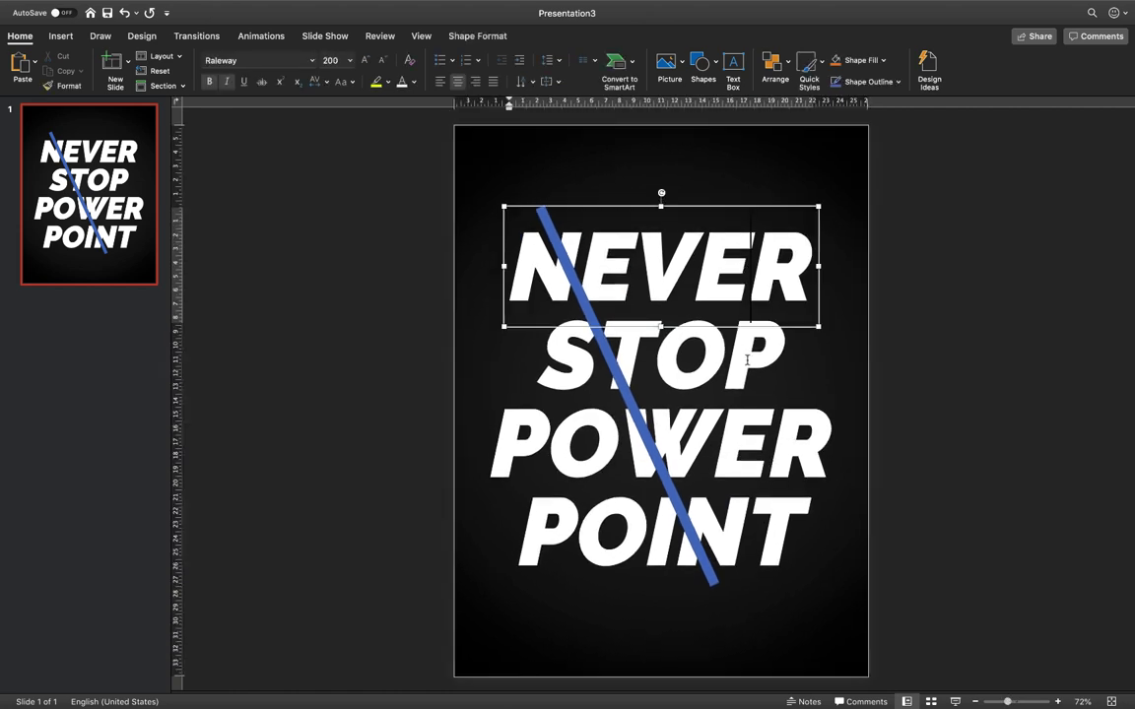
{"action": "left_click", "coordinate": [746, 362]}
{"action": "key", "text": "Caps_Lock"}
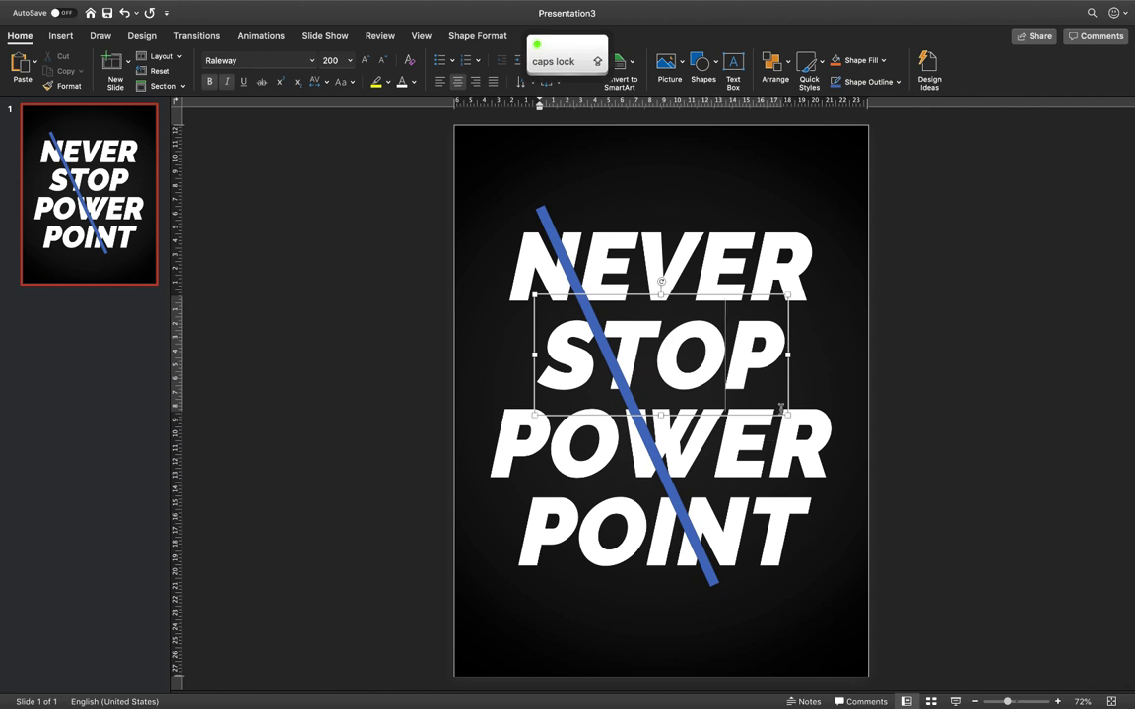
{"action": "left_click", "coordinate": [767, 253]}
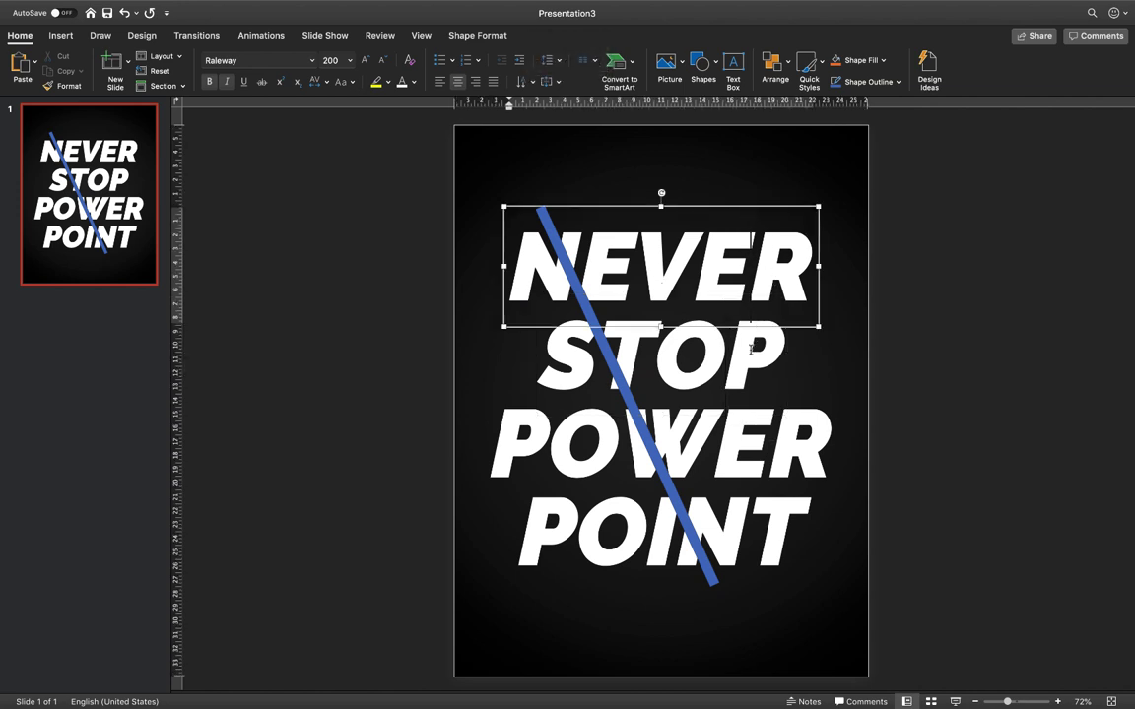
{"action": "left_click", "coordinate": [778, 206]}
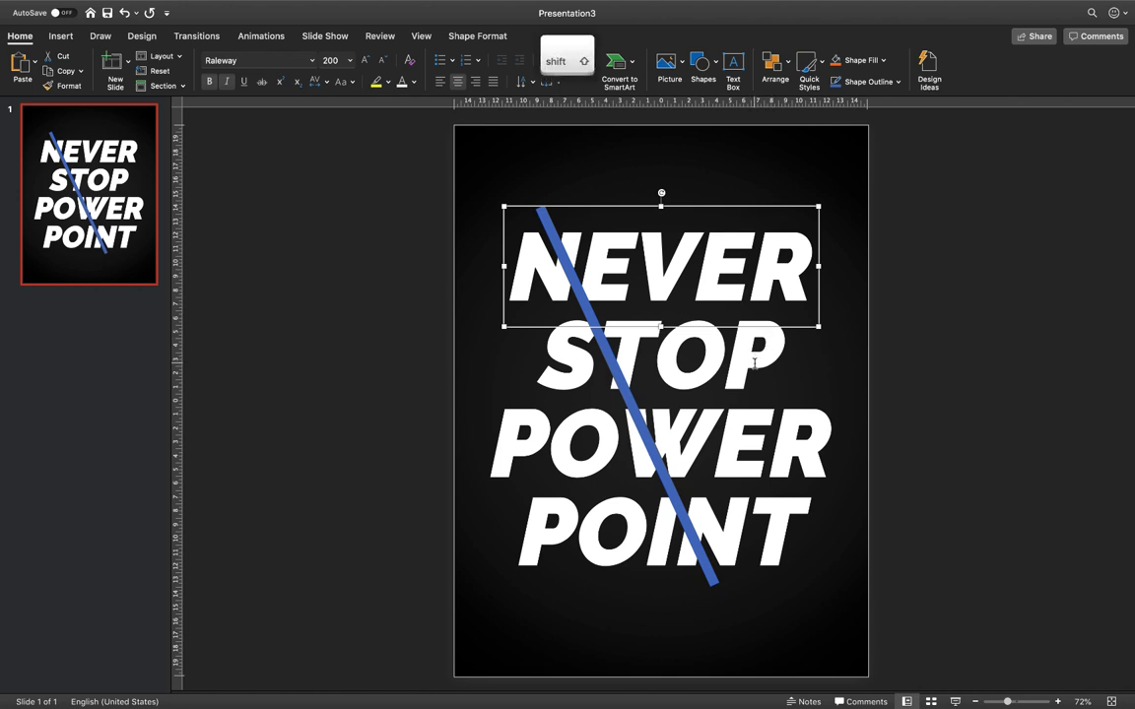
{"action": "left_click", "coordinate": [677, 326], "text": "shift"}
{"action": "left_click", "coordinate": [707, 401], "text": "shift"}
{"action": "left_click", "coordinate": [778, 511], "text": "shift"}
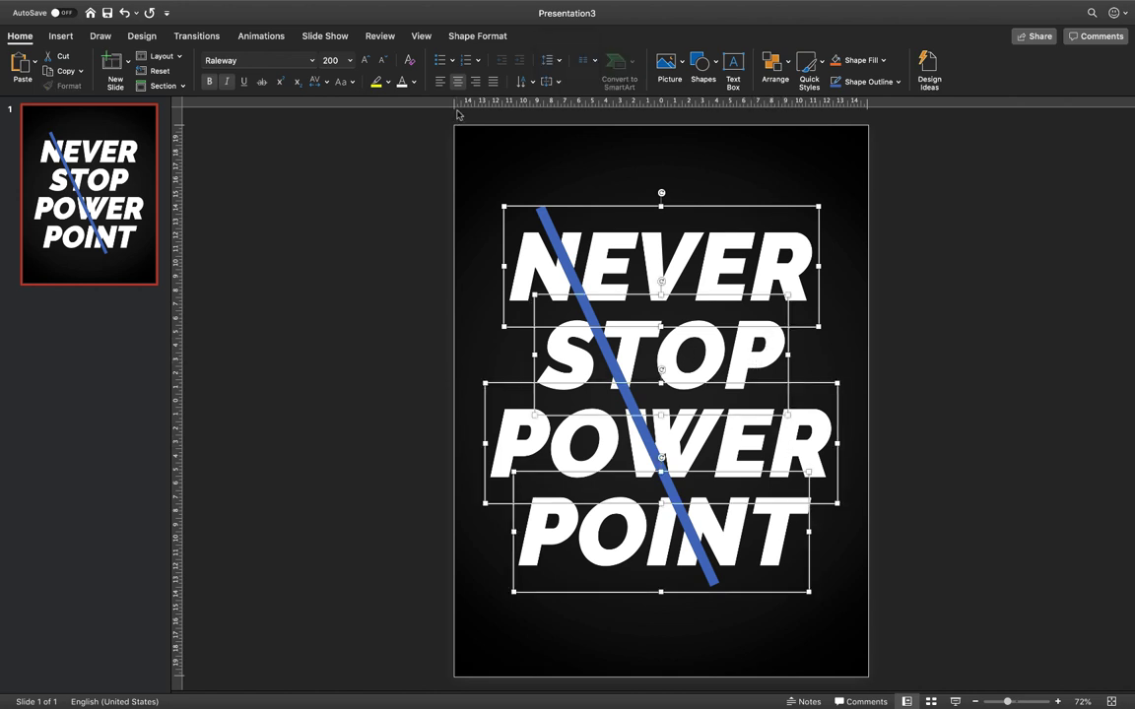
{"action": "left_click", "coordinate": [455, 35]}
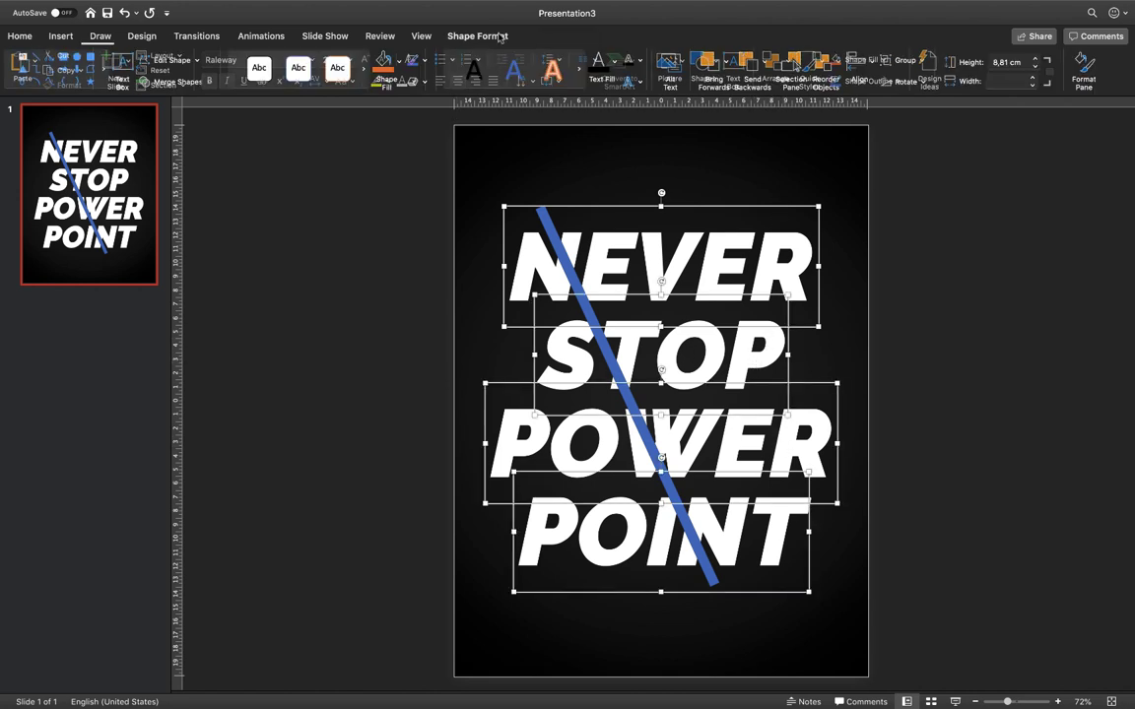
{"action": "left_click", "coordinate": [180, 82]}
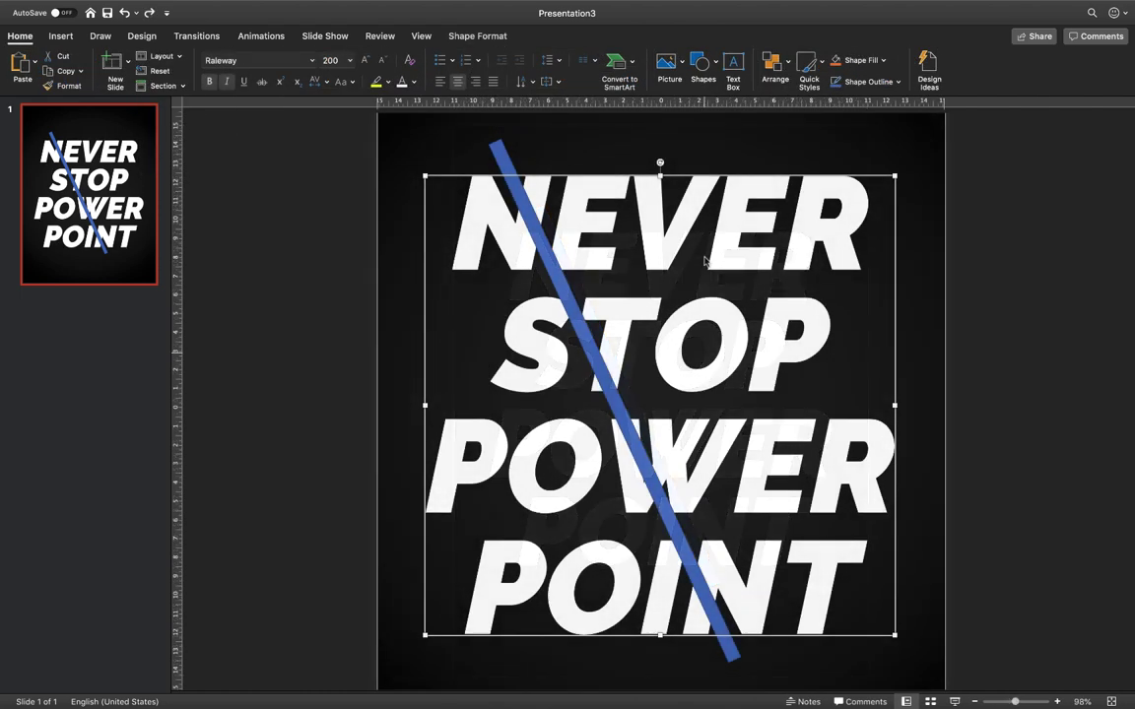
Try moving the merged lettering as one object and undo the moves
{"action": "mouse_move", "coordinate": [674, 225]}
{"action": "left_mouse_down"}
{"action": "mouse_move", "coordinate": [735, 203]}
{"action": "mouse_move", "coordinate": [730, 241]}
{"action": "mouse_move", "coordinate": [781, 255]}
{"action": "mouse_move", "coordinate": [693, 224]}
{"action": "left_mouse_up"}
{"action": "key", "text": "super+z"}
{"action": "key", "text": "super+z"}
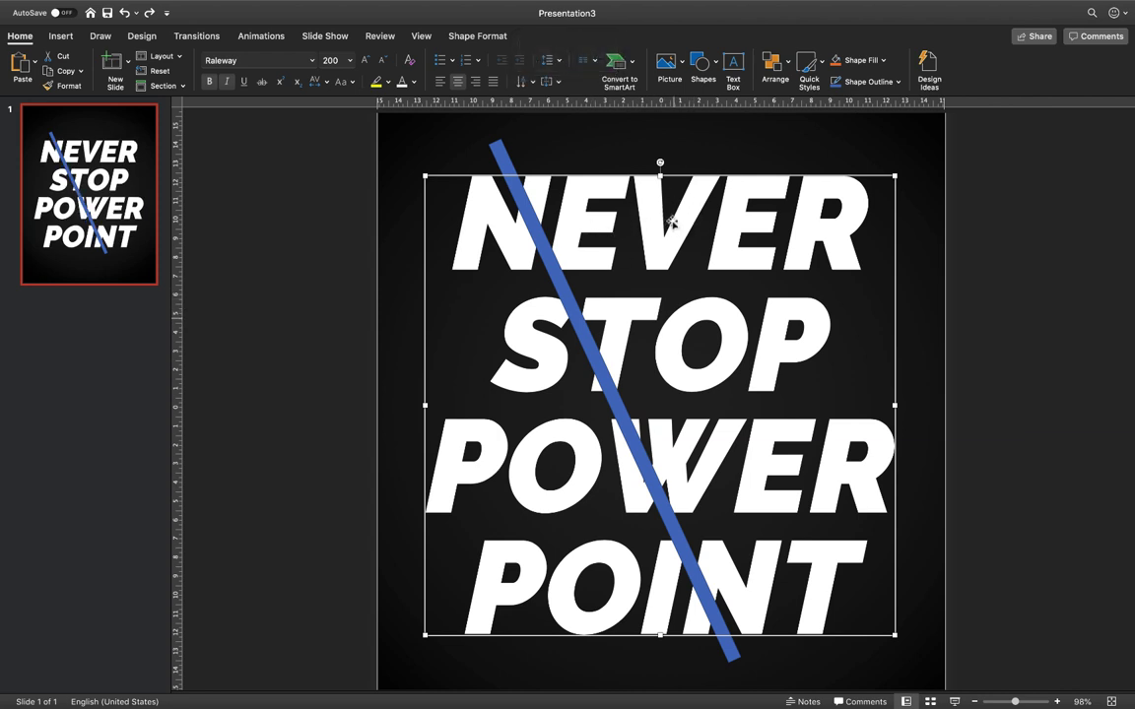
{"action": "left_click_drag", "start_coordinate": [664, 239], "coordinate": [687, 228]}
{"action": "key", "text": "super+z"}
{"action": "left_click", "coordinate": [297, 197]}
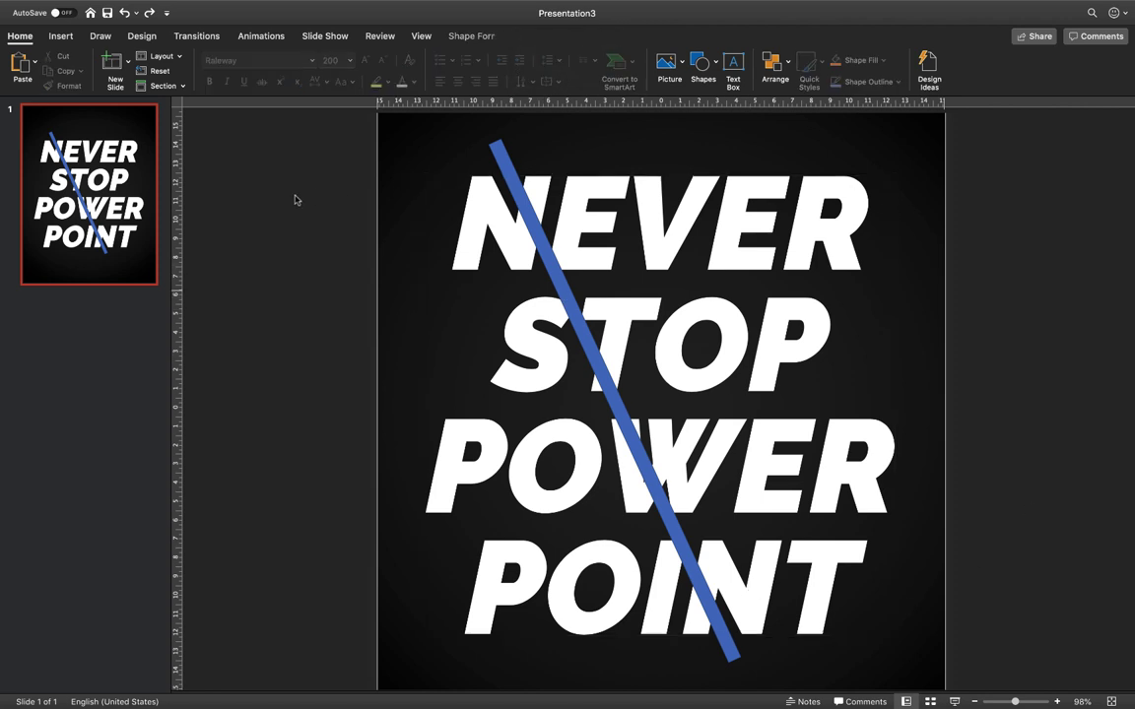
Draw a closed freeform polygon about 25.3 by 25.6 cm over the right part of the merged lettering
{"action": "left_click", "coordinate": [58, 36]}
{"action": "left_click", "coordinate": [299, 64]}
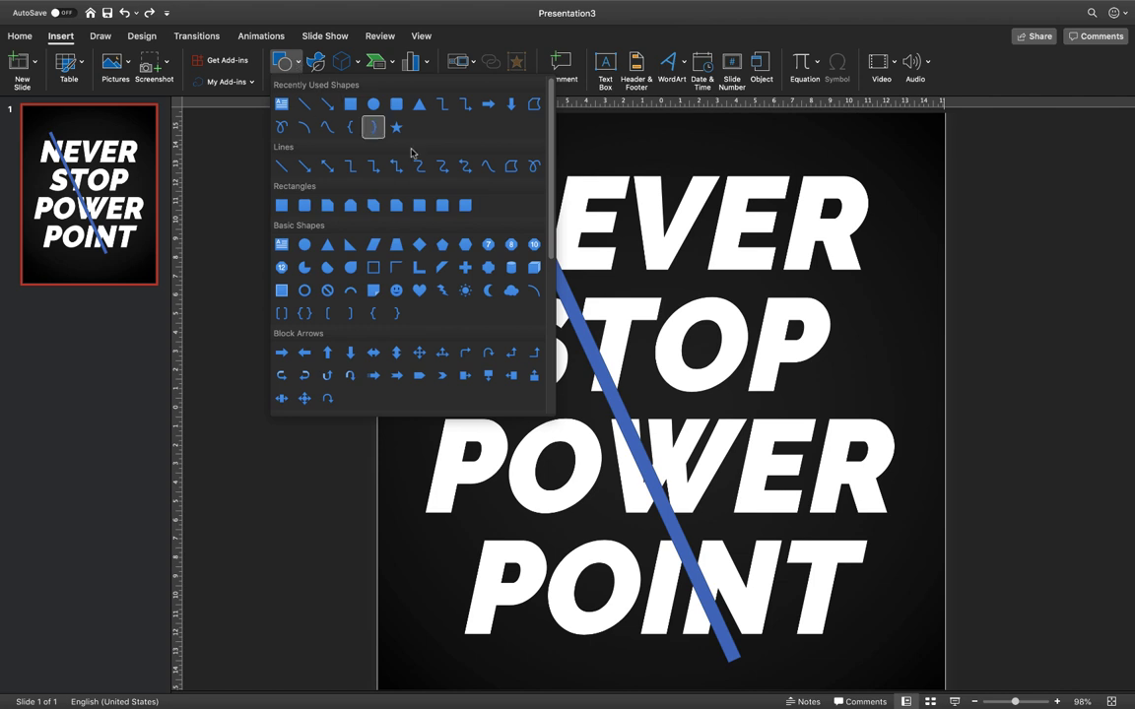
{"action": "left_click", "coordinate": [485, 95]}
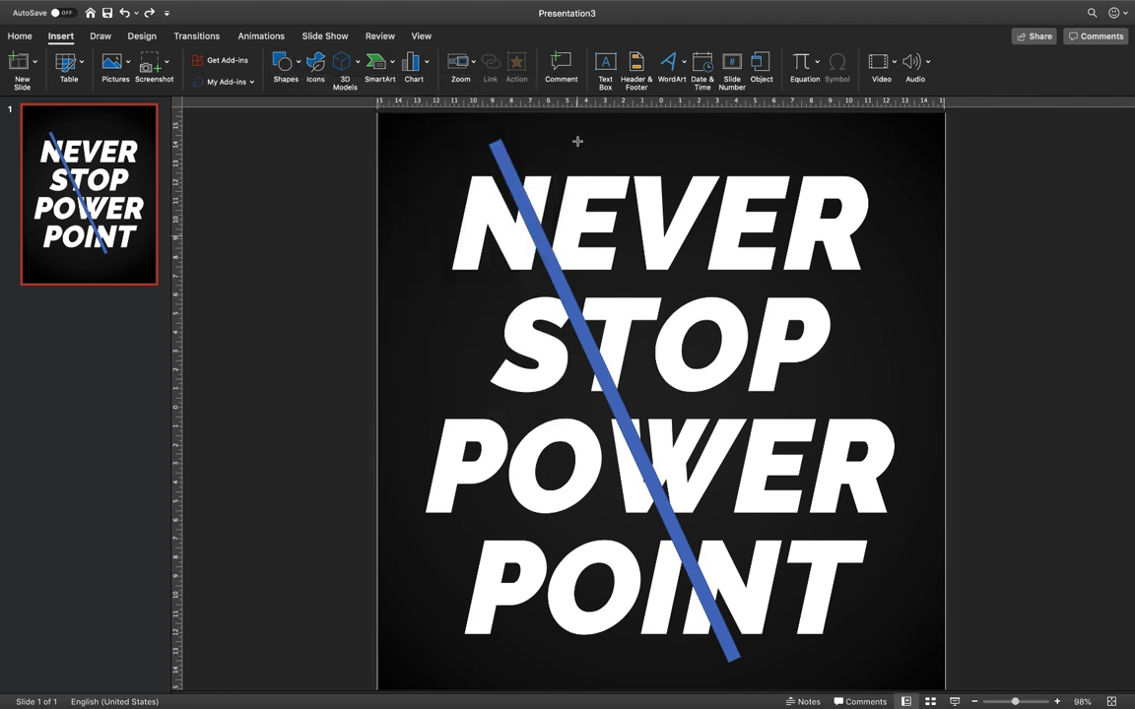
{"action": "mouse_move", "coordinate": [576, 140]}
{"action": "left_mouse_down"}
{"action": "mouse_move", "coordinate": [687, 418]}
{"action": "mouse_move", "coordinate": [853, 600]}
{"action": "left_mouse_up"}
{"action": "left_click", "coordinate": [576, 149]}
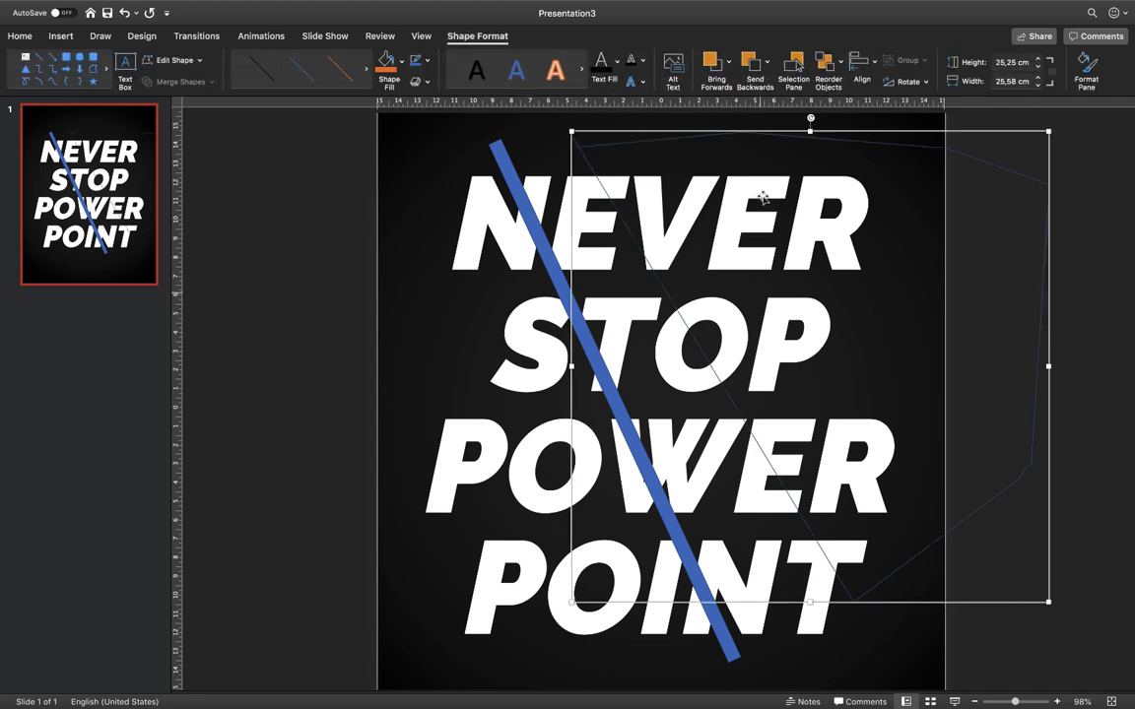
Fill the freeform polygon with the gold theme colour and shift it slightly up and to the right
{"action": "left_click", "coordinate": [401, 65]}
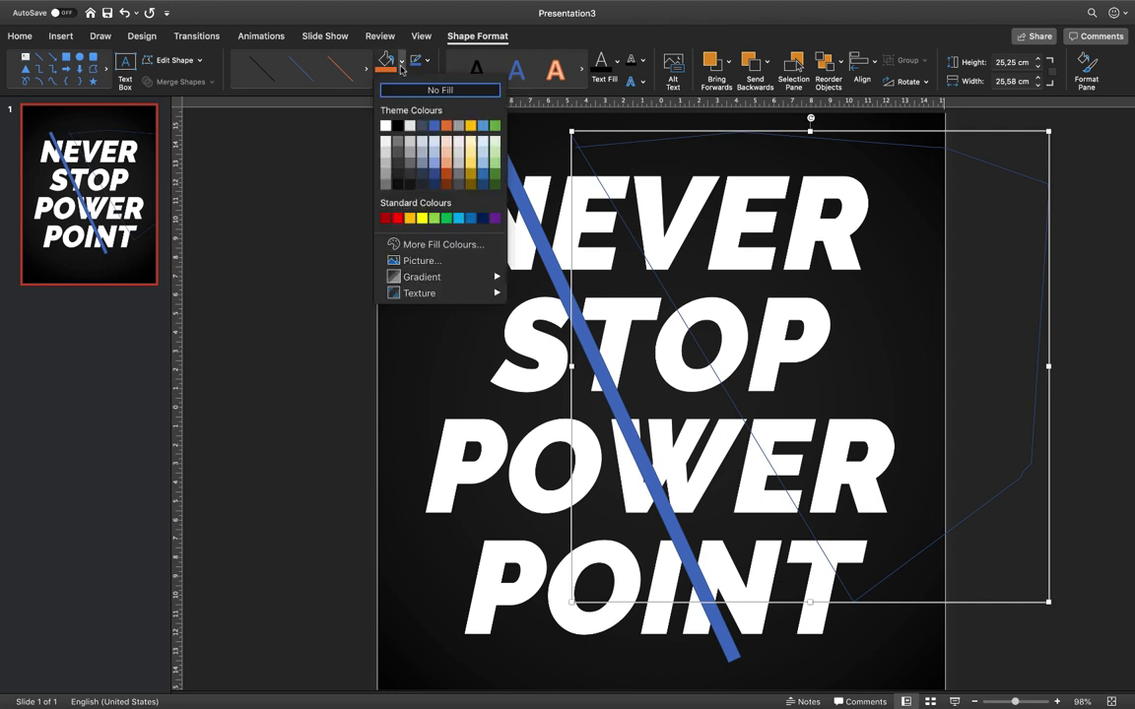
{"action": "left_click", "coordinate": [470, 126]}
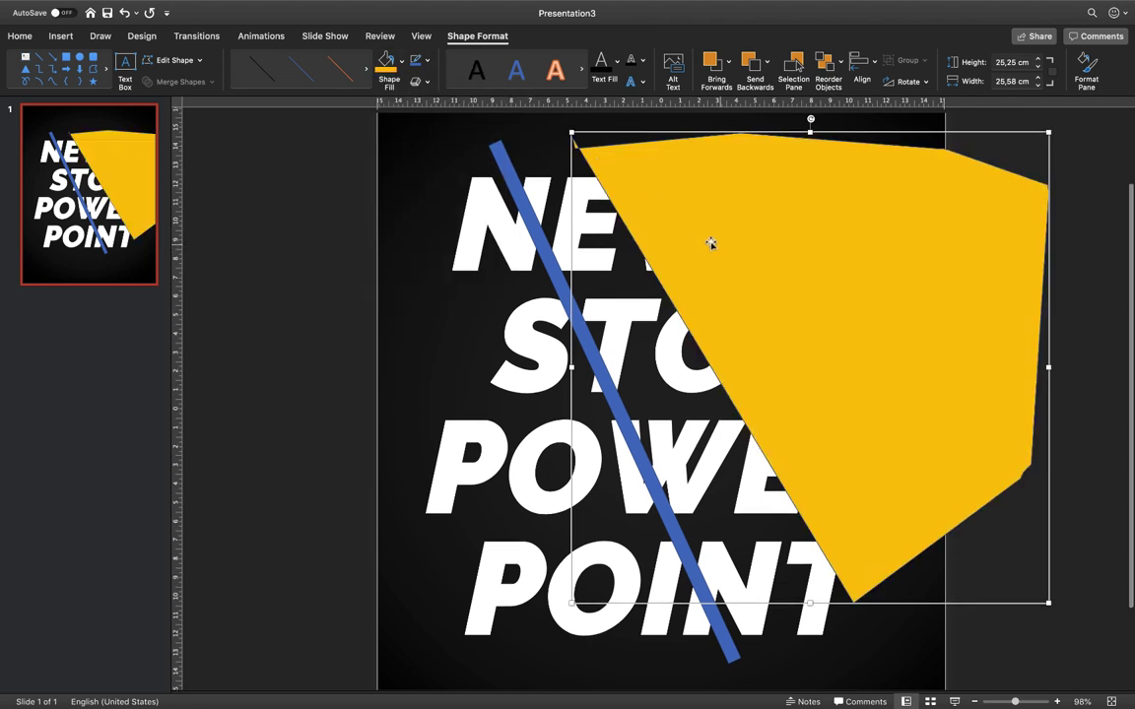
{"action": "left_click", "coordinate": [475, 230]}
{"action": "left_click", "coordinate": [792, 195]}
{"action": "mouse_move", "coordinate": [813, 223]}
{"action": "left_mouse_down"}
{"action": "mouse_move", "coordinate": [993, 275]}
{"action": "mouse_move", "coordinate": [863, 198]}
{"action": "mouse_move", "coordinate": [988, 216]}
{"action": "mouse_move", "coordinate": [815, 188]}
{"action": "mouse_move", "coordinate": [827, 213]}
{"action": "left_mouse_up"}
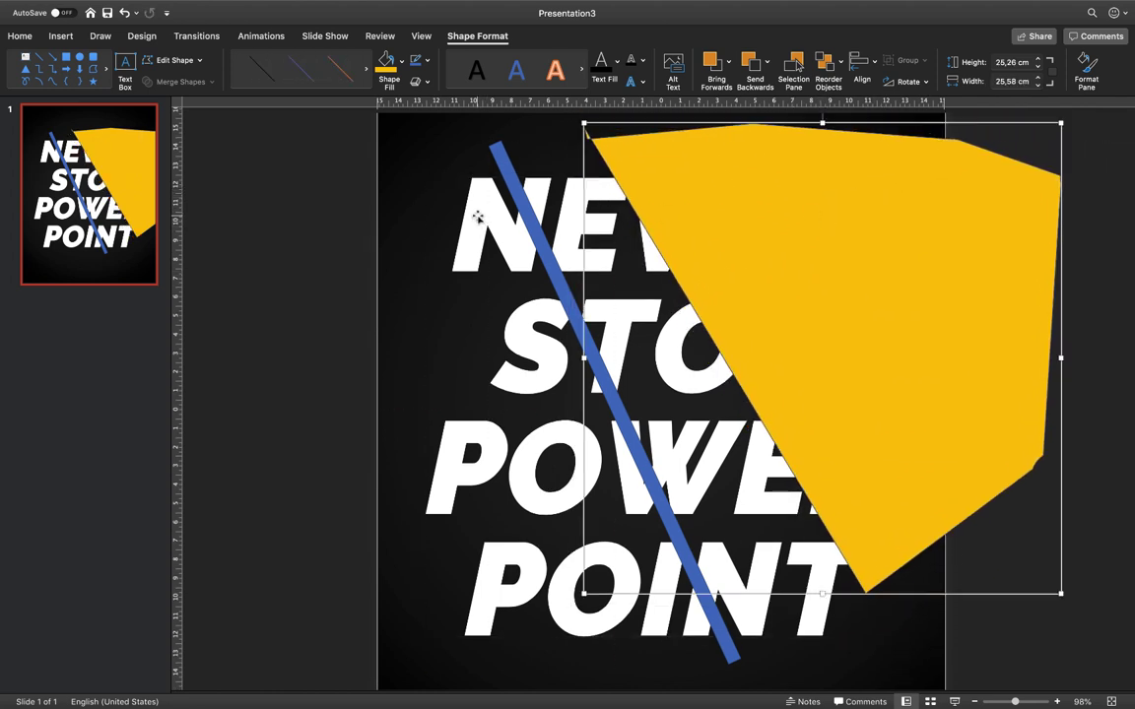
Intersect the merged lettering with the gold polygon and move the remaining letter pieces slightly to the right
{"action": "left_click", "coordinate": [476, 216]}
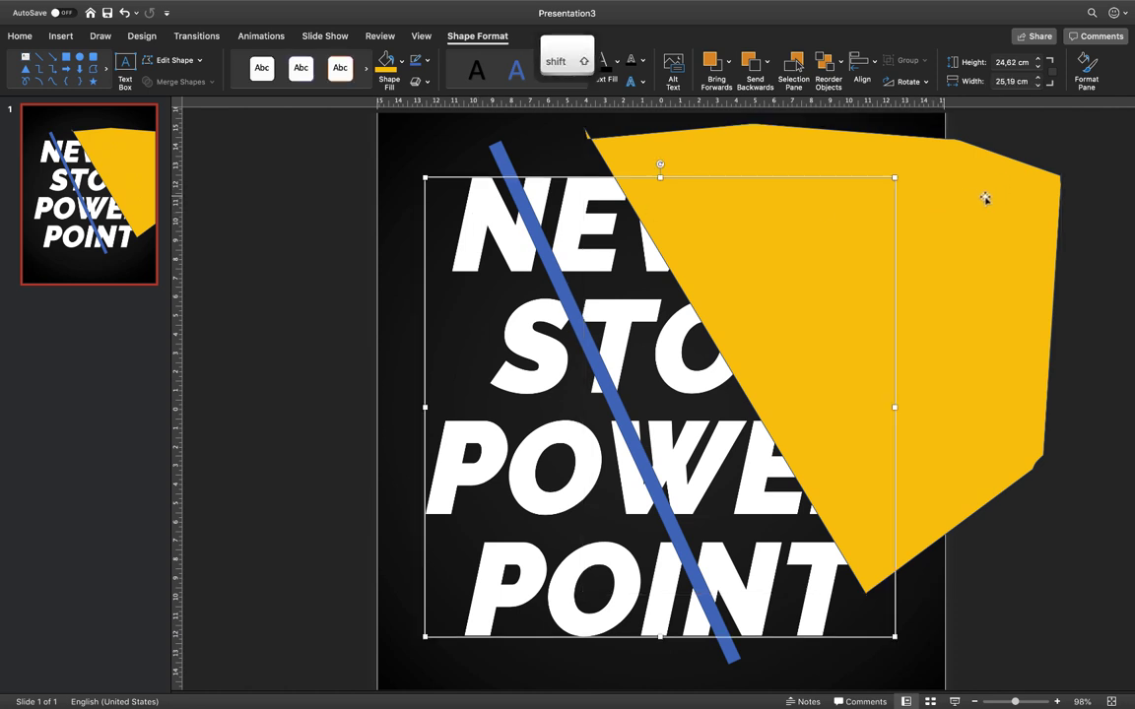
{"action": "left_click", "coordinate": [950, 182], "text": "shift"}
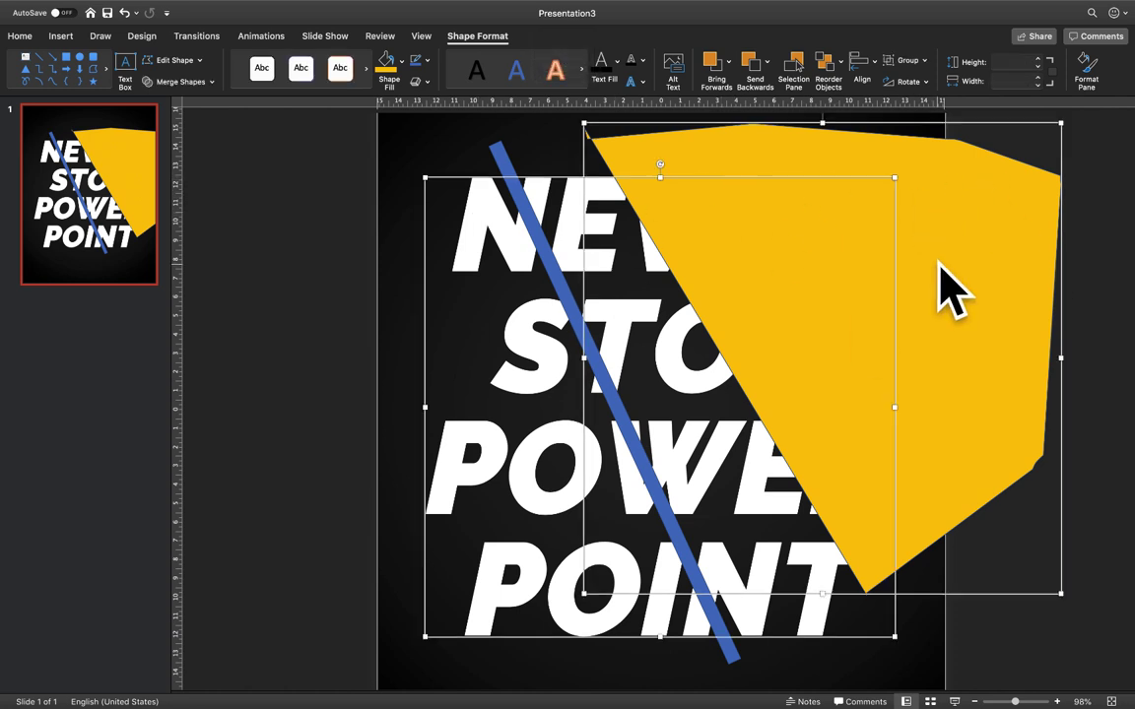
{"action": "left_click", "coordinate": [200, 83]}
{"action": "left_click", "coordinate": [187, 146]}
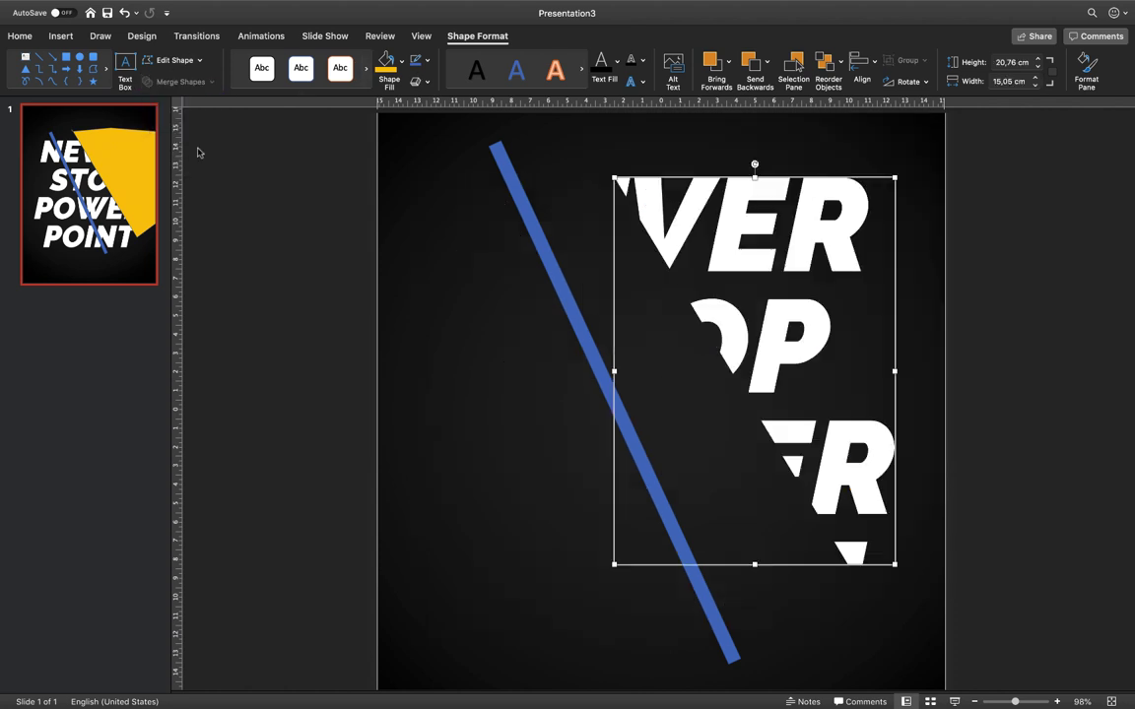
{"action": "left_click", "coordinate": [433, 213]}
{"action": "left_click_drag", "start_coordinate": [810, 231], "coordinate": [847, 205]}
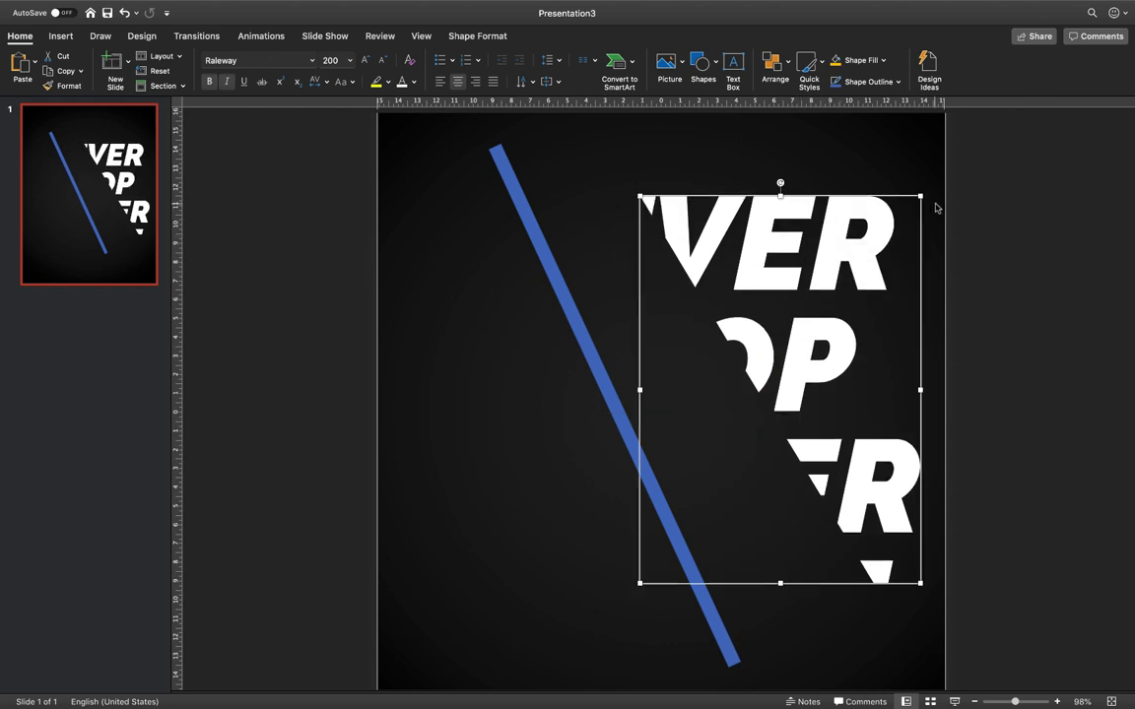
Undo the move and the intersection of the lettering, and delete the gold polygon
{"action": "key", "text": "super+z"}
{"action": "key", "text": "super+z"}
{"action": "left_click", "coordinate": [1064, 169]}
{"action": "left_click", "coordinate": [1023, 213]}
{"action": "key", "text": "Delete"}
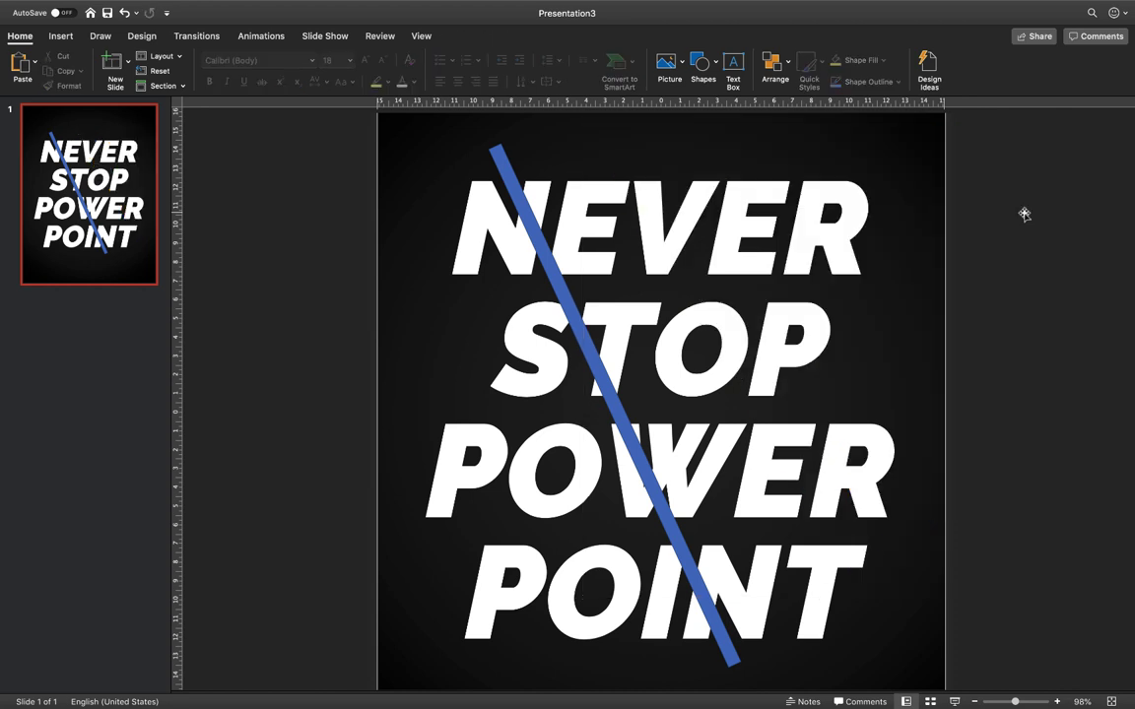
{"action": "left_click", "coordinate": [810, 238]}
{"action": "left_click", "coordinate": [1107, 188]}
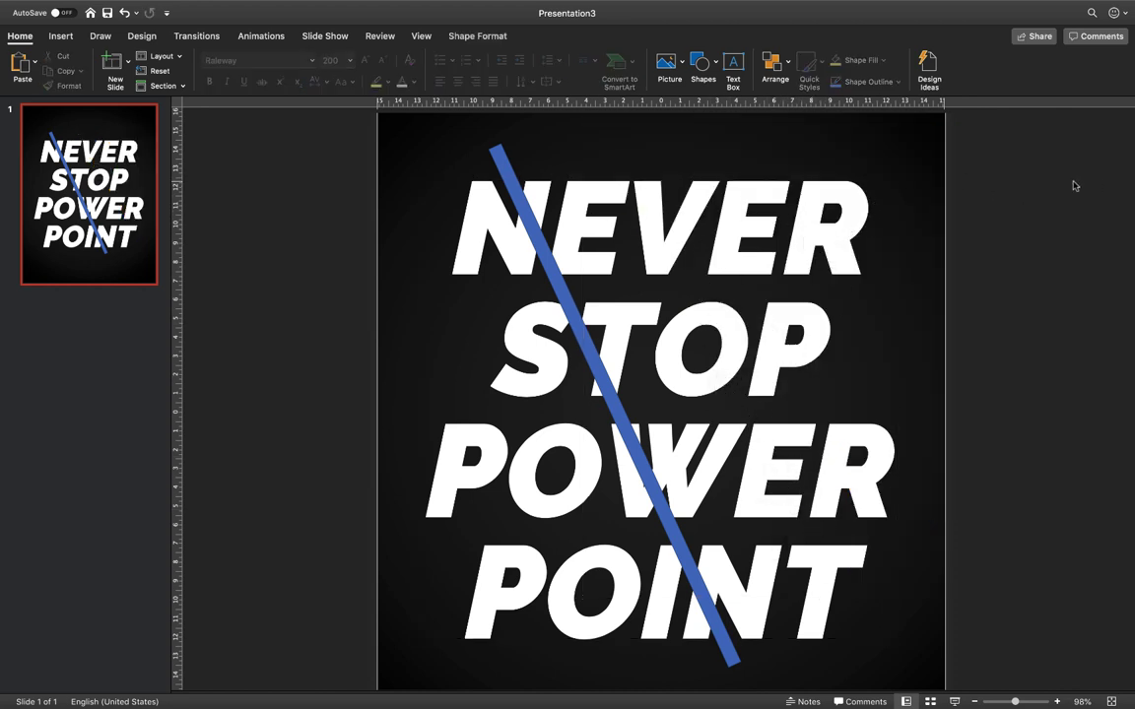
Try nudging the diagonal blue bar slightly to the right and undo the move
{"action": "left_click", "coordinate": [528, 205]}
{"action": "mouse_move", "coordinate": [533, 217]}
{"action": "left_mouse_down"}
{"action": "mouse_move", "coordinate": [577, 218]}
{"action": "mouse_move", "coordinate": [540, 218]}
{"action": "left_mouse_up"}
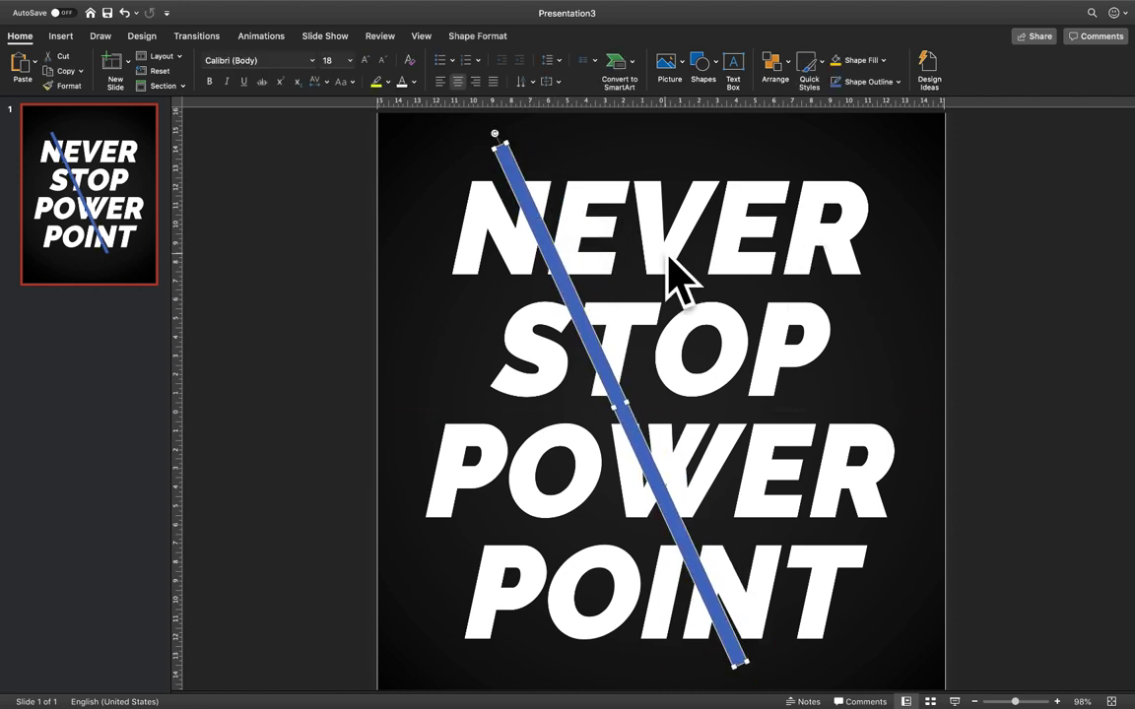
{"action": "key", "text": "super+z"}
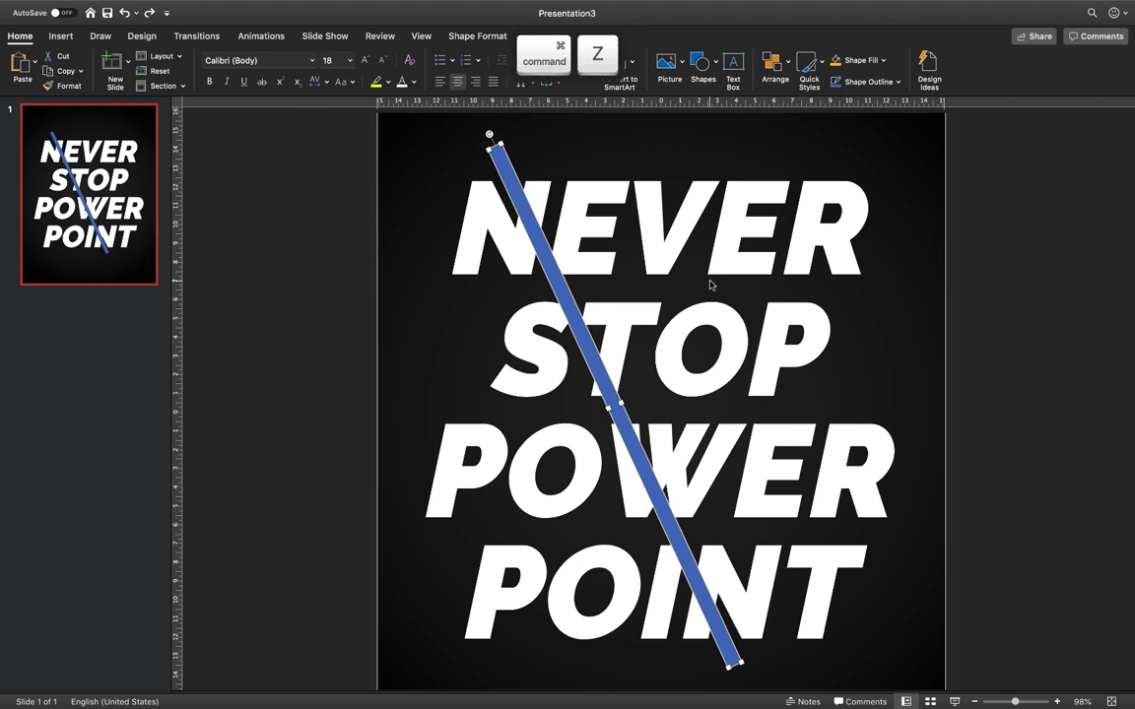
{"action": "key", "text": "super+z"}
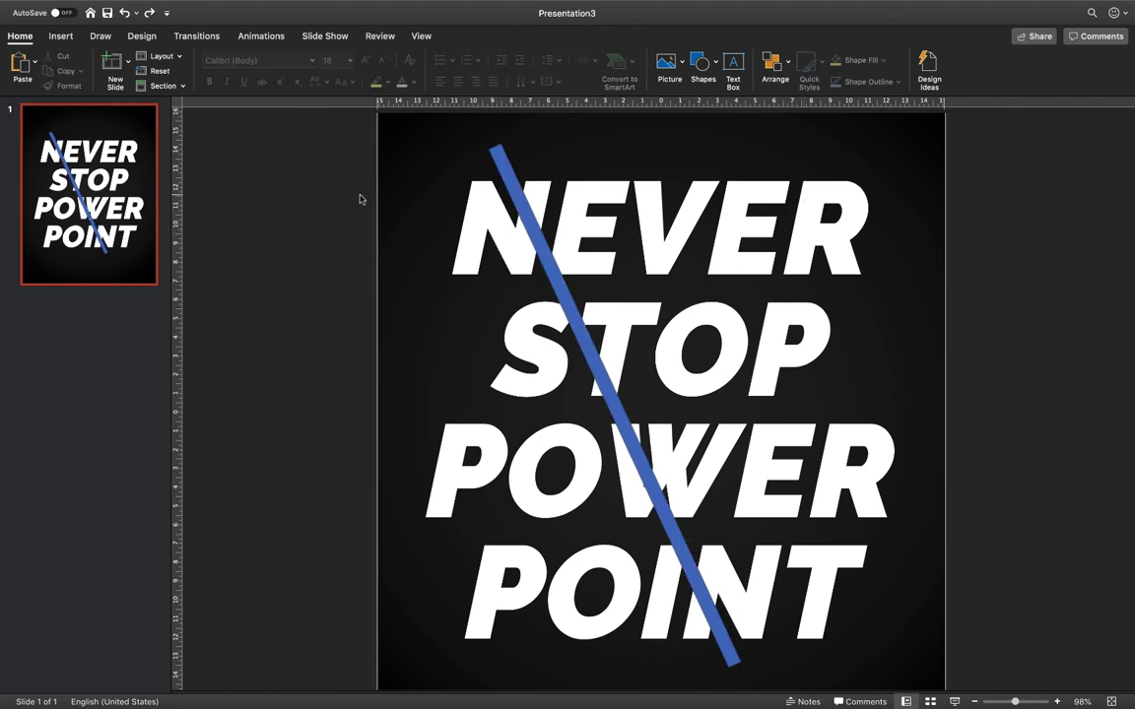
Switch to the T Designs presentation and copy the red diagonal bar from slide 1
{"action": "left_click", "coordinate": [518, 196]}
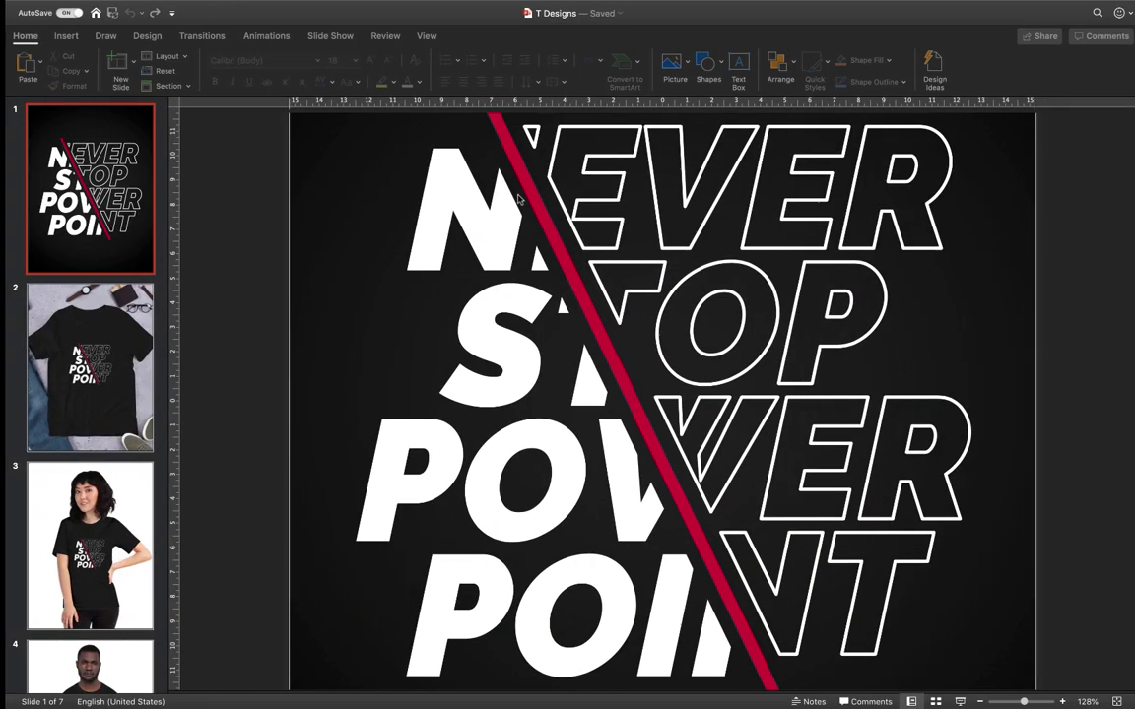
{"action": "scroll", "coordinate": [550, 234], "scroll_direction": "up", "scroll_amount": 2}
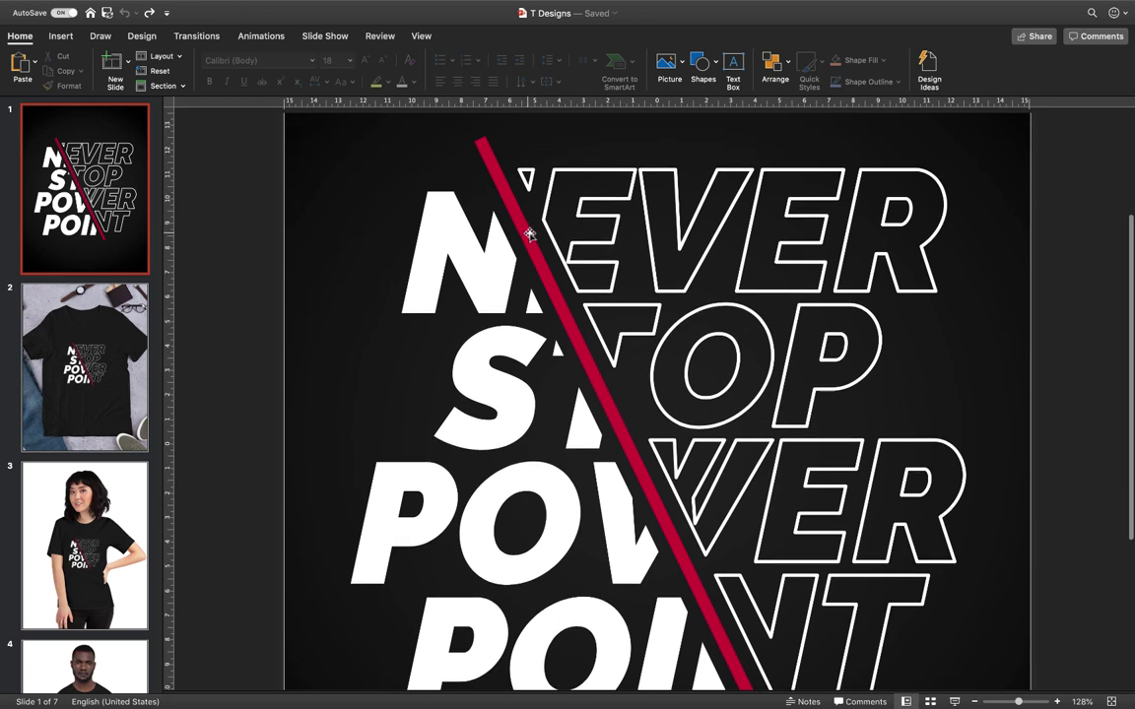
{"action": "left_click", "coordinate": [525, 233]}
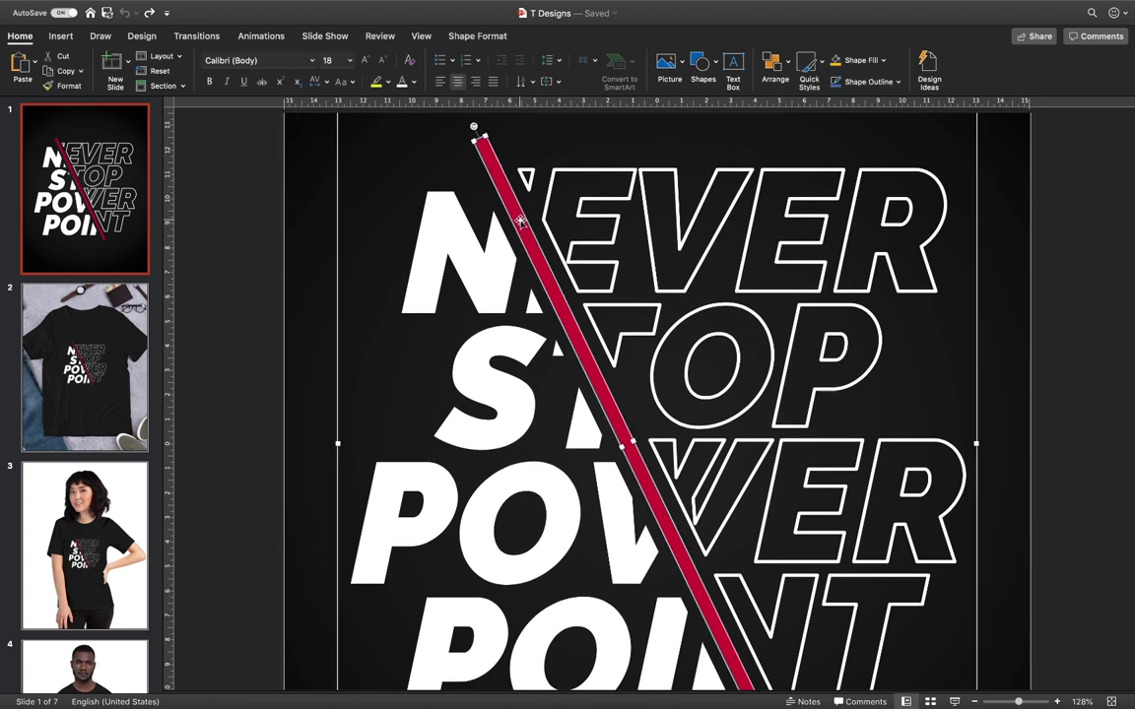
{"action": "key", "text": "super+c"}
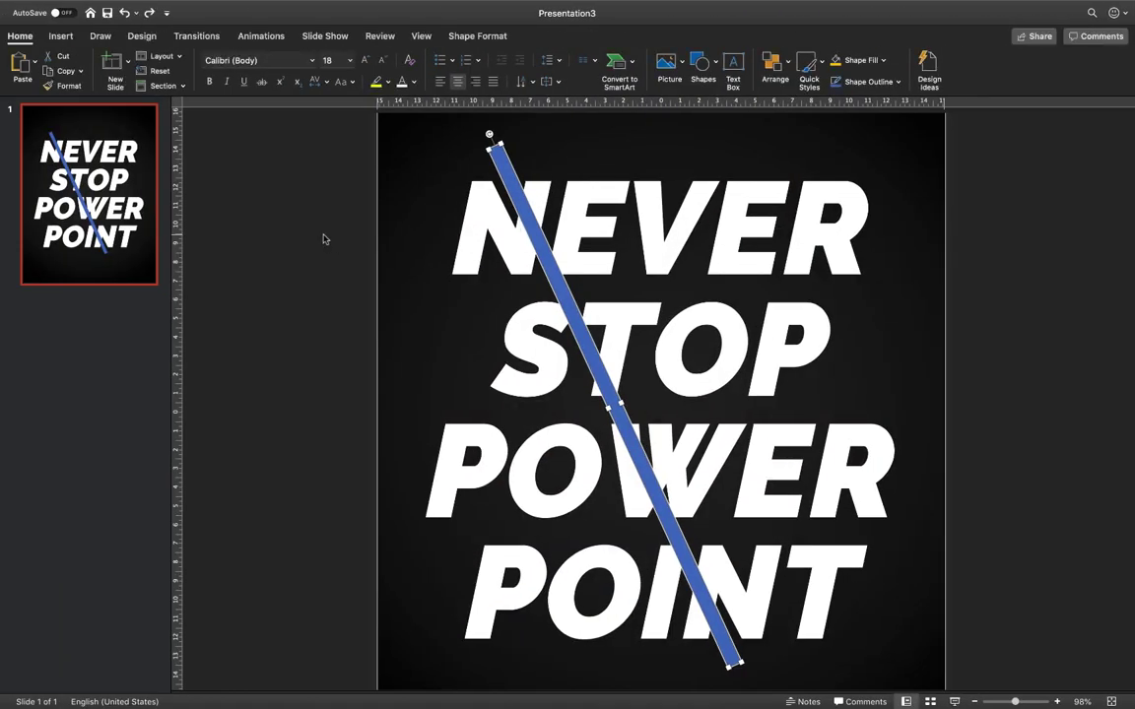
Paste the red bar into Presentation3, place it to the left of the blue bar, and select the blue bar
{"action": "left_click", "coordinate": [323, 238]}
{"action": "key", "text": "super+v"}
{"action": "left_click_drag", "start_coordinate": [561, 245], "coordinate": [322, 241]}
{"action": "left_click", "coordinate": [499, 161]}
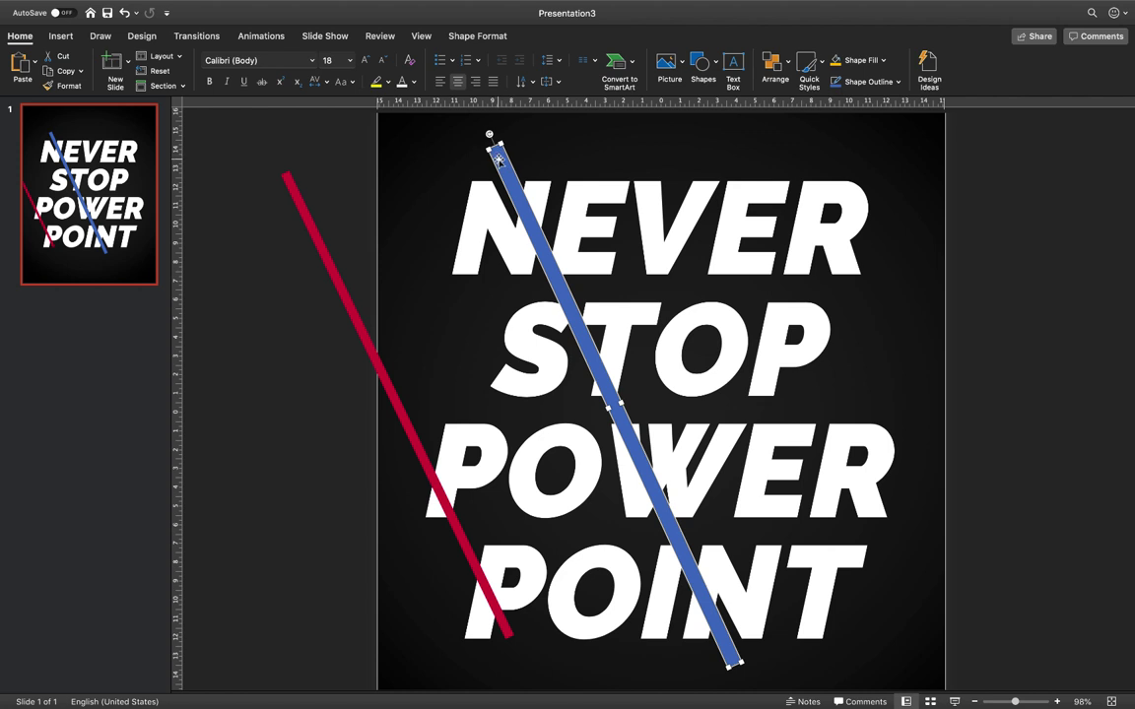
Recolour the diagonal blue bar with the red sampled from the pasted bar, and delete the pasted red bar
{"action": "left_click", "coordinate": [479, 35]}
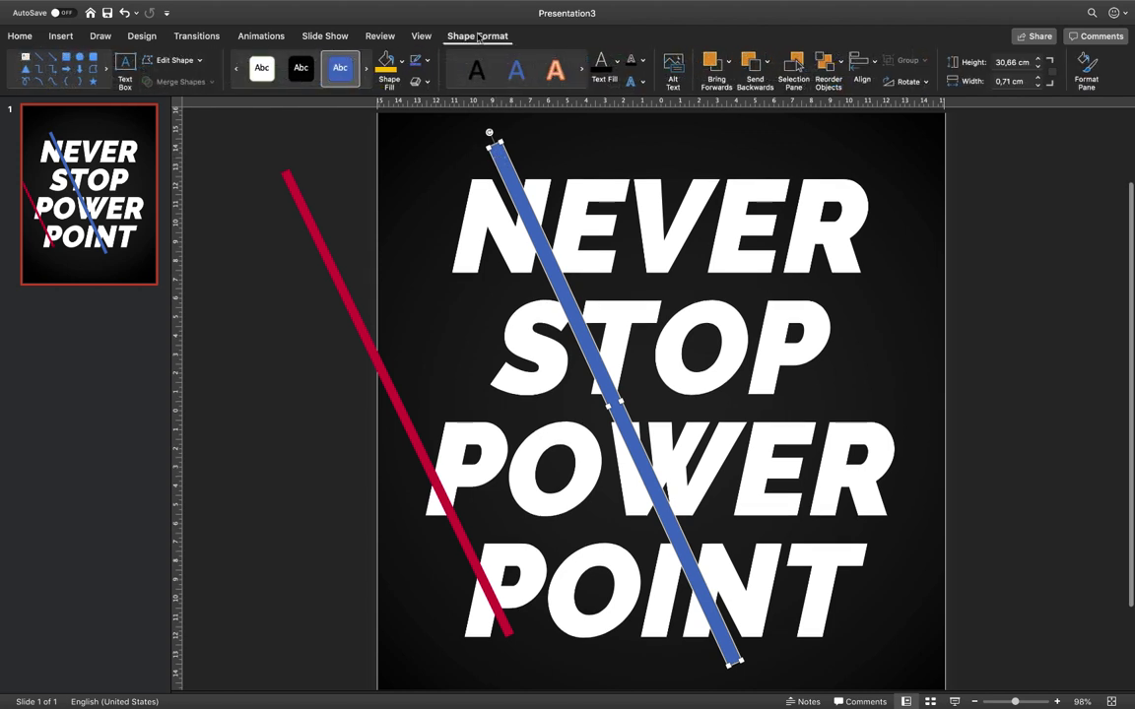
{"action": "left_click", "coordinate": [402, 62]}
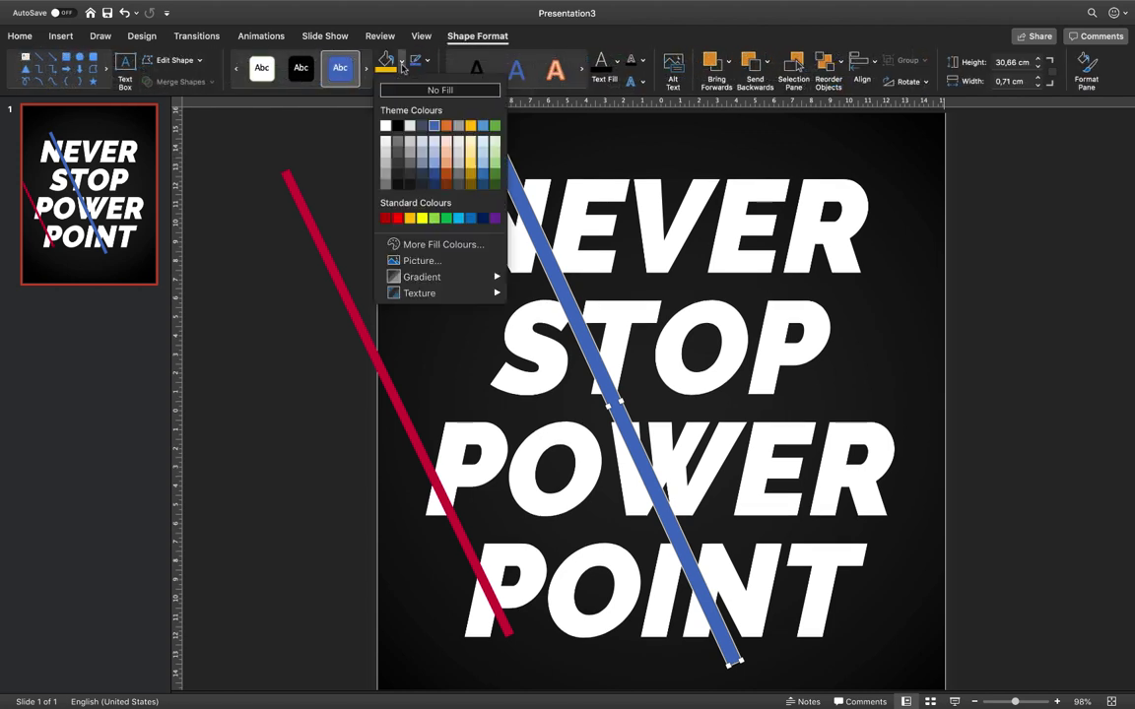
{"action": "left_click", "coordinate": [430, 245]}
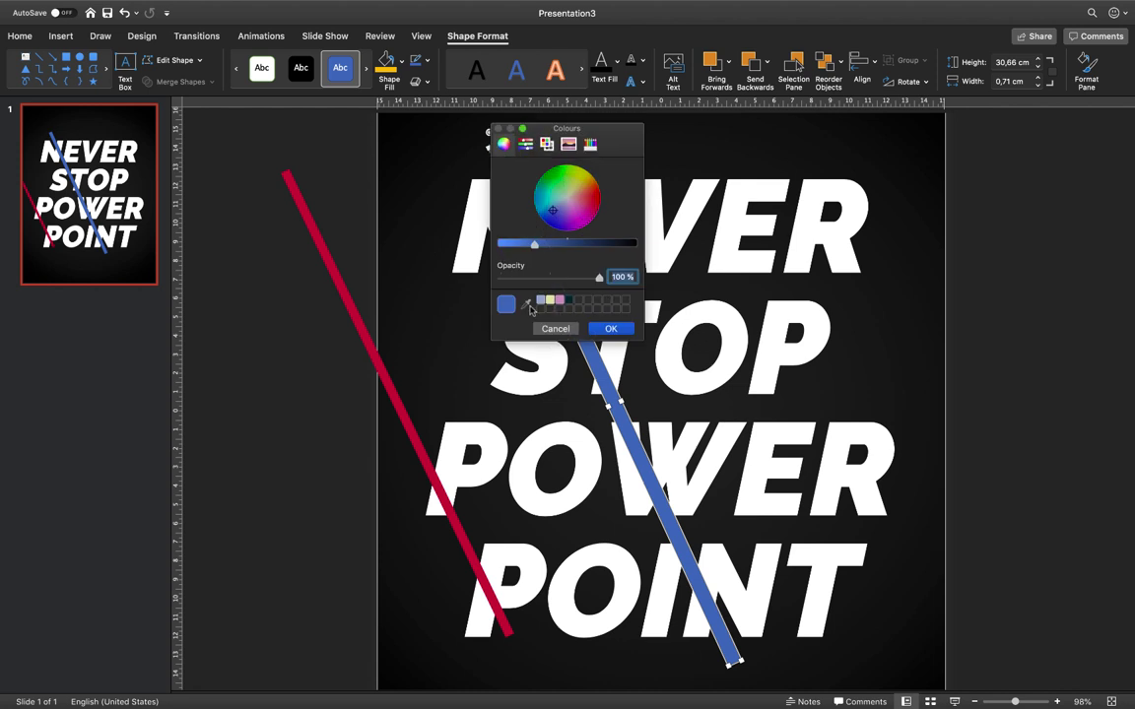
{"action": "left_click", "coordinate": [526, 307]}
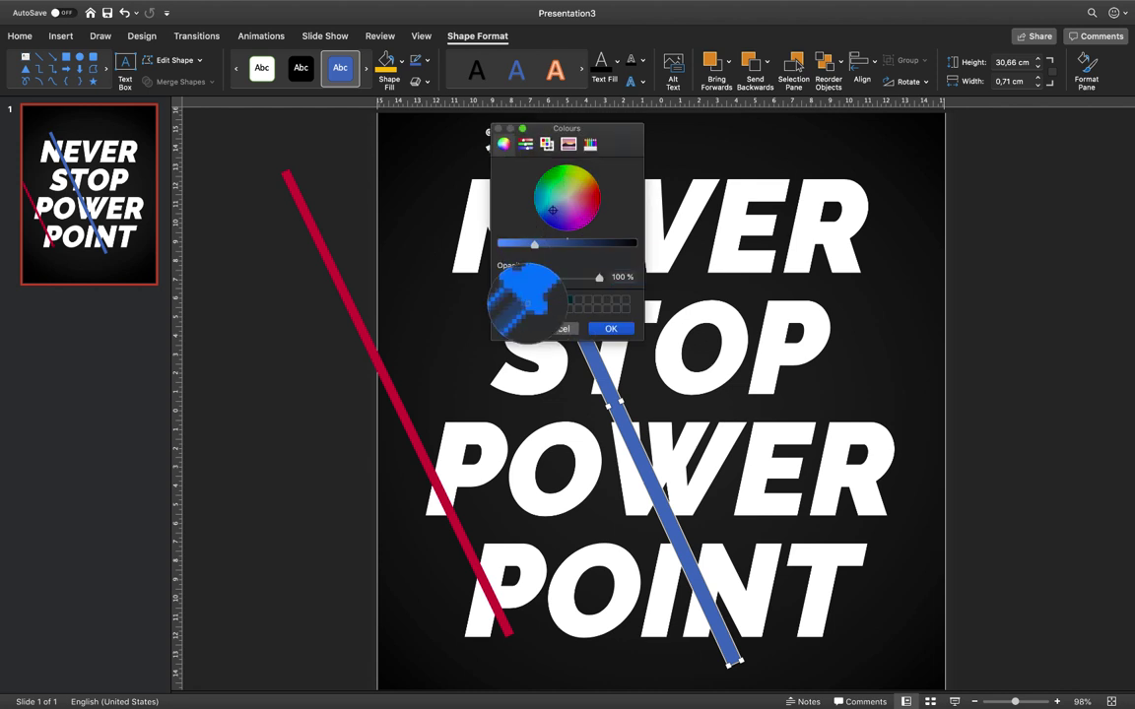
{"action": "left_click", "coordinate": [324, 252]}
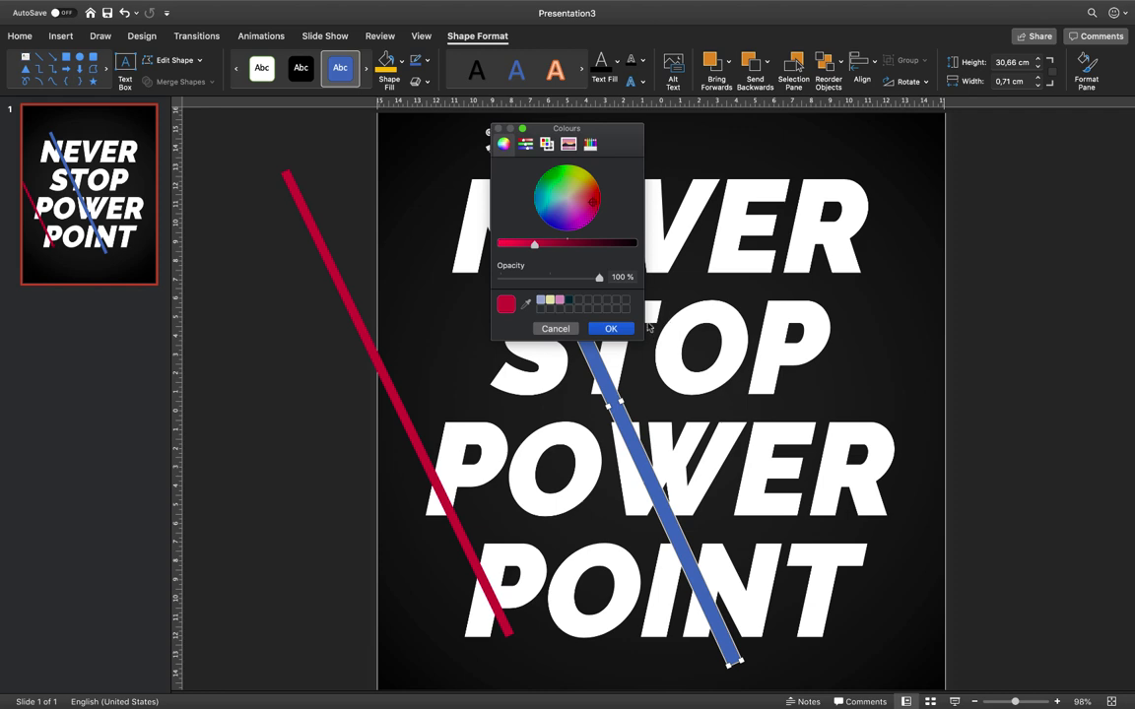
{"action": "left_click", "coordinate": [611, 328]}
{"action": "left_click", "coordinate": [324, 250]}
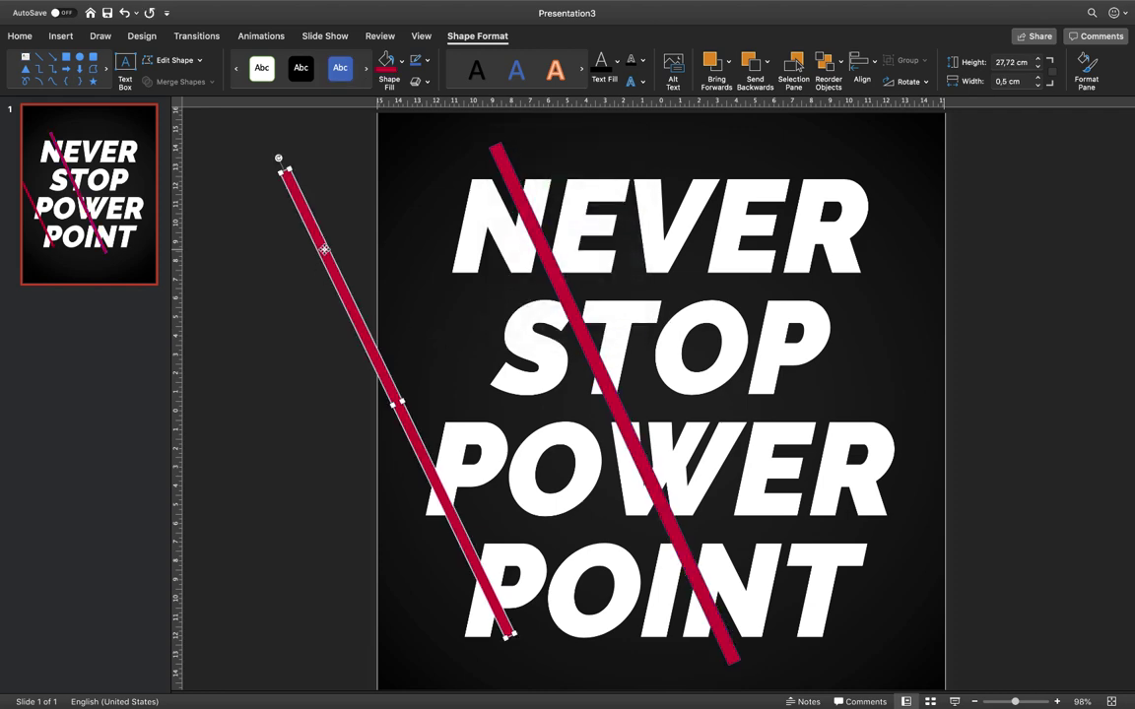
{"action": "key", "text": "Delete"}
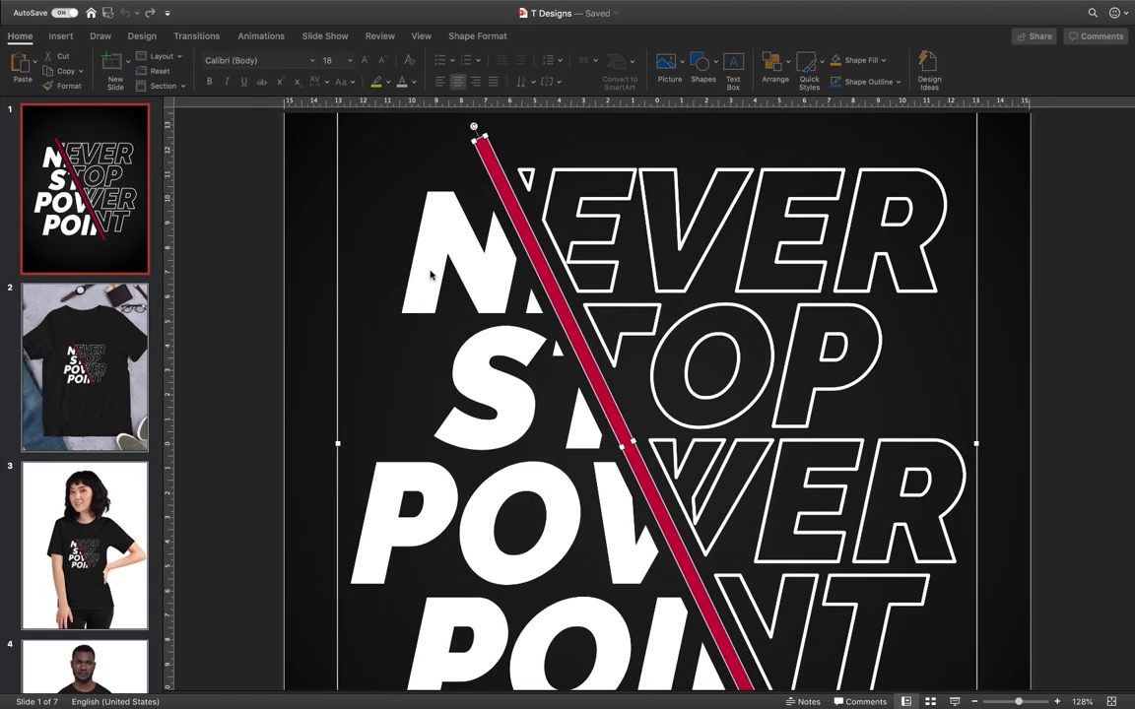
Duplicate the diagonal red bar, move the copy to its left, and widen the copy to about 1.6 cm
{"action": "left_click", "coordinate": [263, 190]}
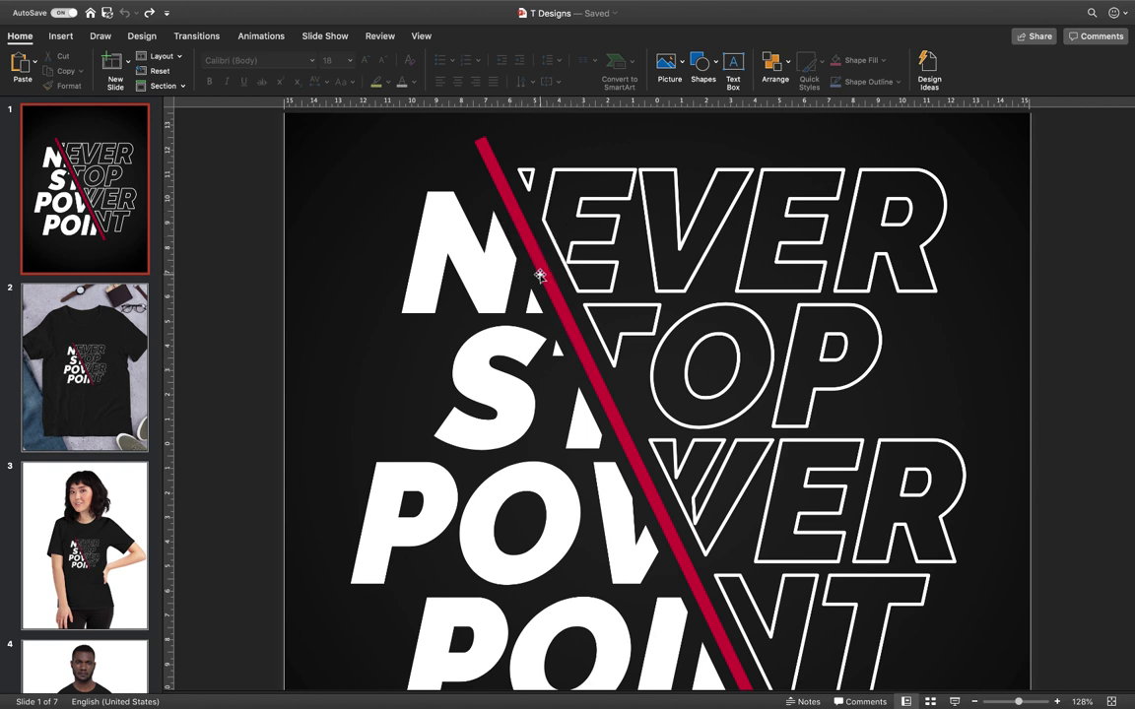
{"action": "key", "text": "ctrl+Left"}
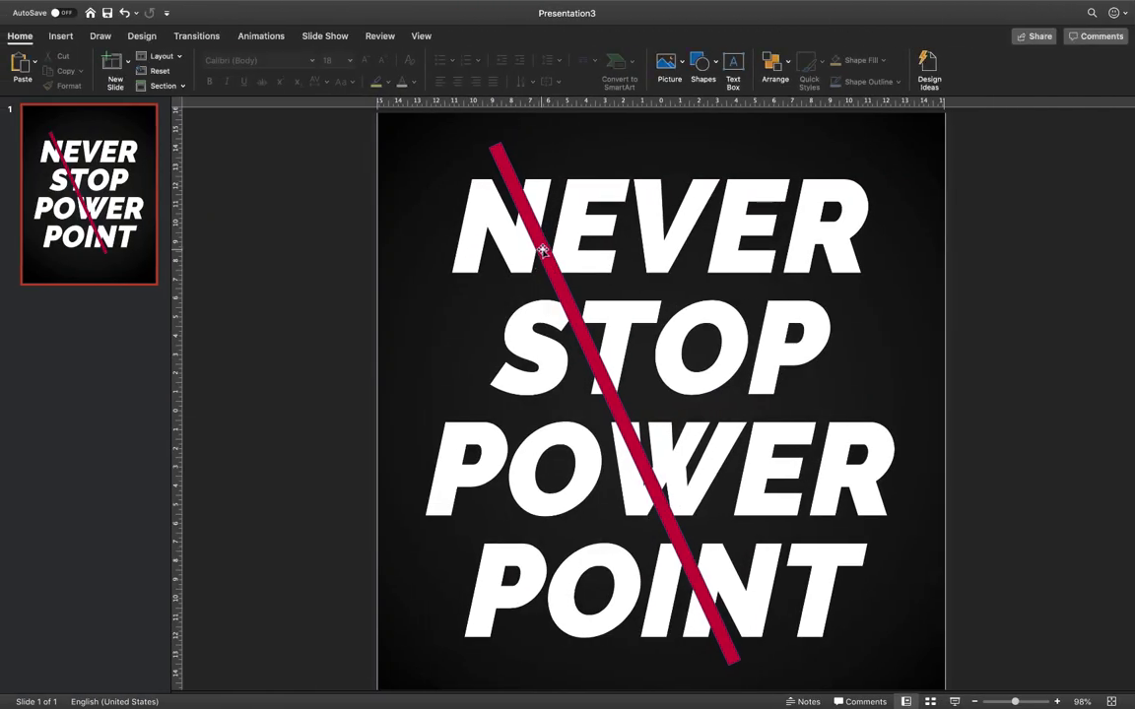
{"action": "left_click", "coordinate": [542, 251]}
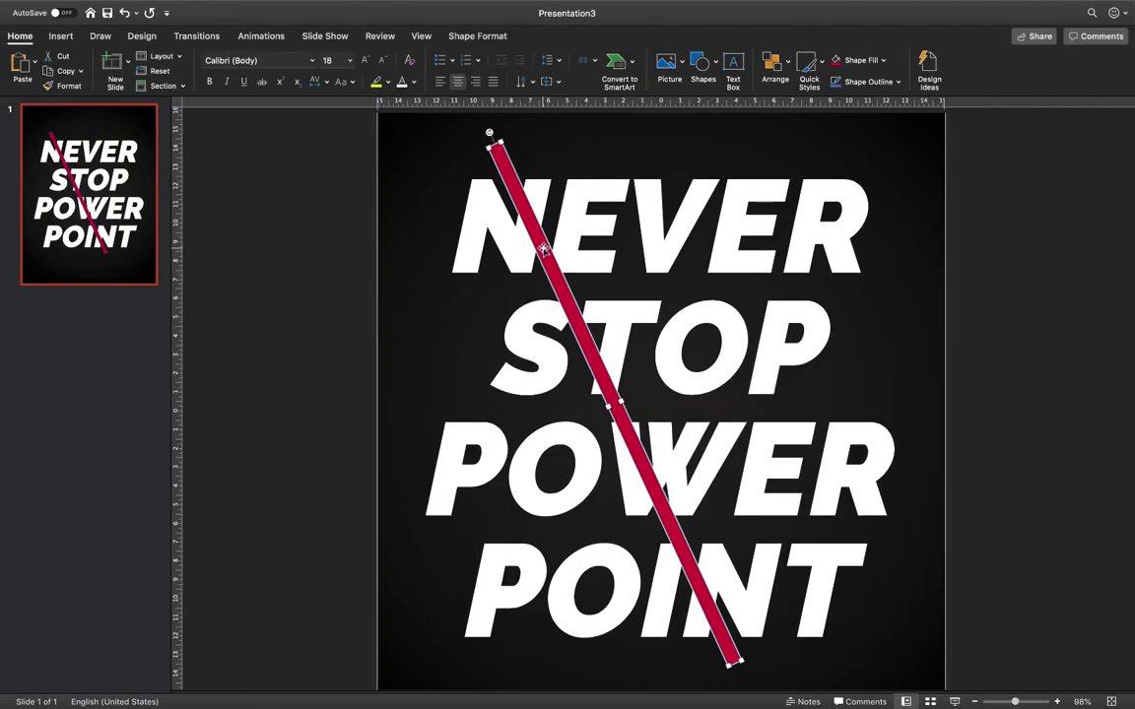
{"action": "key", "text": "super+d"}
{"action": "left_click_drag", "start_coordinate": [548, 251], "coordinate": [400, 279]}
{"action": "mouse_move", "coordinate": [479, 434]}
{"action": "left_mouse_down"}
{"action": "mouse_move", "coordinate": [451, 435]}
{"action": "mouse_move", "coordinate": [496, 434]}
{"action": "left_mouse_up"}
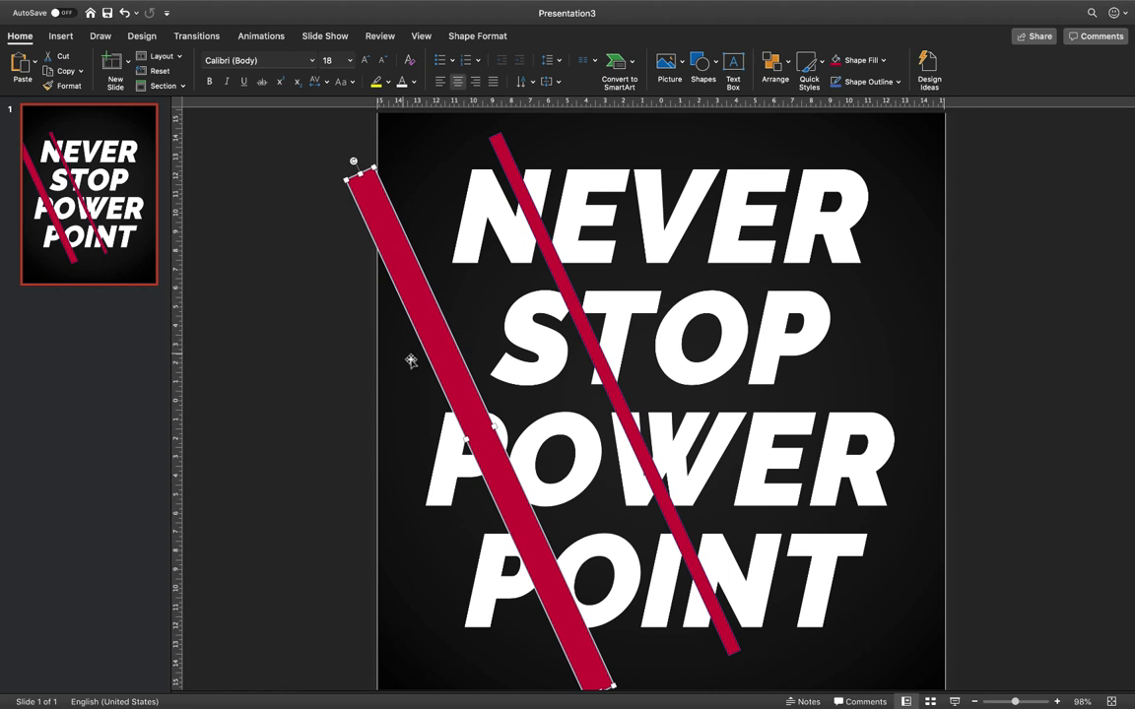
Fill the wide bar with the theme blue and move it closer to the narrow red bar
{"action": "left_click", "coordinate": [465, 38]}
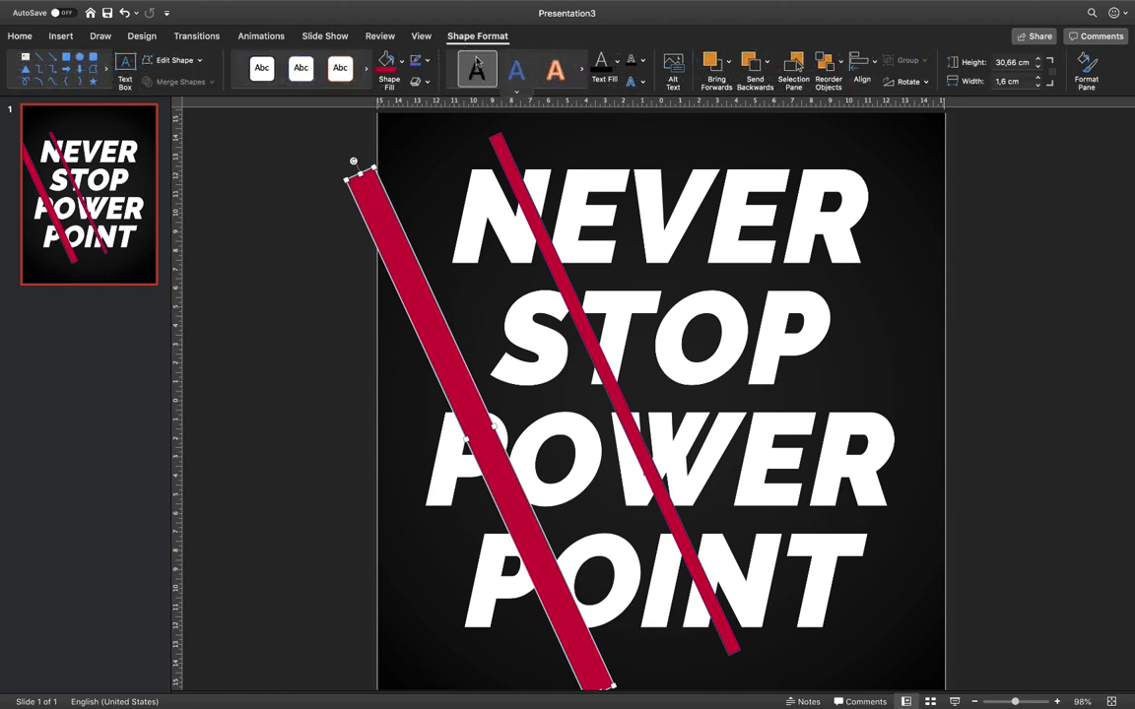
{"action": "left_click", "coordinate": [401, 61]}
{"action": "left_click", "coordinate": [434, 127]}
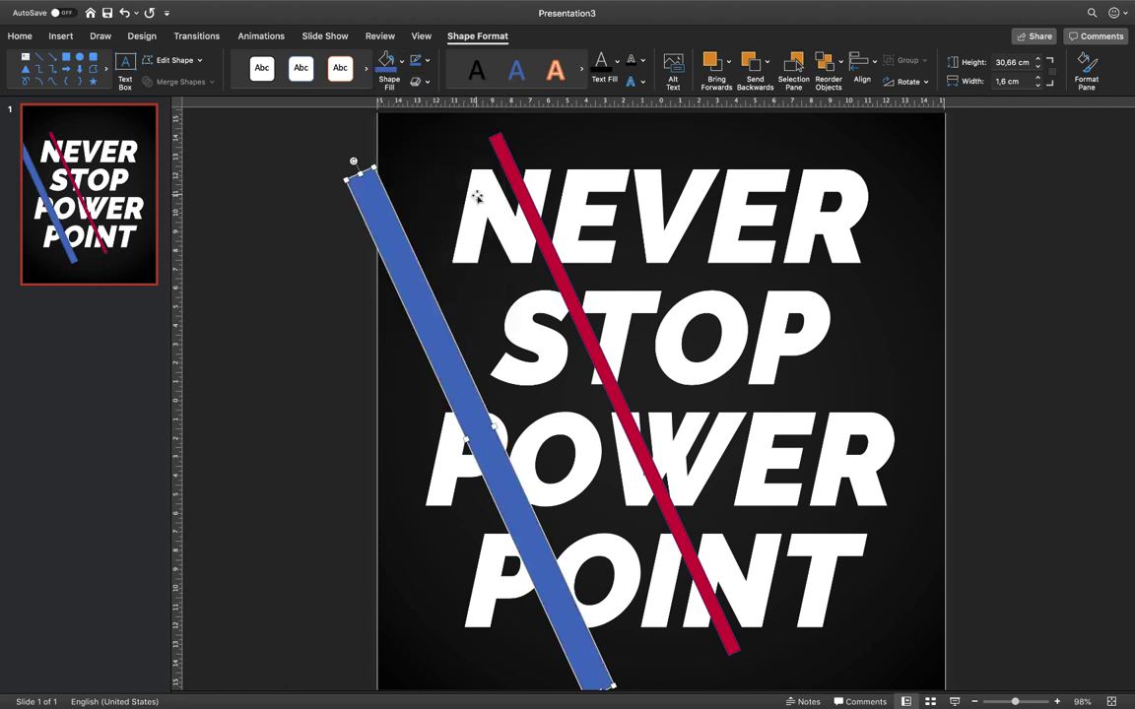
{"action": "left_click_drag", "start_coordinate": [394, 254], "coordinate": [487, 239]}
Bring the narrow red bar in front of the wide blue bar
{"action": "left_click", "coordinate": [507, 167]}
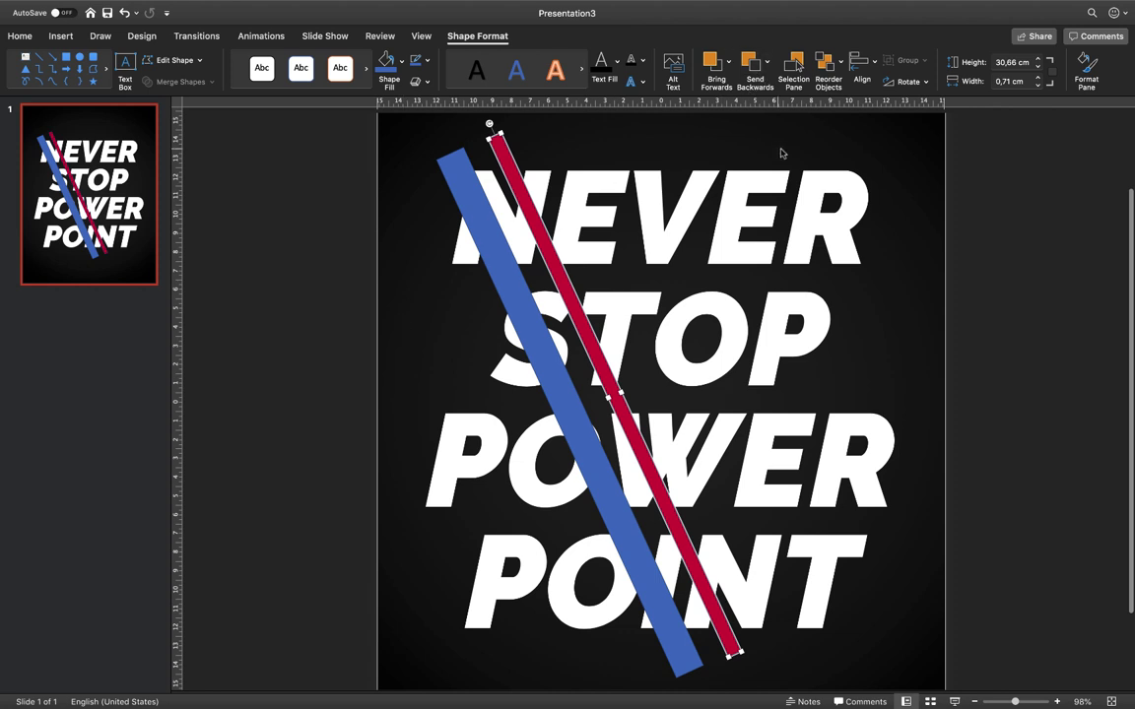
{"action": "left_click", "coordinate": [729, 62]}
{"action": "left_click", "coordinate": [759, 100]}
{"action": "left_click", "coordinate": [729, 62]}
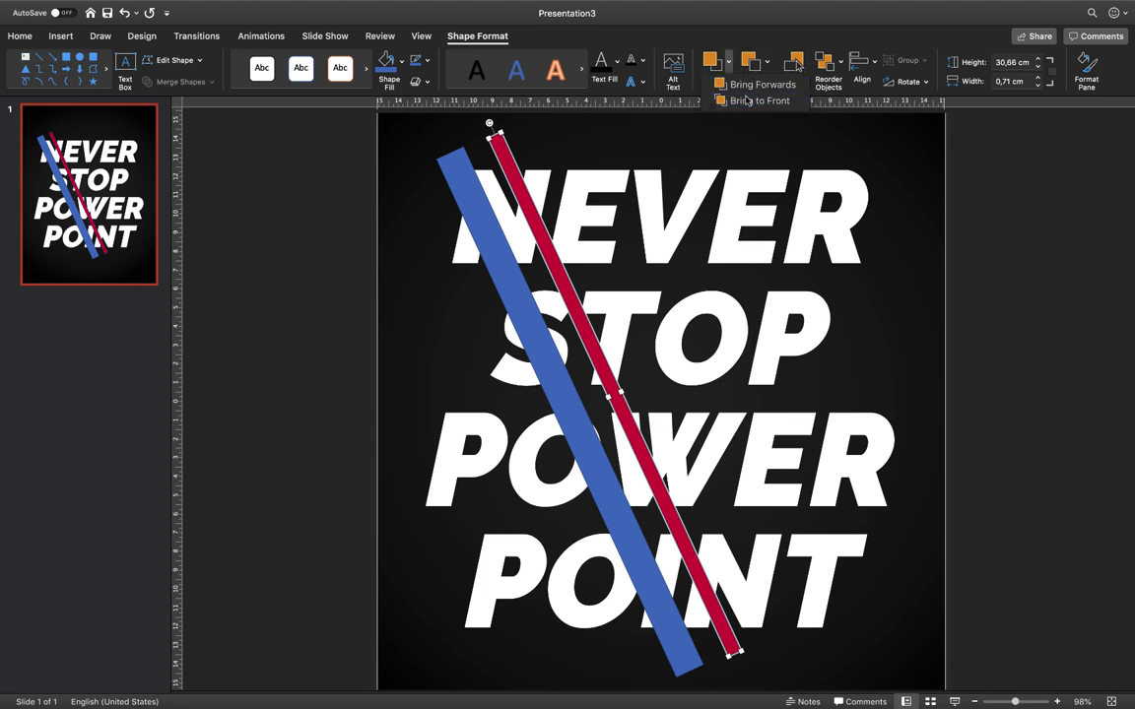
{"action": "left_click", "coordinate": [736, 85]}
Move the wide blue bar behind the red bar so that equal blue margins show on both sides
{"action": "left_click", "coordinate": [355, 227]}
{"action": "left_click", "coordinate": [494, 258]}
{"action": "left_click_drag", "start_coordinate": [495, 258], "coordinate": [545, 236]}
{"action": "left_click_drag", "start_coordinate": [1017, 702], "coordinate": [1037, 702]}
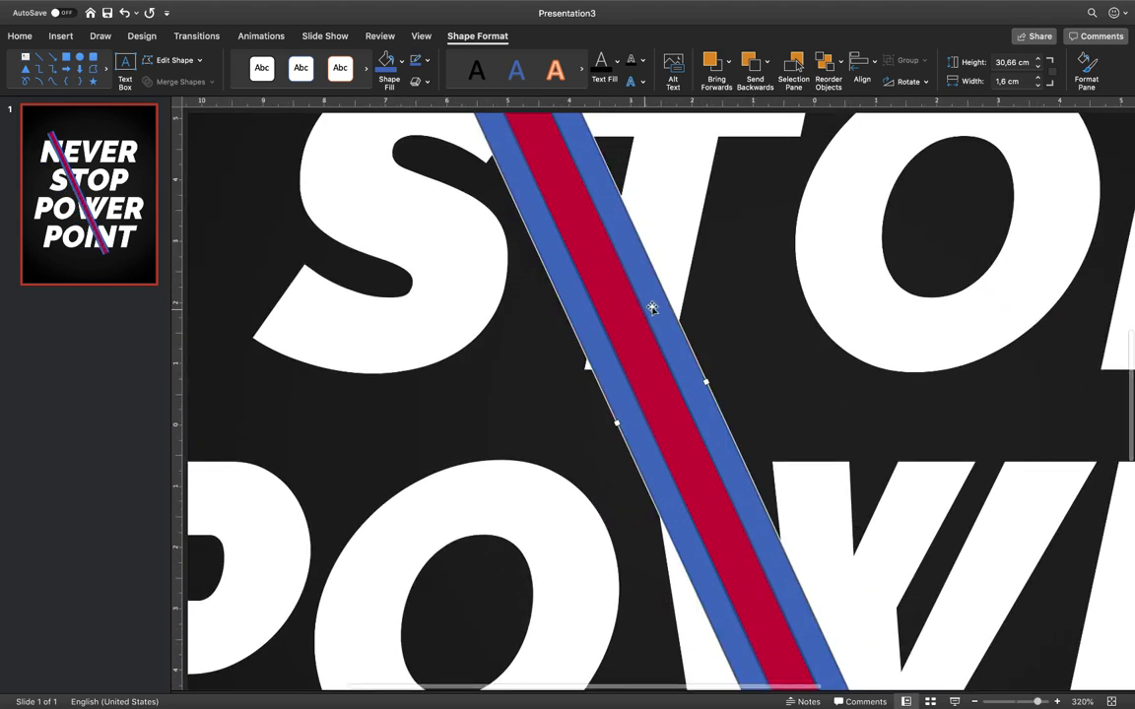
{"action": "mouse_move", "coordinate": [673, 313]}
{"action": "left_mouse_down"}
{"action": "mouse_move", "coordinate": [601, 285]}
{"action": "mouse_move", "coordinate": [672, 313]}
{"action": "left_mouse_up"}
{"action": "left_click_drag", "start_coordinate": [1039, 702], "coordinate": [1013, 701]}
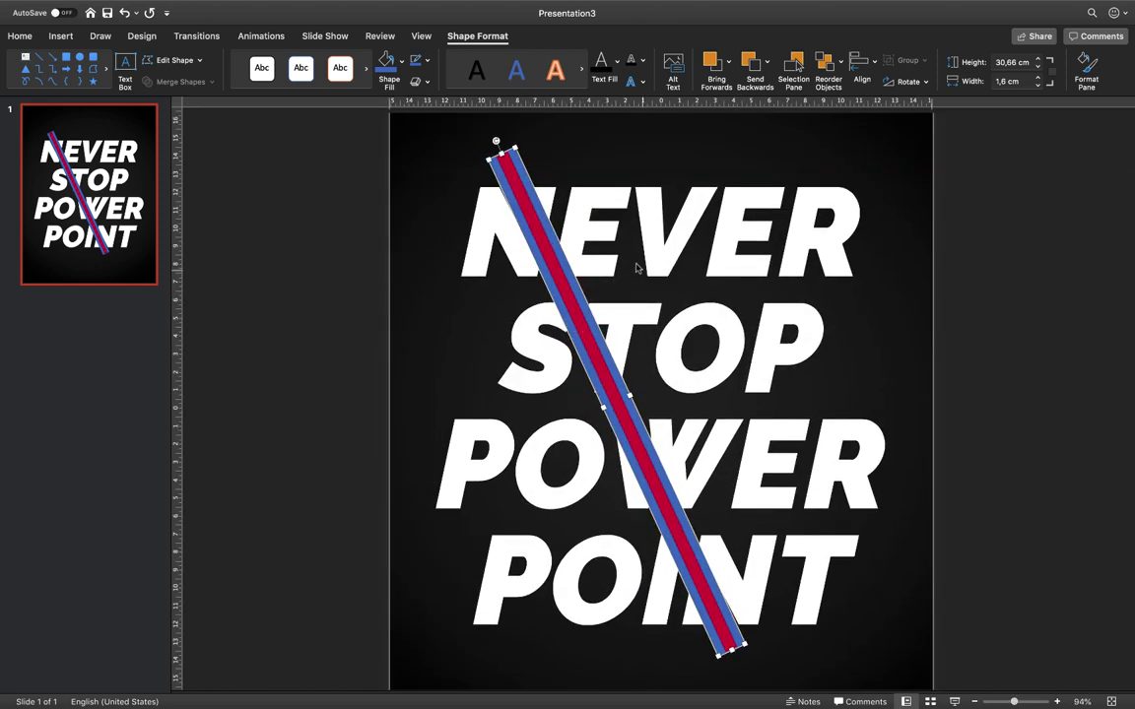
Subtract the wide blue bar from the white lettering to cut a diagonal gap around the red bar
{"action": "left_click", "coordinate": [602, 202]}
{"action": "left_click", "coordinate": [874, 204]}
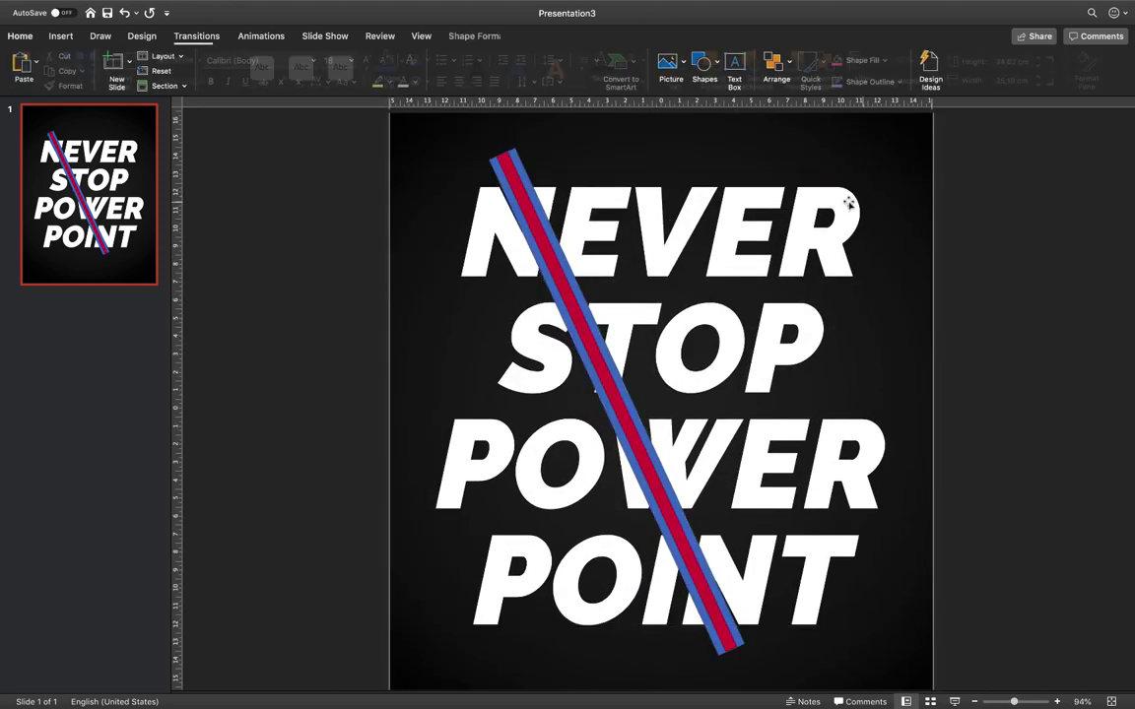
{"action": "left_click", "coordinate": [835, 195]}
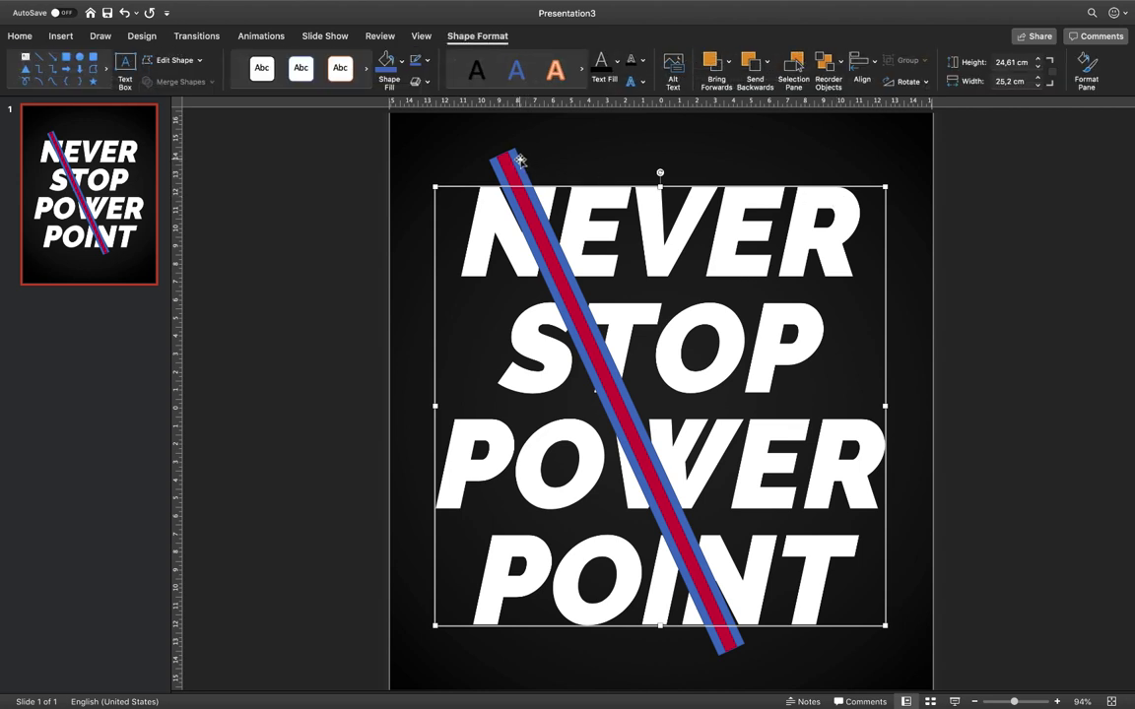
{"action": "left_click", "coordinate": [517, 162], "text": "shift"}
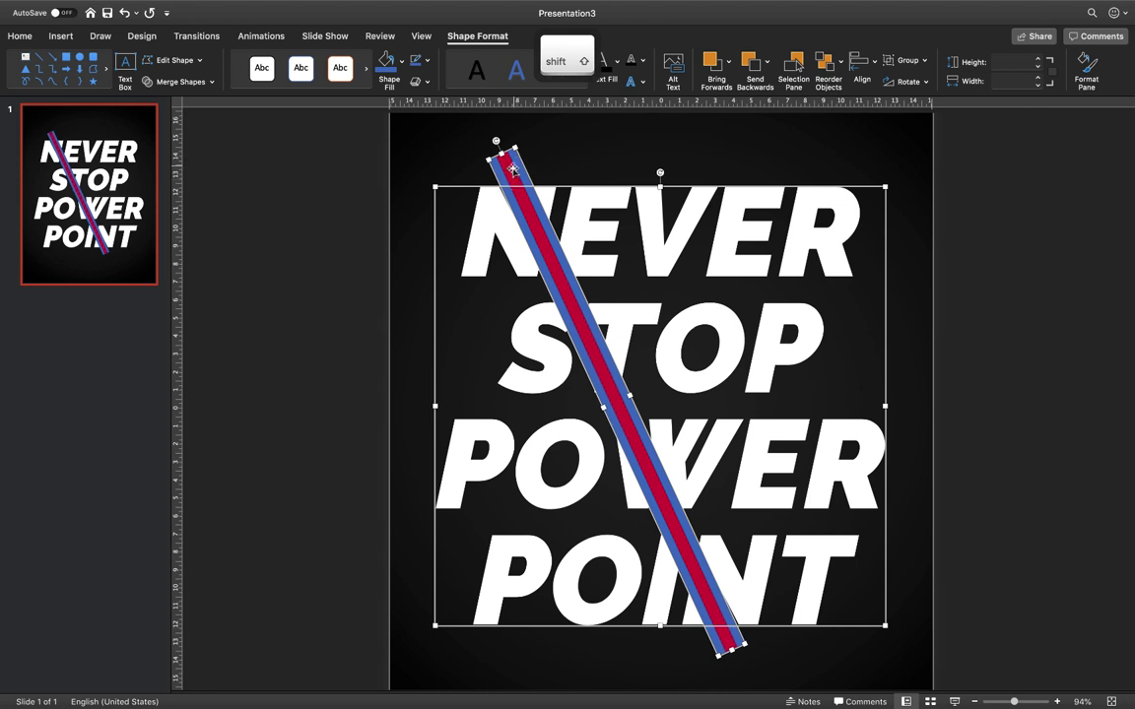
{"action": "left_click", "coordinate": [177, 80]}
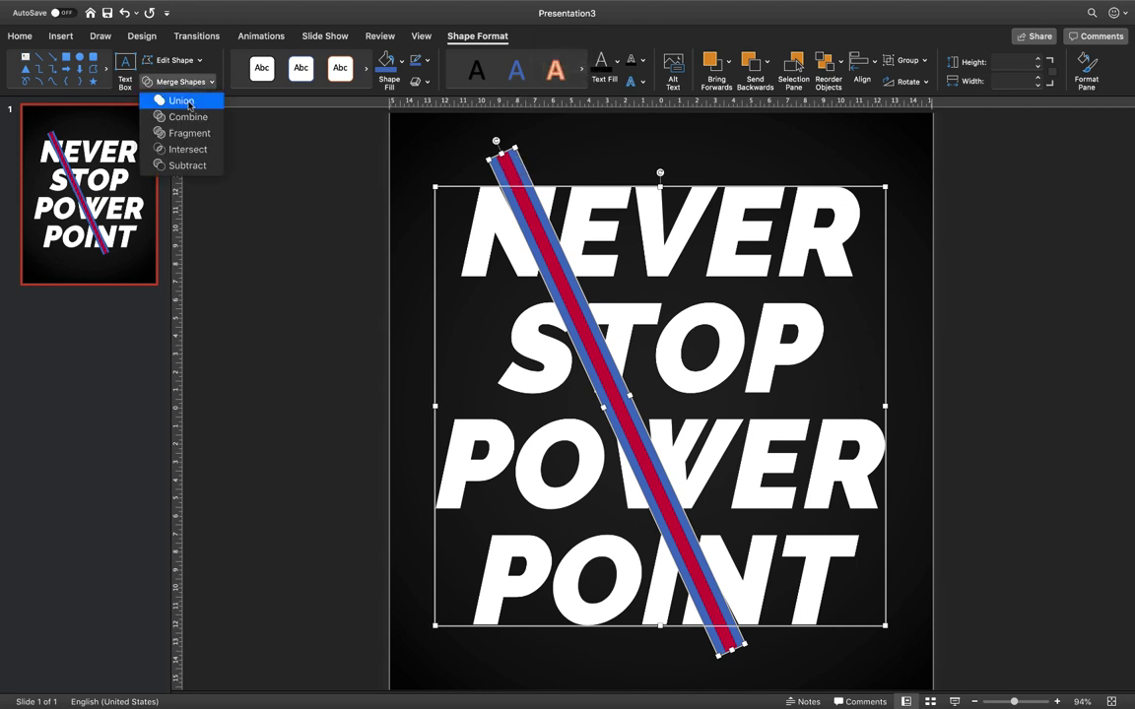
{"action": "left_click", "coordinate": [196, 167]}
{"action": "left_click", "coordinate": [278, 194]}
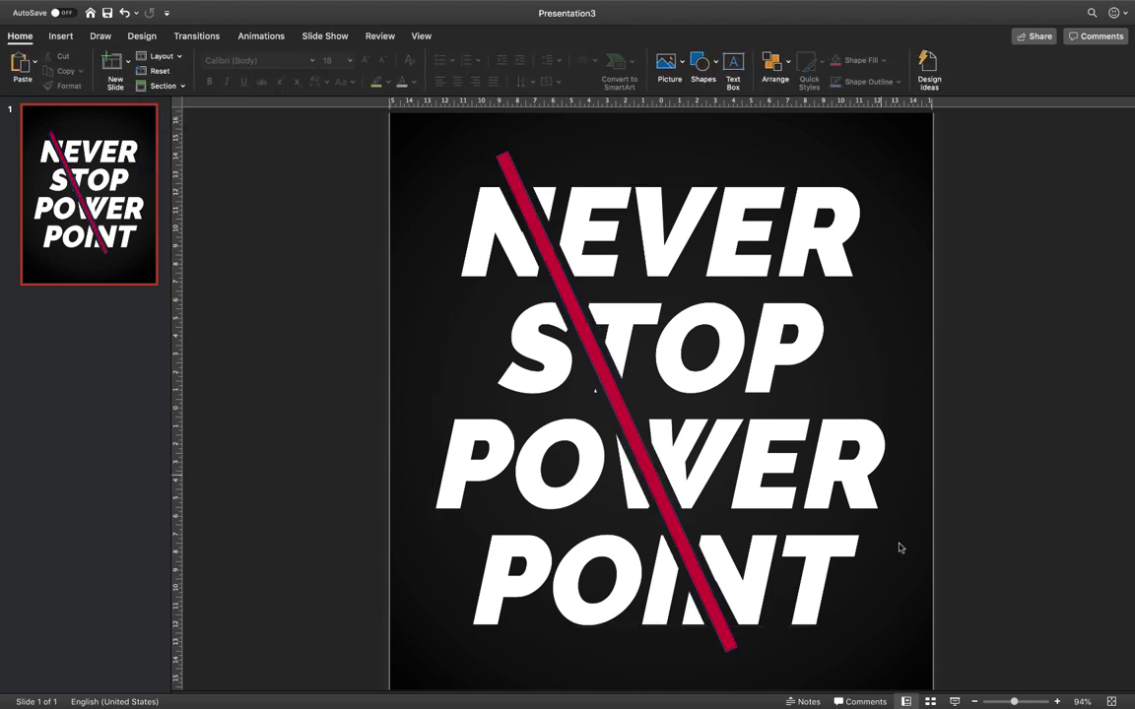
Remove the outline from the diagonal red bar
{"action": "scroll", "coordinate": [577, 375], "scroll_direction": "up", "scroll_amount": 5}
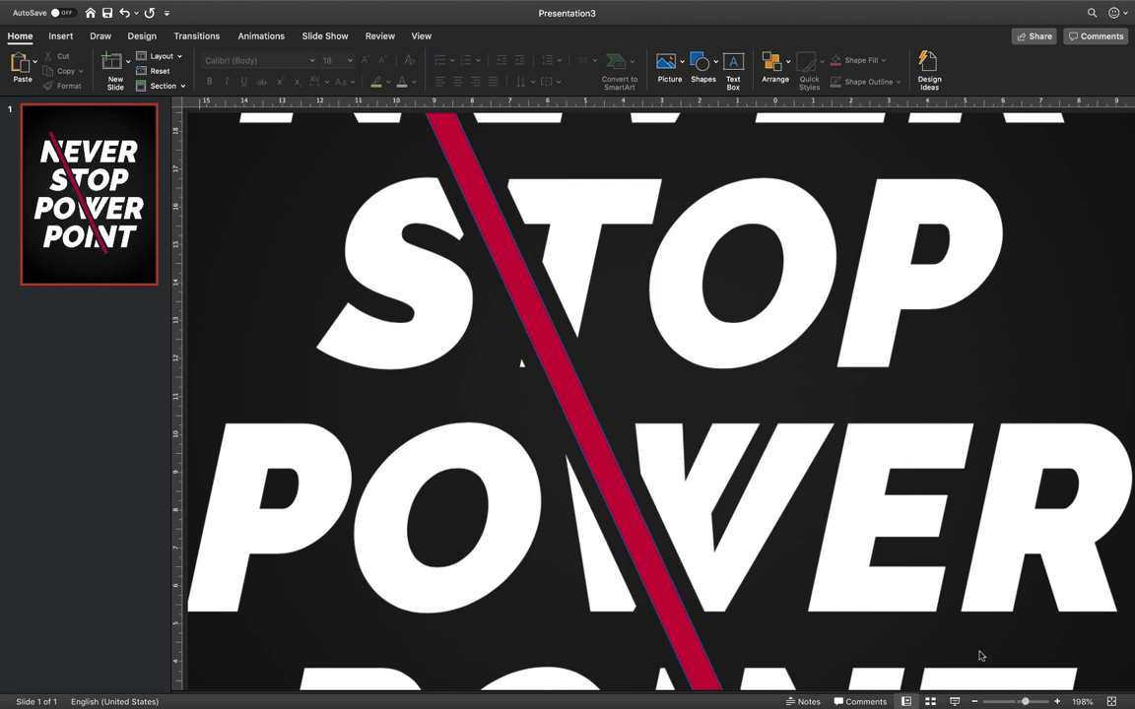
{"action": "left_click", "coordinate": [486, 231]}
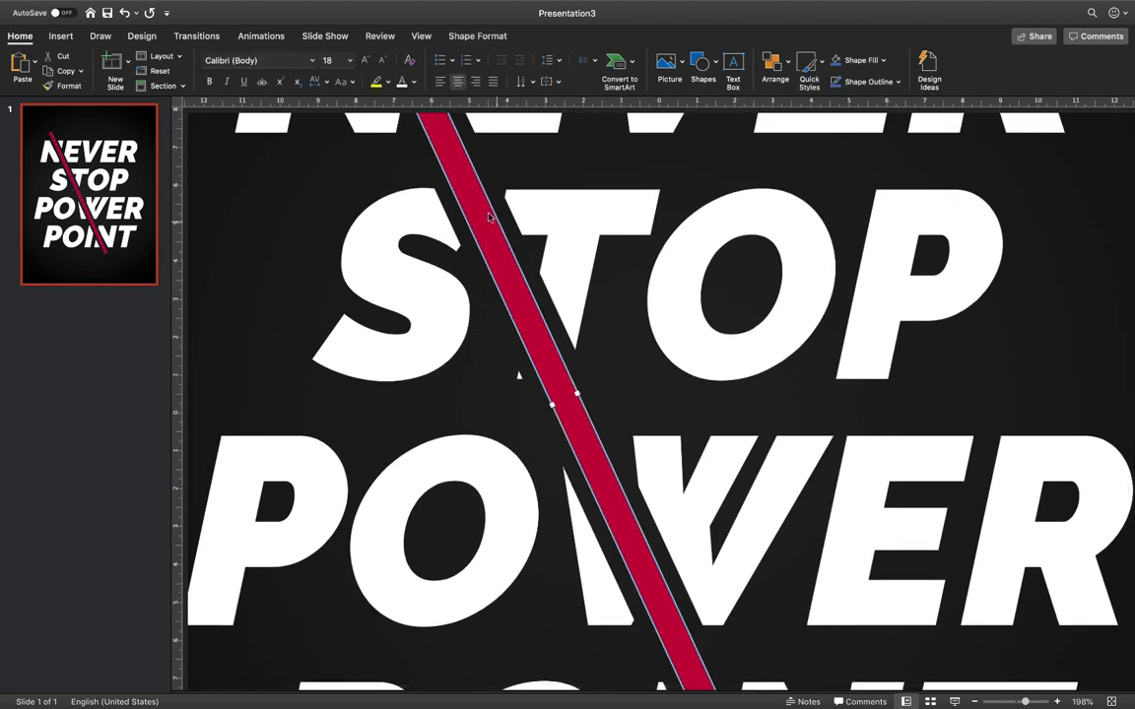
{"action": "left_click", "coordinate": [482, 36]}
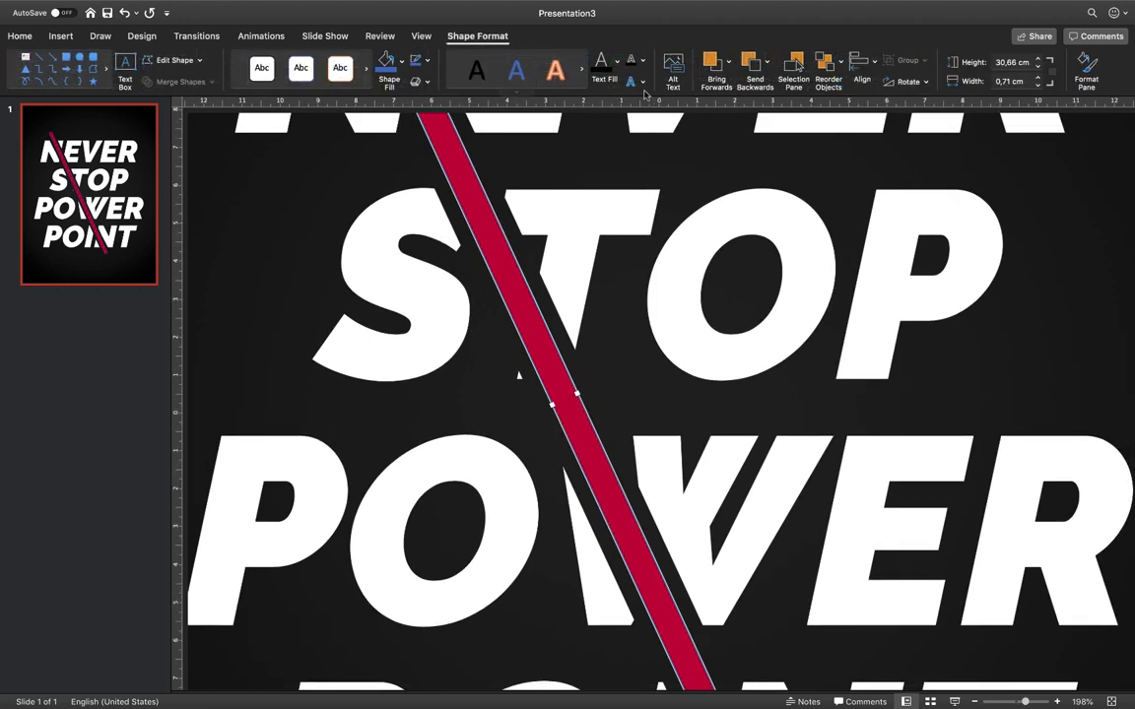
{"action": "left_click", "coordinate": [428, 65]}
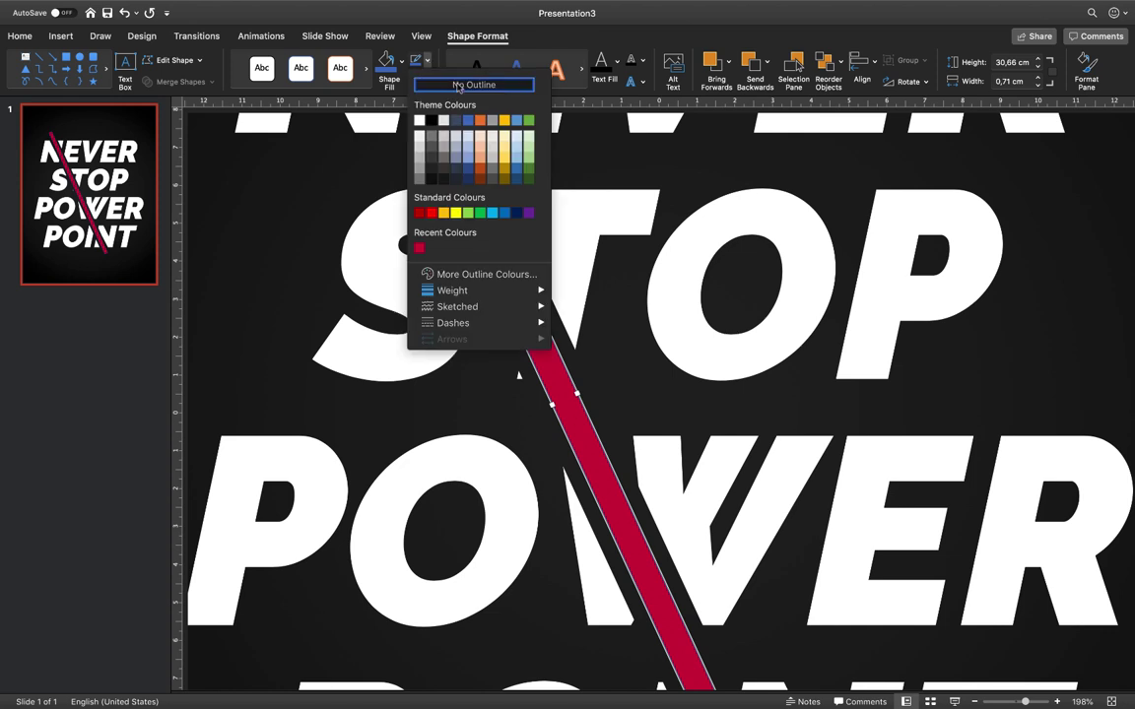
{"action": "left_click", "coordinate": [415, 83]}
Draw an oval about 0.9 cm wide and 1.1 cm high over the leftover fragment of the T in STOP
{"action": "left_click", "coordinate": [597, 228]}
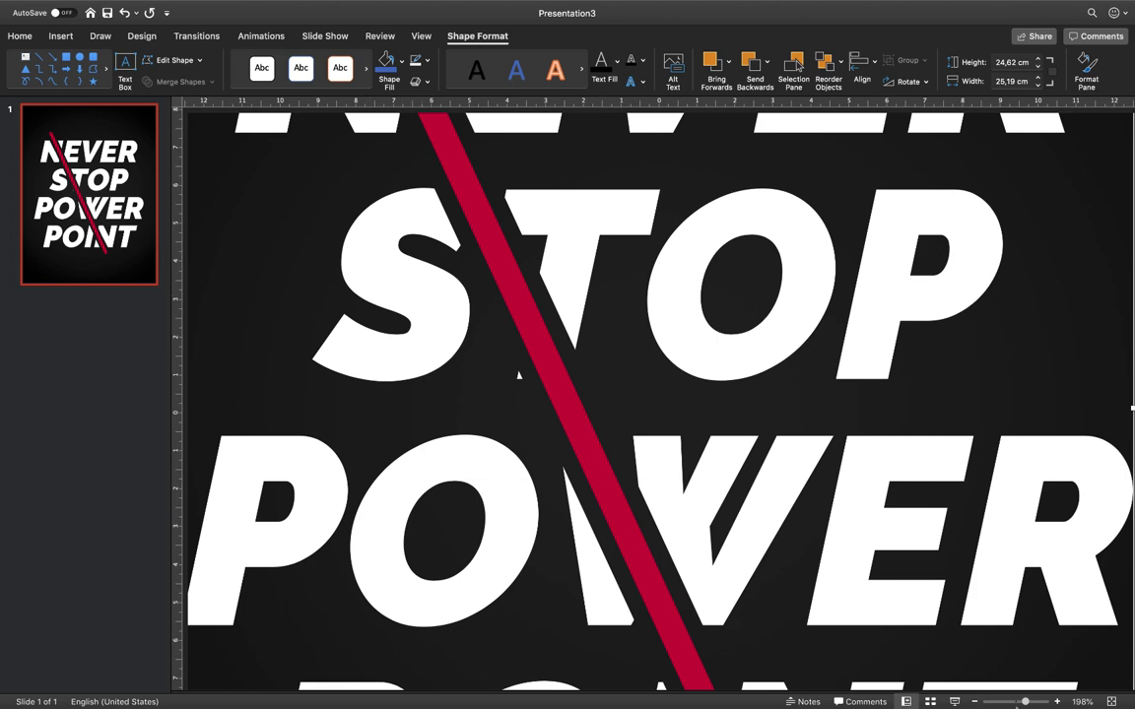
{"action": "mouse_move", "coordinate": [1027, 703]}
{"action": "left_mouse_down"}
{"action": "mouse_move", "coordinate": [1008, 702]}
{"action": "mouse_move", "coordinate": [1021, 703]}
{"action": "left_mouse_up"}
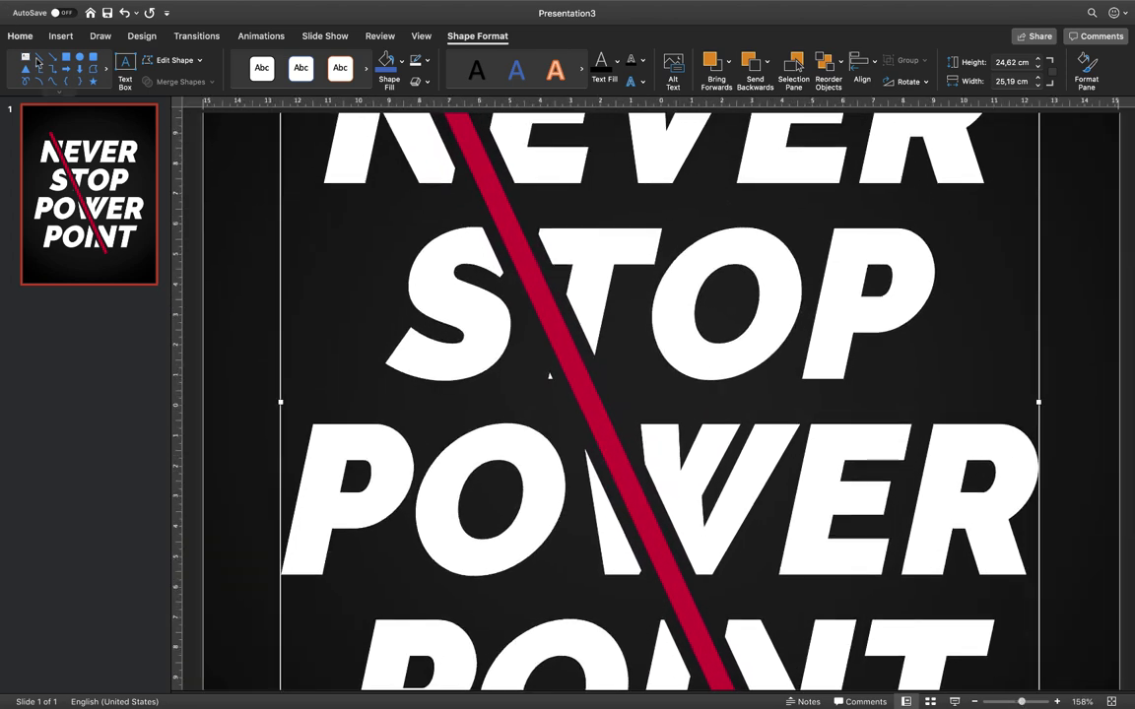
{"action": "left_click", "coordinate": [91, 71]}
{"action": "left_click_drag", "start_coordinate": [536, 367], "coordinate": [562, 394]}
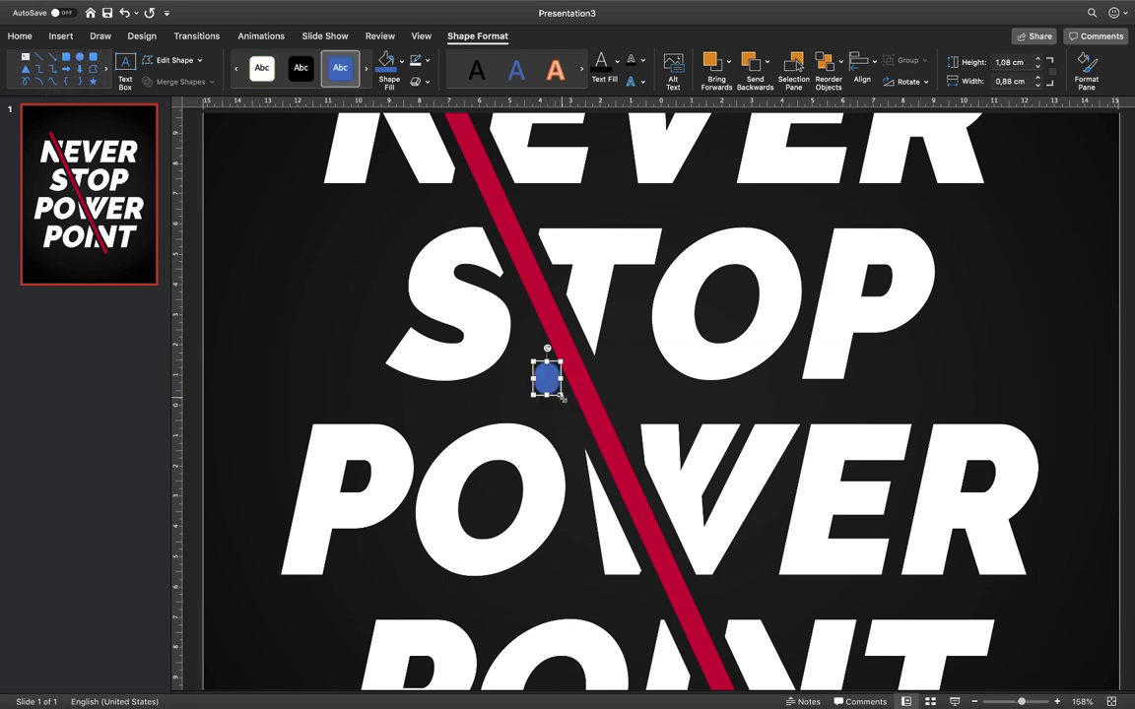
Subtract the small blue oval from the white lettering to remove the leftover T fragment
{"action": "left_click", "coordinate": [645, 241]}
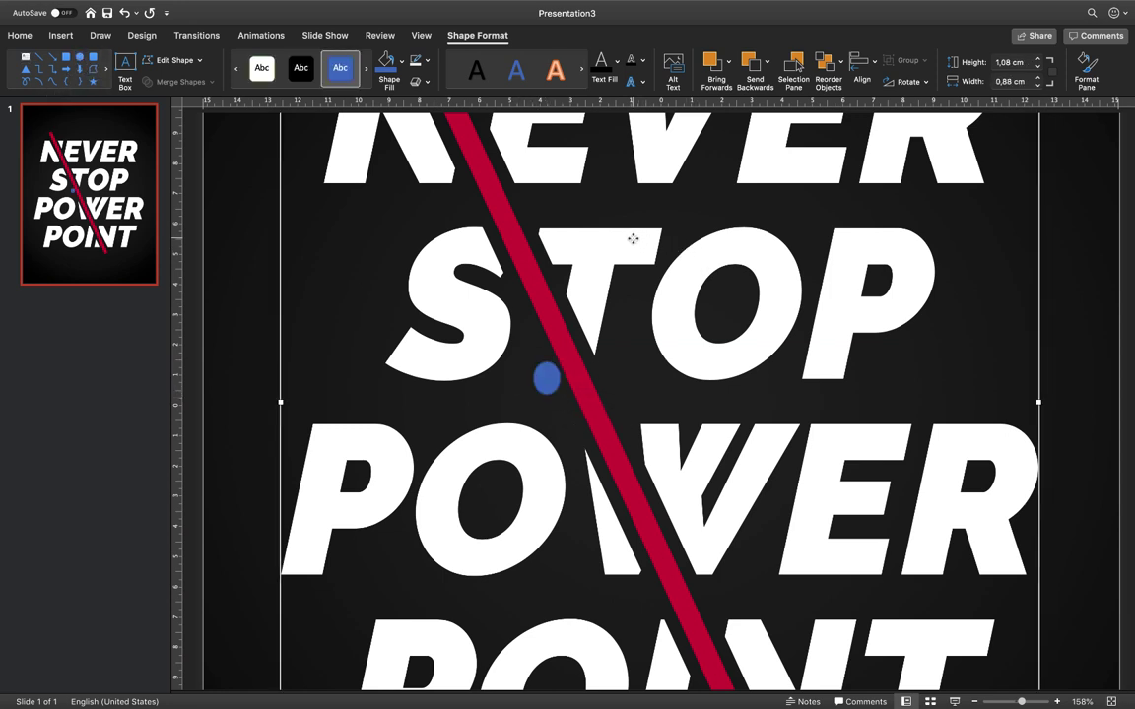
{"action": "left_click", "coordinate": [547, 383], "text": "shift"}
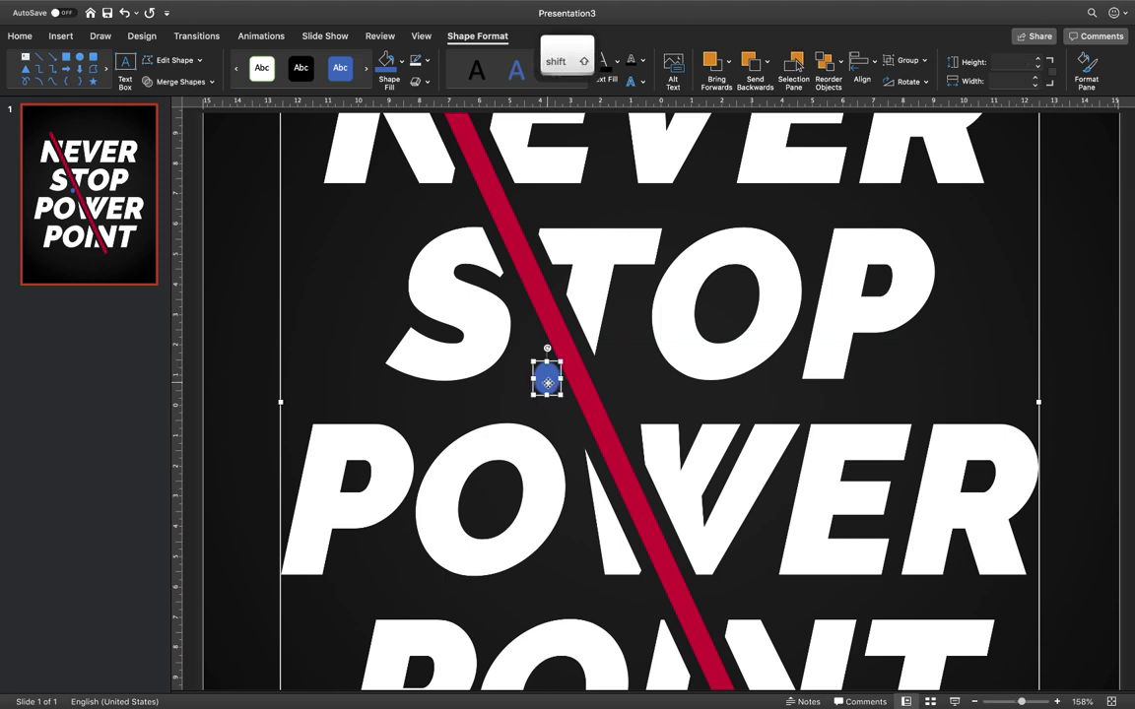
{"action": "left_click", "coordinate": [150, 82]}
{"action": "left_click", "coordinate": [191, 164]}
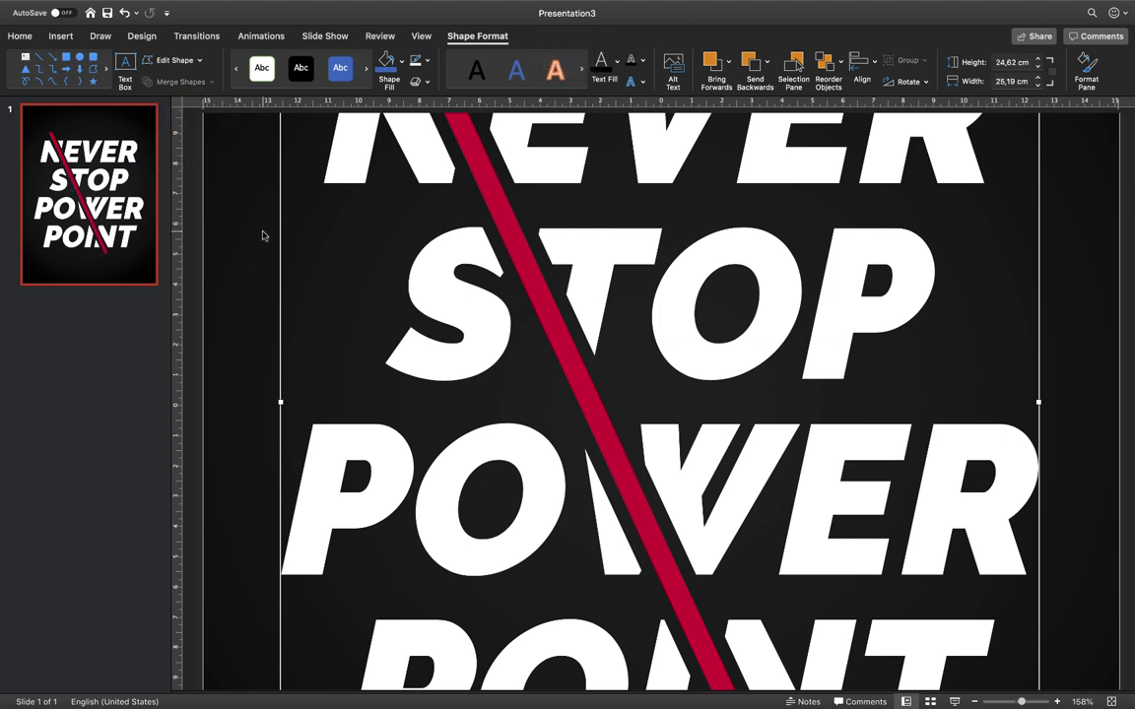
{"action": "left_click", "coordinate": [276, 243]}
{"action": "scroll", "coordinate": [922, 512], "scroll_direction": "up", "scroll_amount": 1}
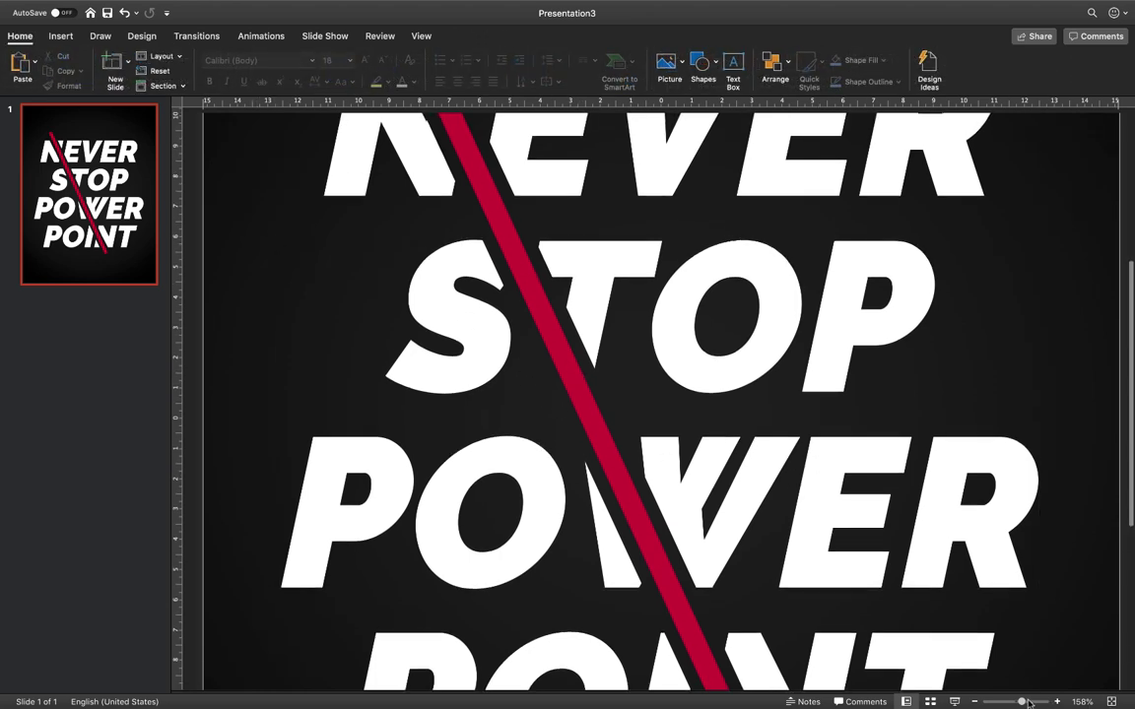
{"action": "left_click_drag", "start_coordinate": [1021, 701], "coordinate": [1011, 701]}
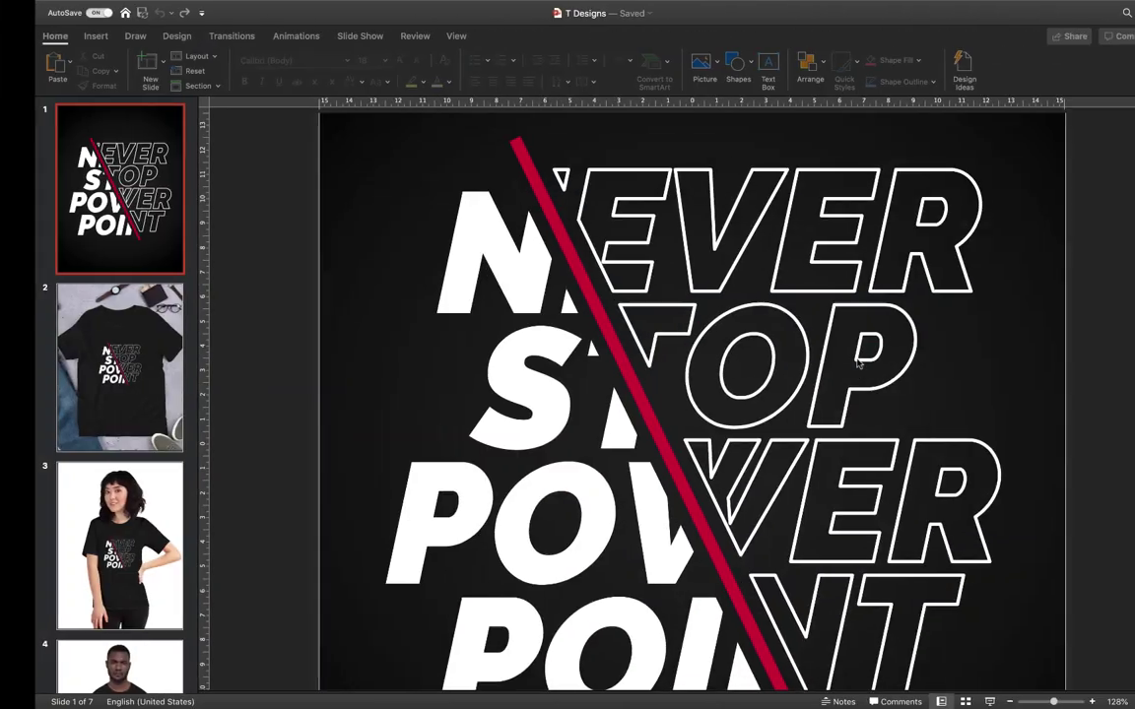
{"action": "scroll", "coordinate": [877, 355], "scroll_direction": "down", "scroll_amount": 2}
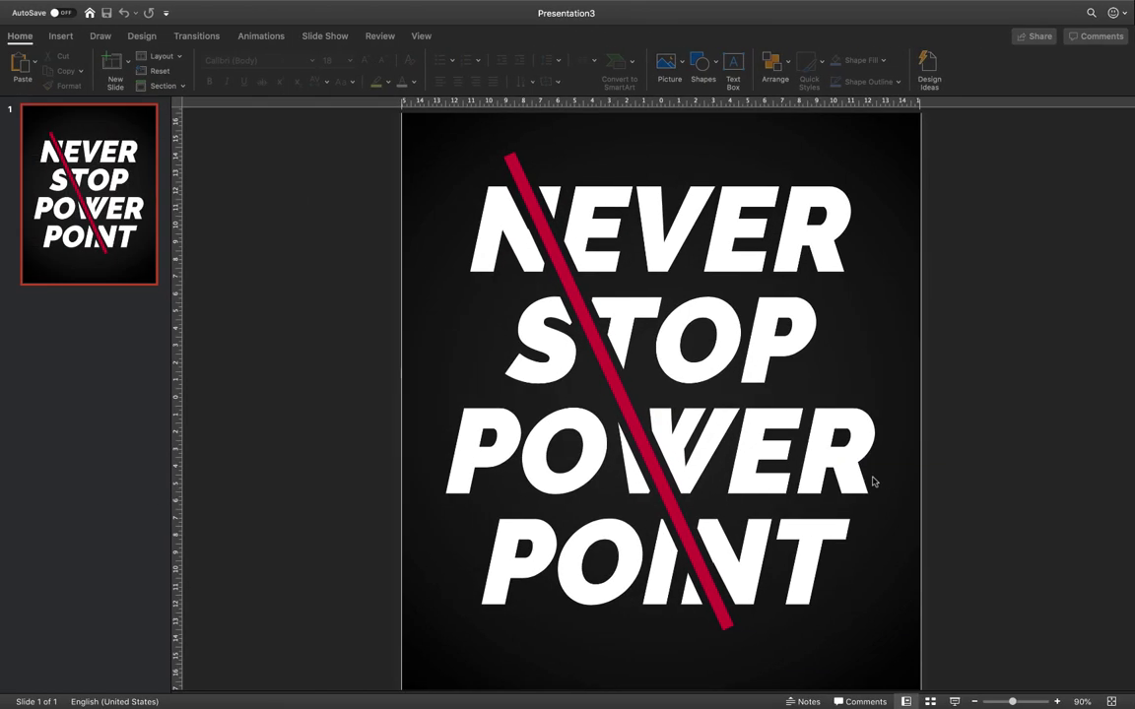
Draw a closed freeform shape about 31 cm wide and 31.5 cm high over the lettering right of the red bar, with one edge along the bar
{"action": "left_click", "coordinate": [107, 176]}
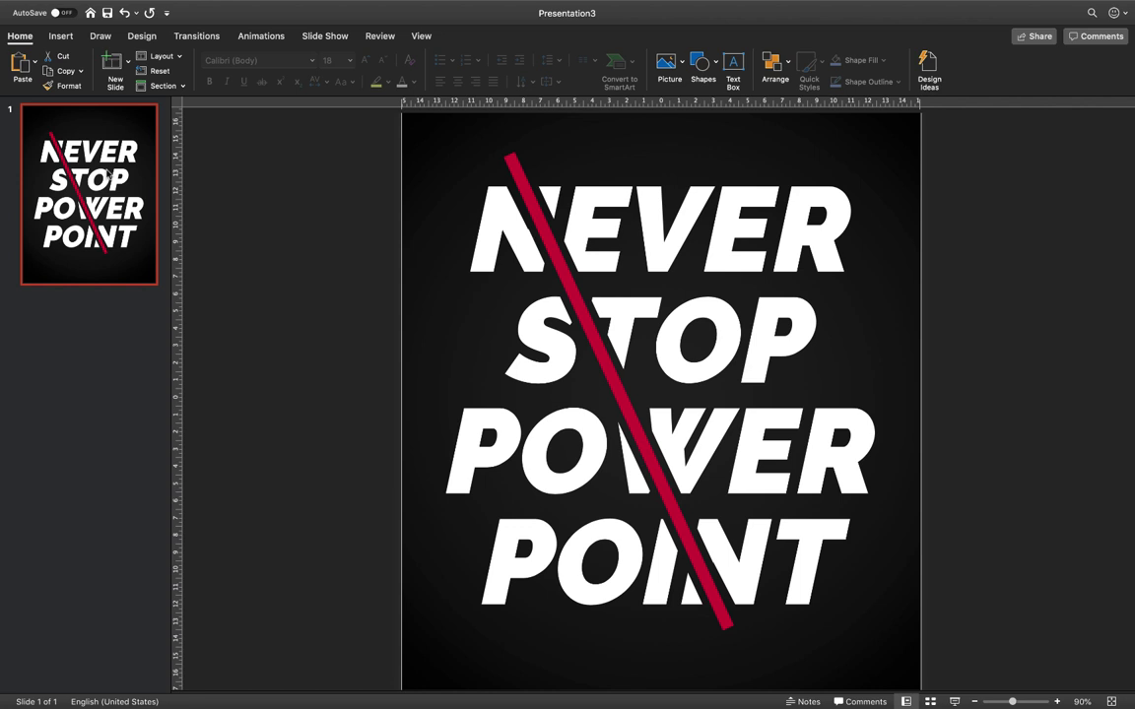
{"action": "left_click", "coordinate": [57, 37]}
{"action": "left_click", "coordinate": [291, 71]}
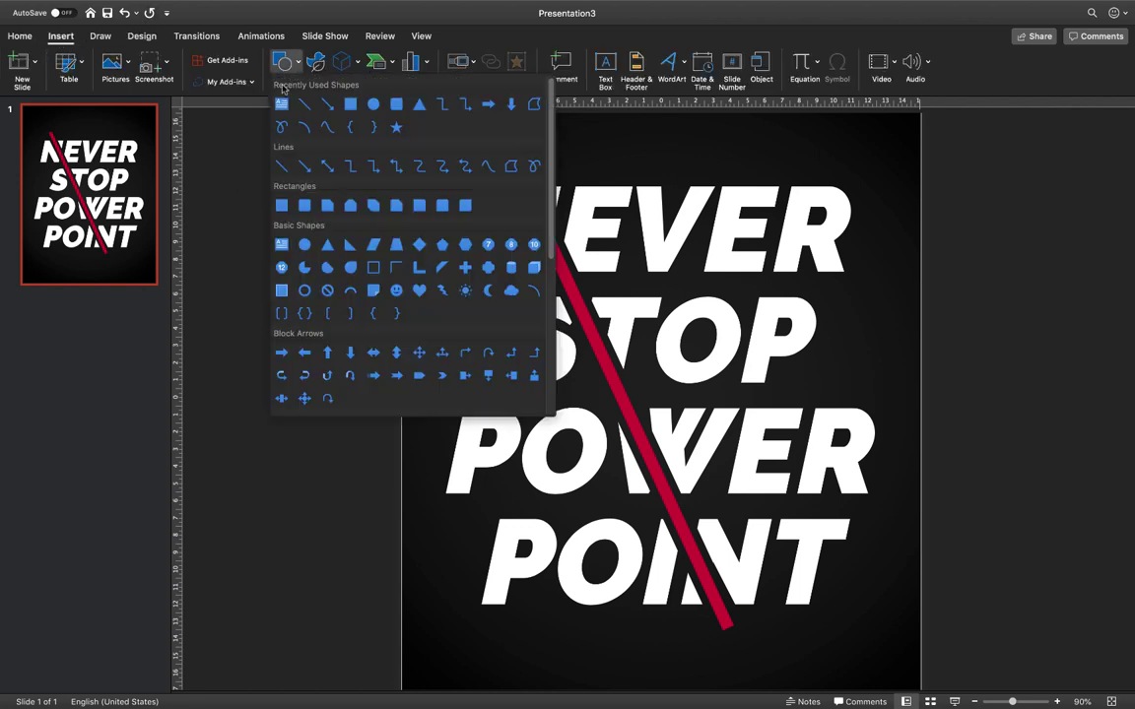
{"action": "left_click", "coordinate": [533, 104]}
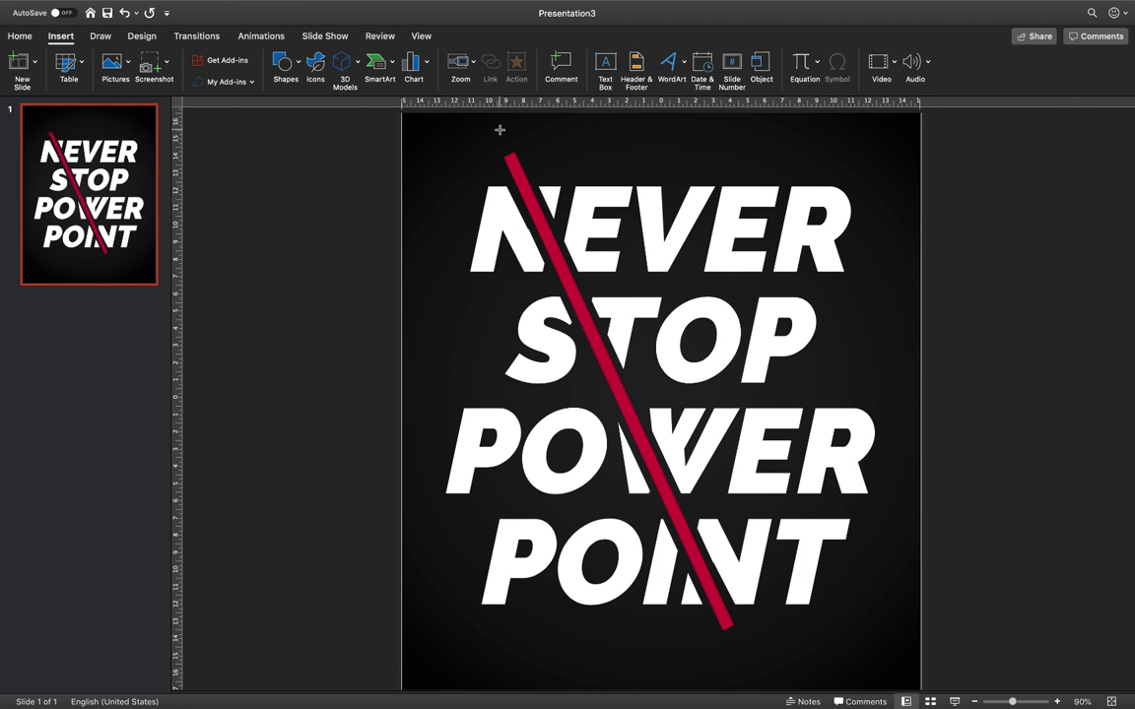
{"action": "left_click", "coordinate": [497, 124]}
{"action": "left_click", "coordinate": [498, 128]}
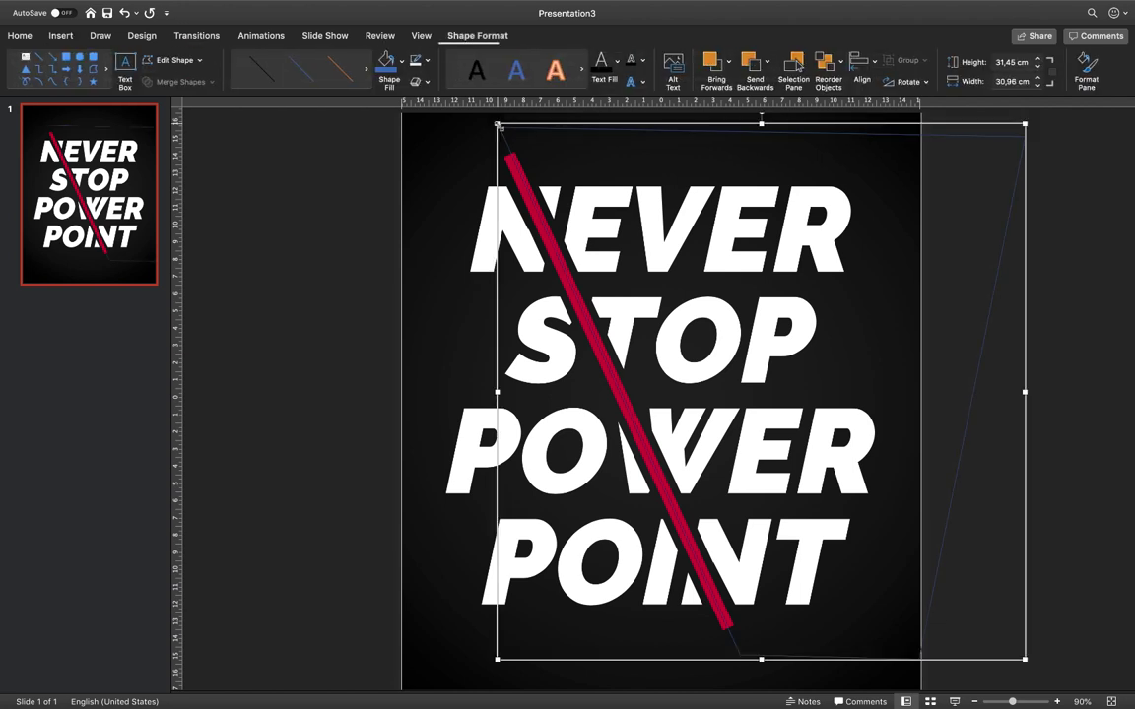
Fill the freeform shape with solid gold and set its fill transparency to 46%
{"action": "left_click", "coordinate": [400, 63]}
{"action": "left_click", "coordinate": [471, 126]}
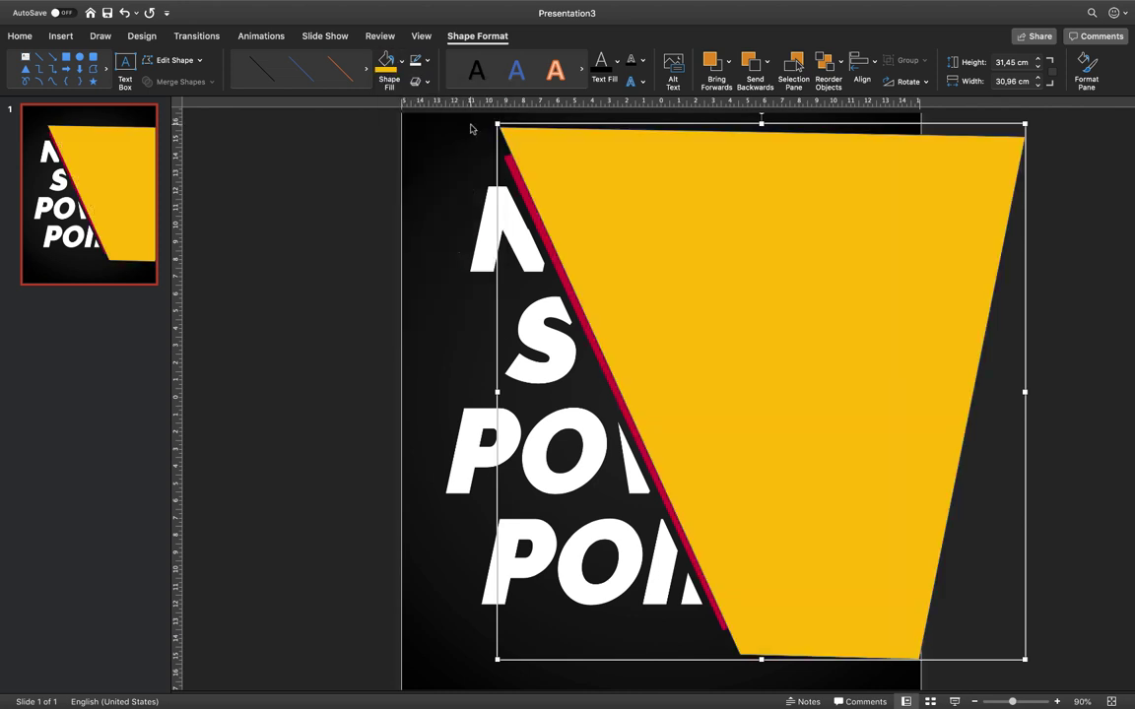
{"action": "right_click", "coordinate": [894, 194]}
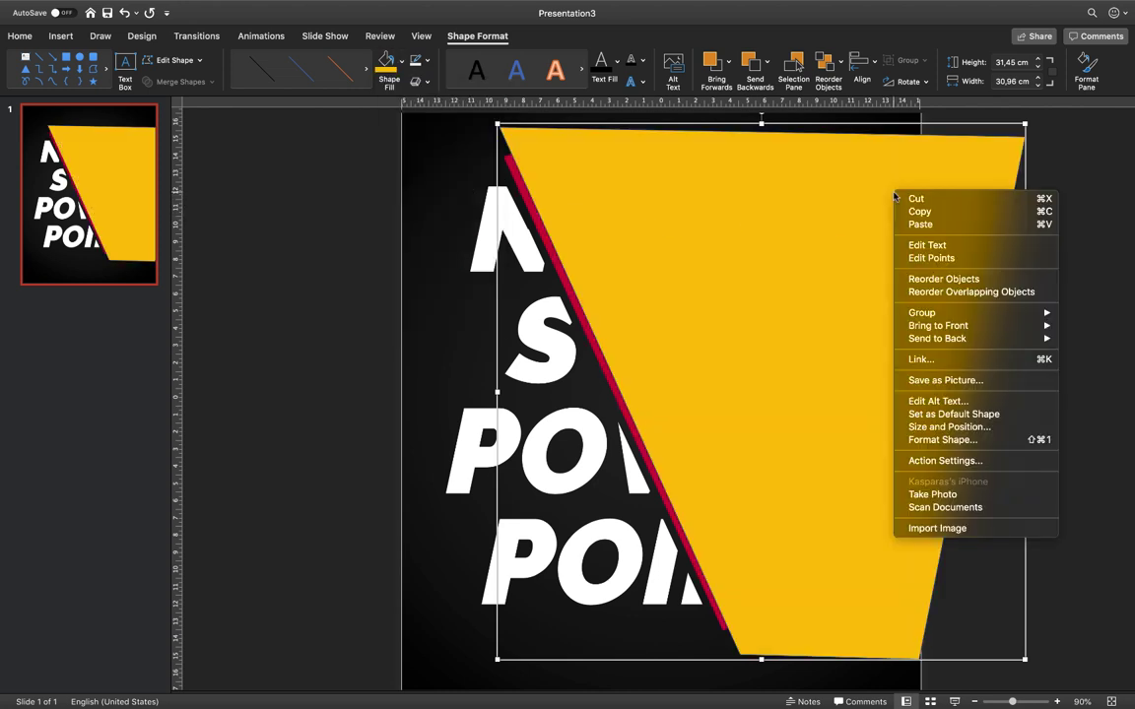
{"action": "left_click", "coordinate": [945, 440]}
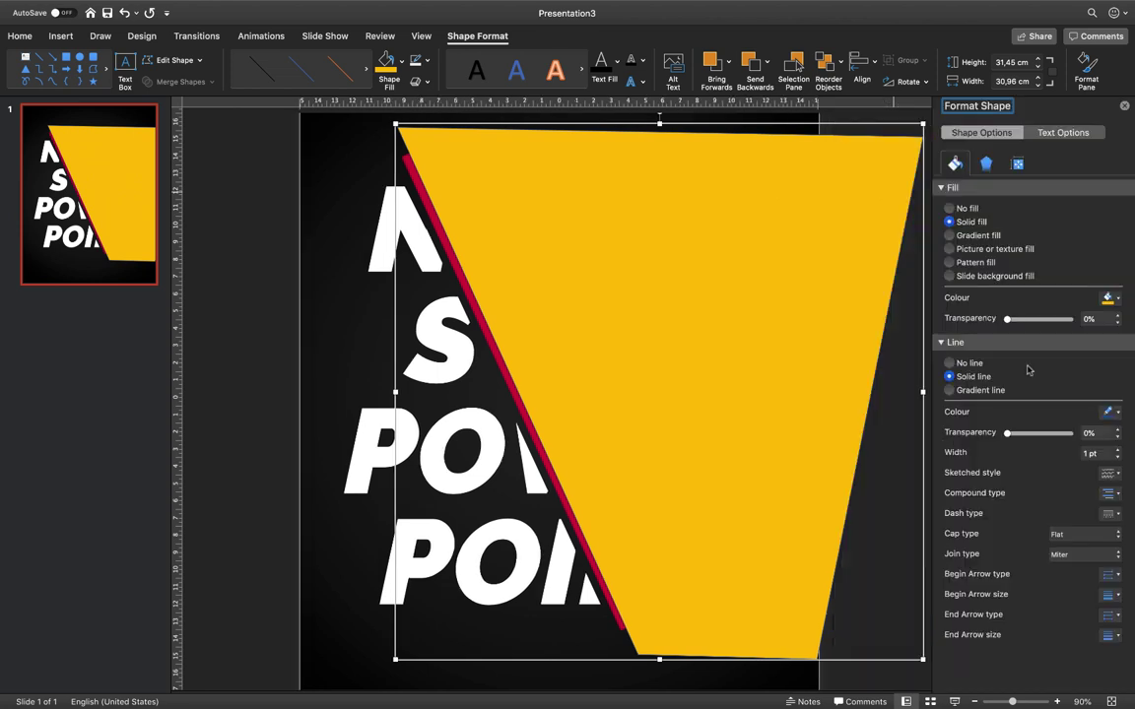
{"action": "left_click_drag", "start_coordinate": [1007, 319], "coordinate": [1036, 319]}
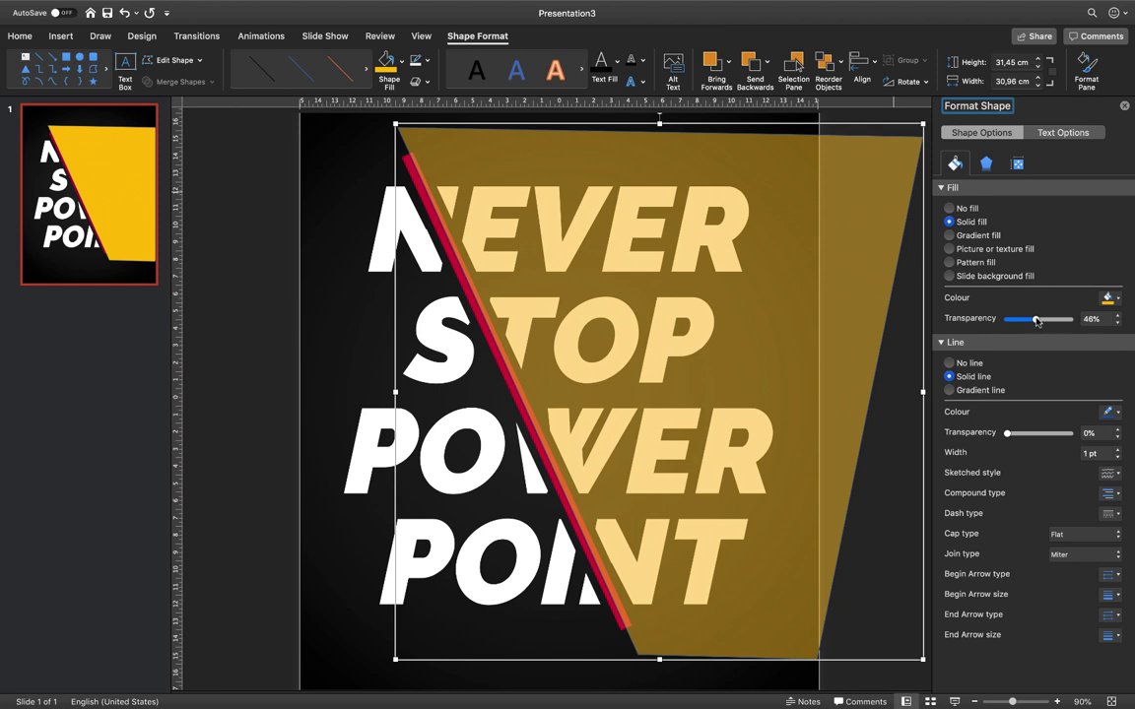
{"action": "left_click", "coordinate": [1123, 103]}
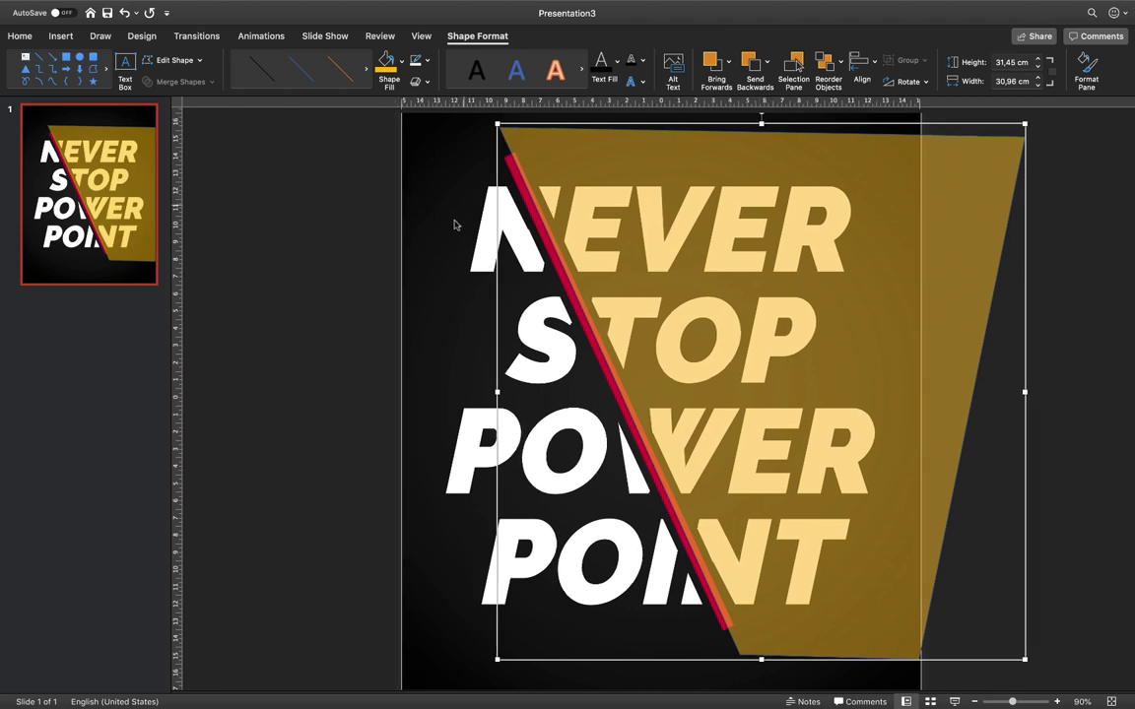
{"action": "left_click", "coordinate": [355, 218]}
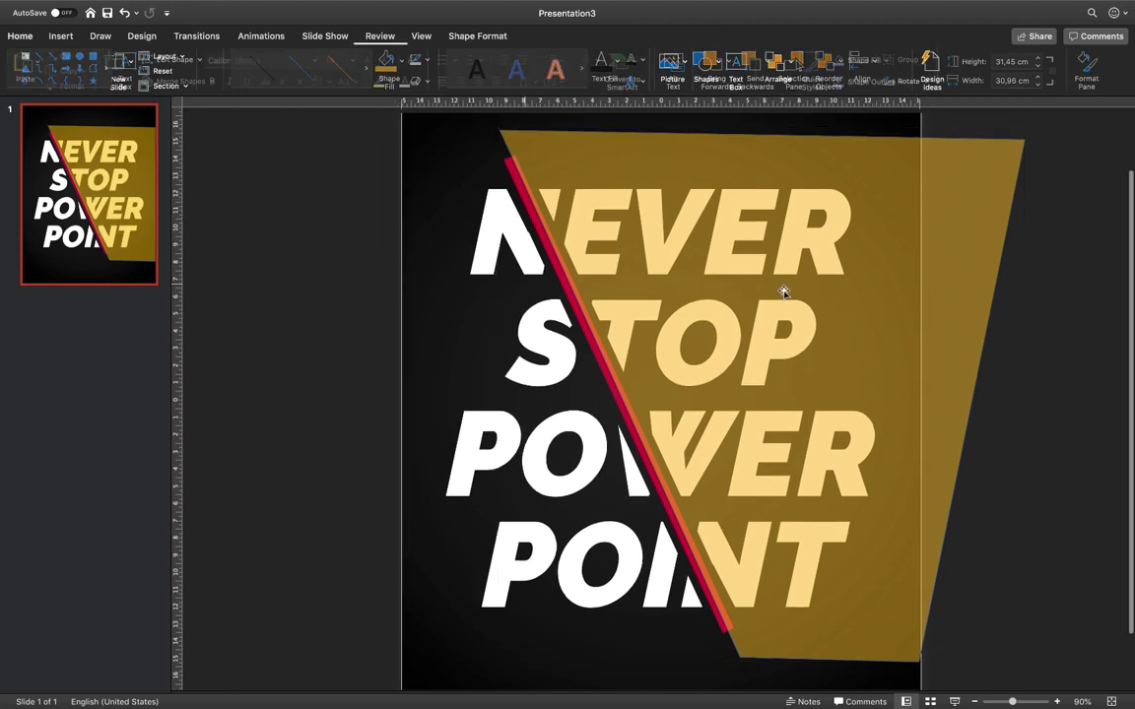
Duplicate the slide and return to the first copy
{"action": "left_click", "coordinate": [100, 193]}
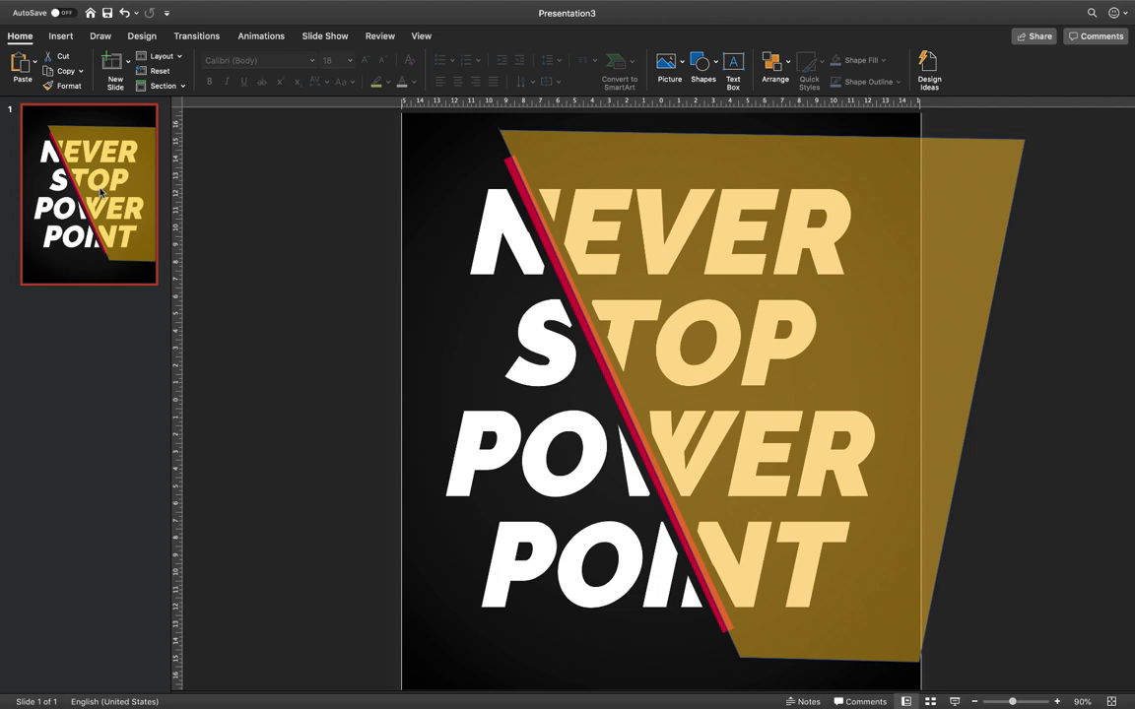
{"action": "key", "text": "super+d"}
{"action": "key", "text": "Up"}
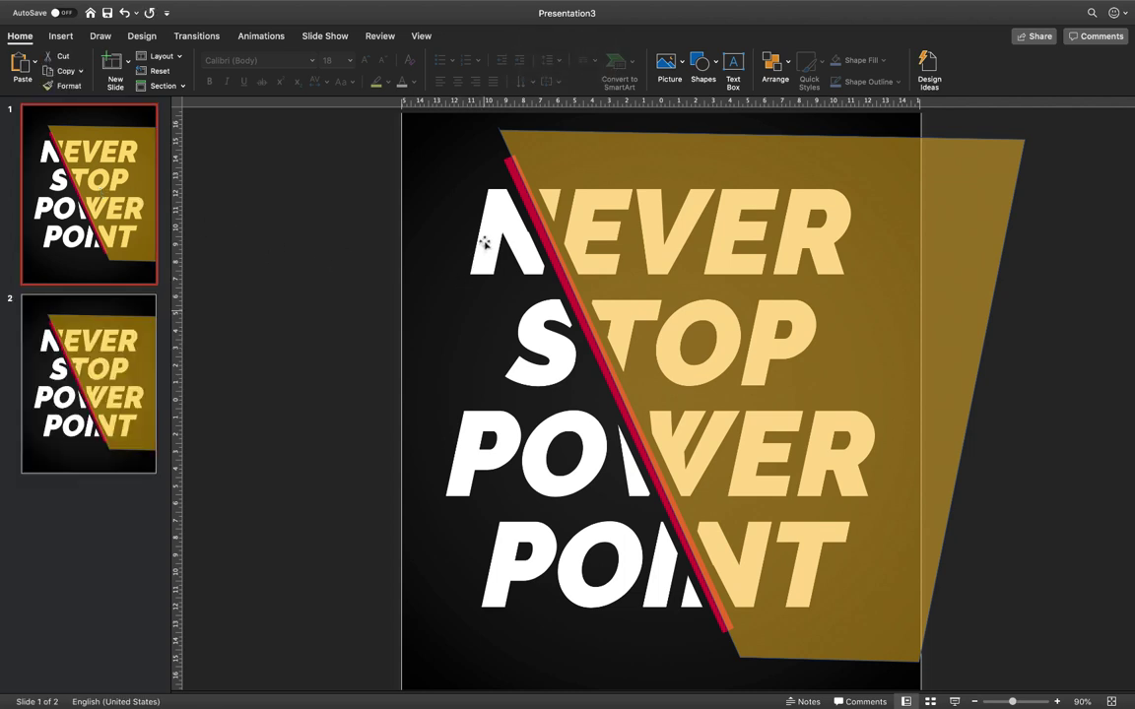
Subtract the gold freeform shape from the white lettering on slide 1, keeping only the part left of the red bar
{"action": "left_click", "coordinate": [484, 242]}
{"action": "left_click", "coordinate": [489, 230]}
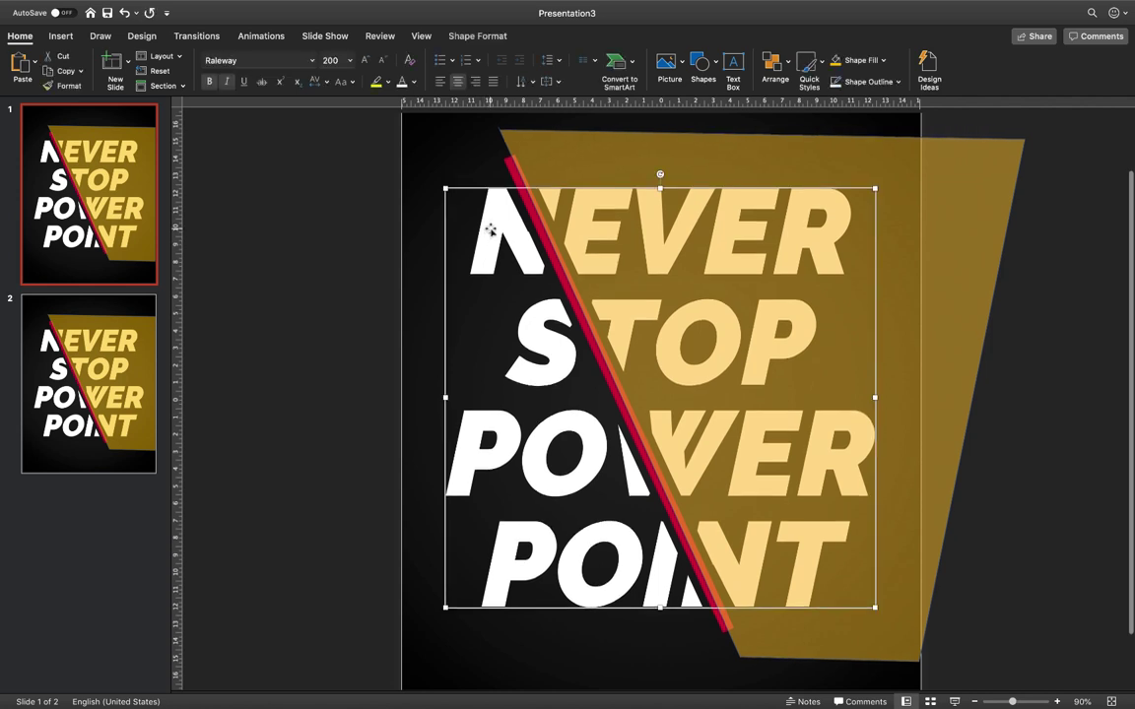
{"action": "left_click", "coordinate": [969, 173], "text": "shift"}
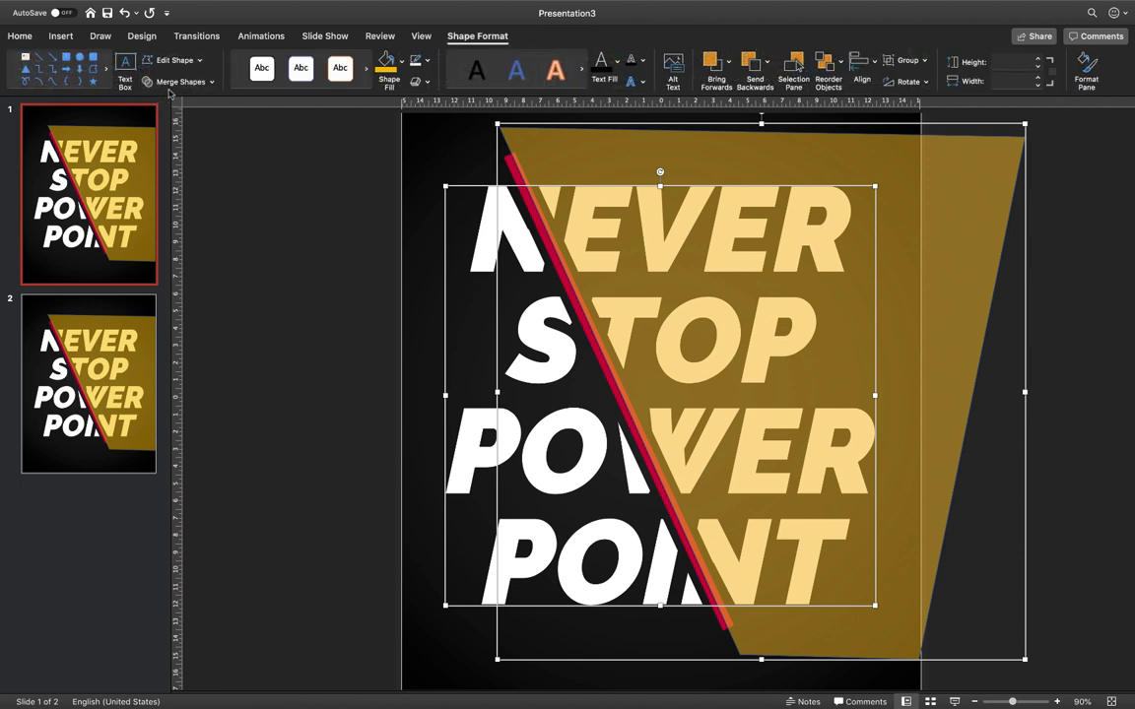
{"action": "left_click", "coordinate": [178, 82]}
{"action": "left_click", "coordinate": [192, 165]}
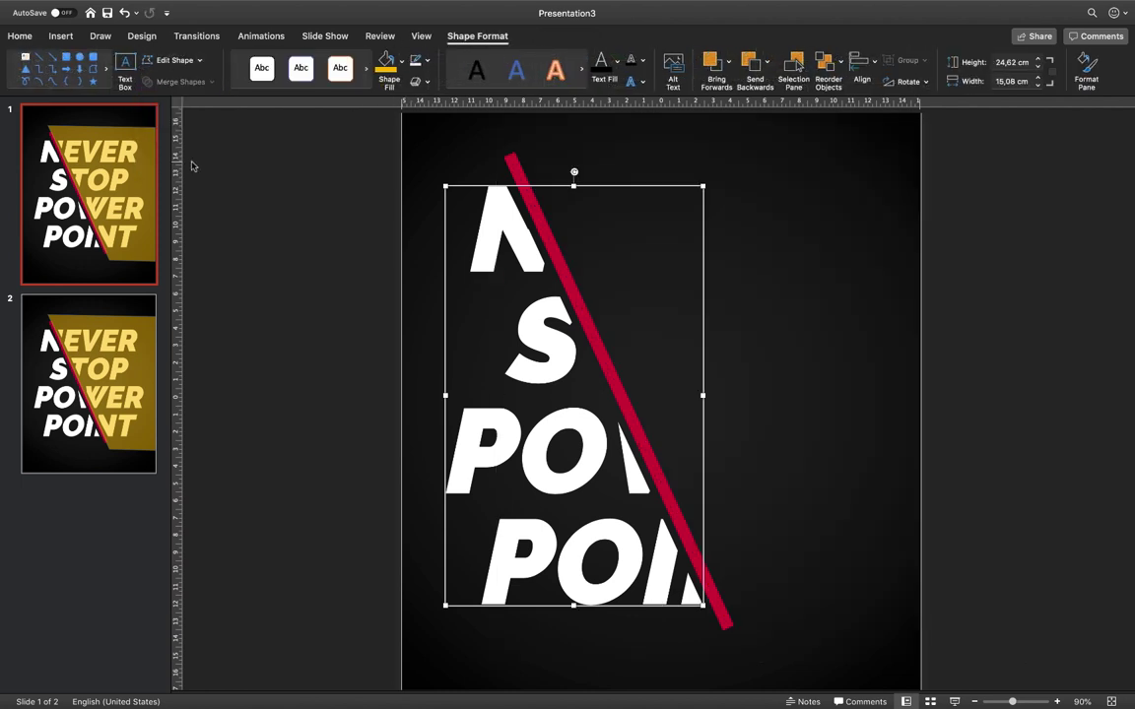
{"action": "left_click", "coordinate": [301, 195]}
Intersect the white lettering with the gold freeform shape on slide 2, keeping only the part right of the red bar
{"action": "left_click", "coordinate": [67, 421]}
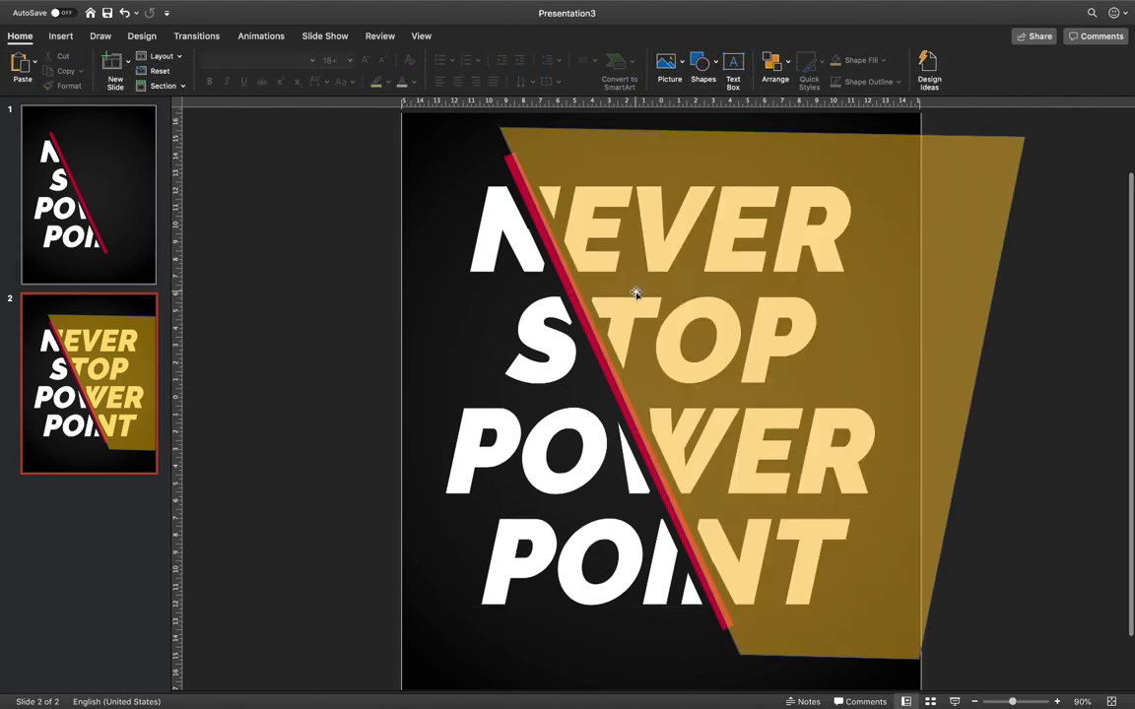
{"action": "left_click", "coordinate": [528, 372]}
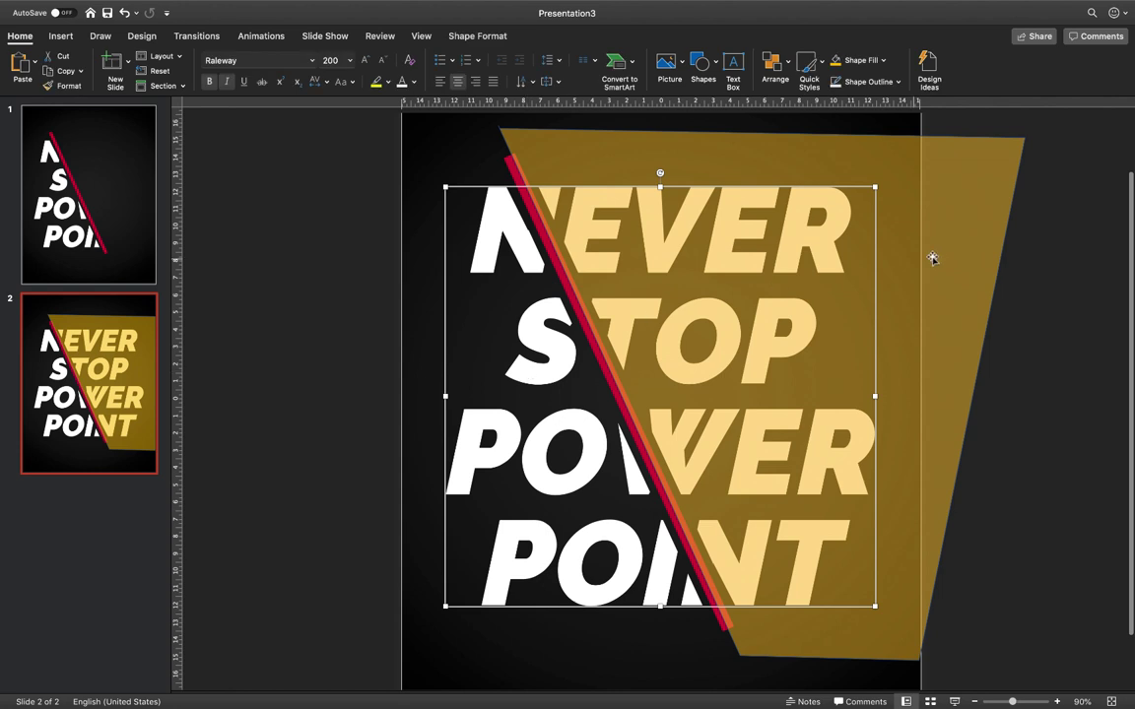
{"action": "left_click", "coordinate": [975, 180], "text": "shift"}
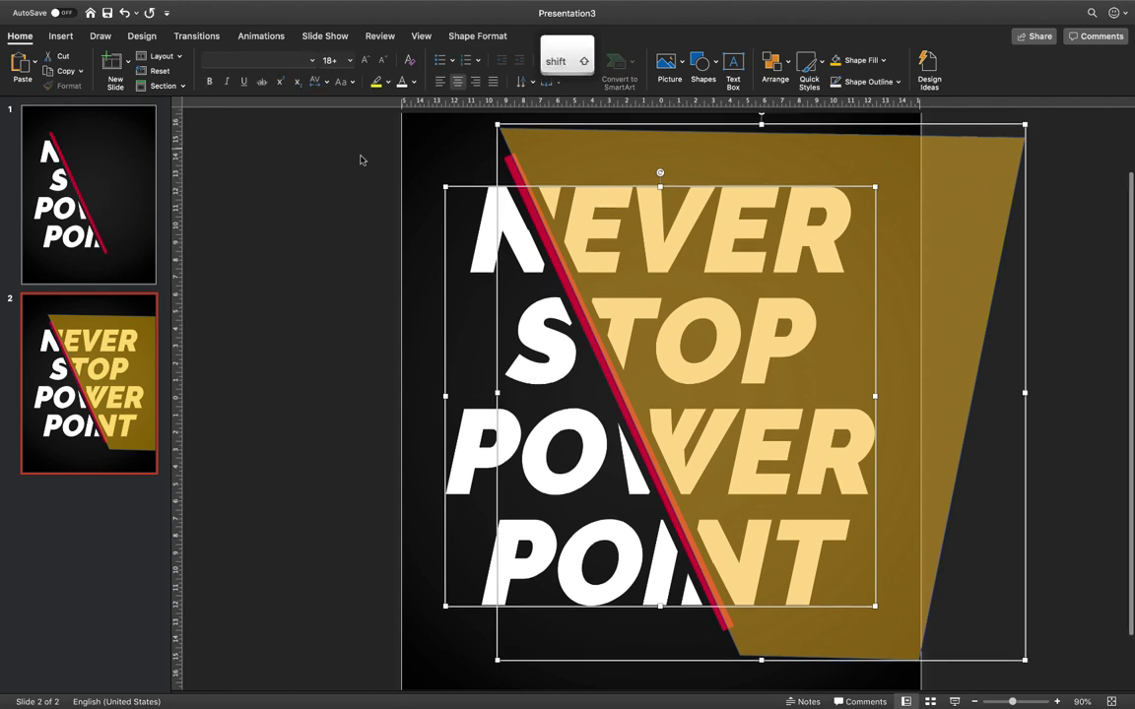
{"action": "left_click", "coordinate": [488, 38]}
{"action": "left_click", "coordinate": [179, 81]}
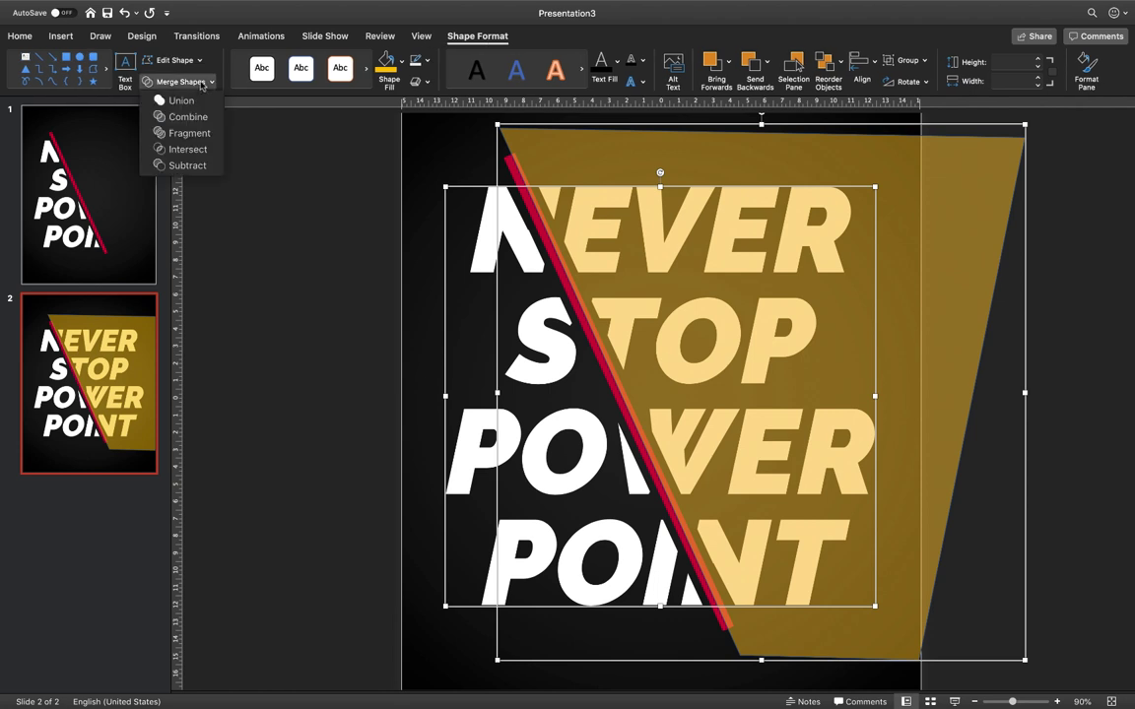
{"action": "left_click", "coordinate": [187, 149]}
{"action": "left_click", "coordinate": [285, 197]}
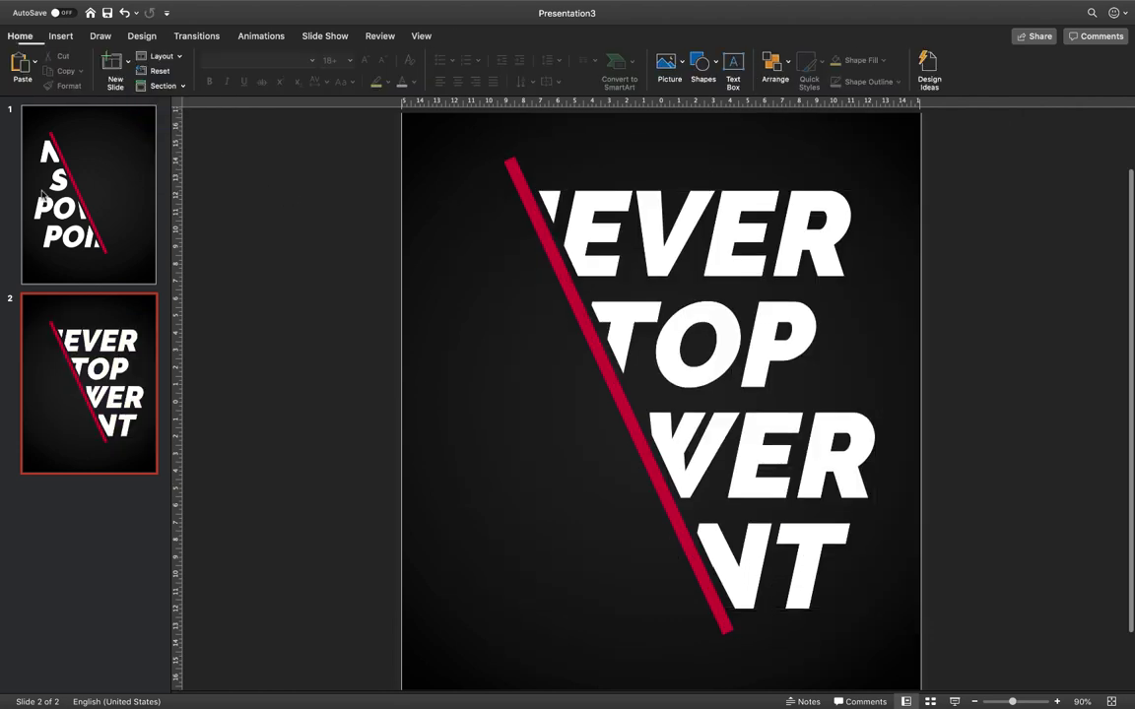
Copy the right half of the lettering from slide 2 onto slide 1 and delete slide 2
{"action": "key", "text": "Page_Up"}
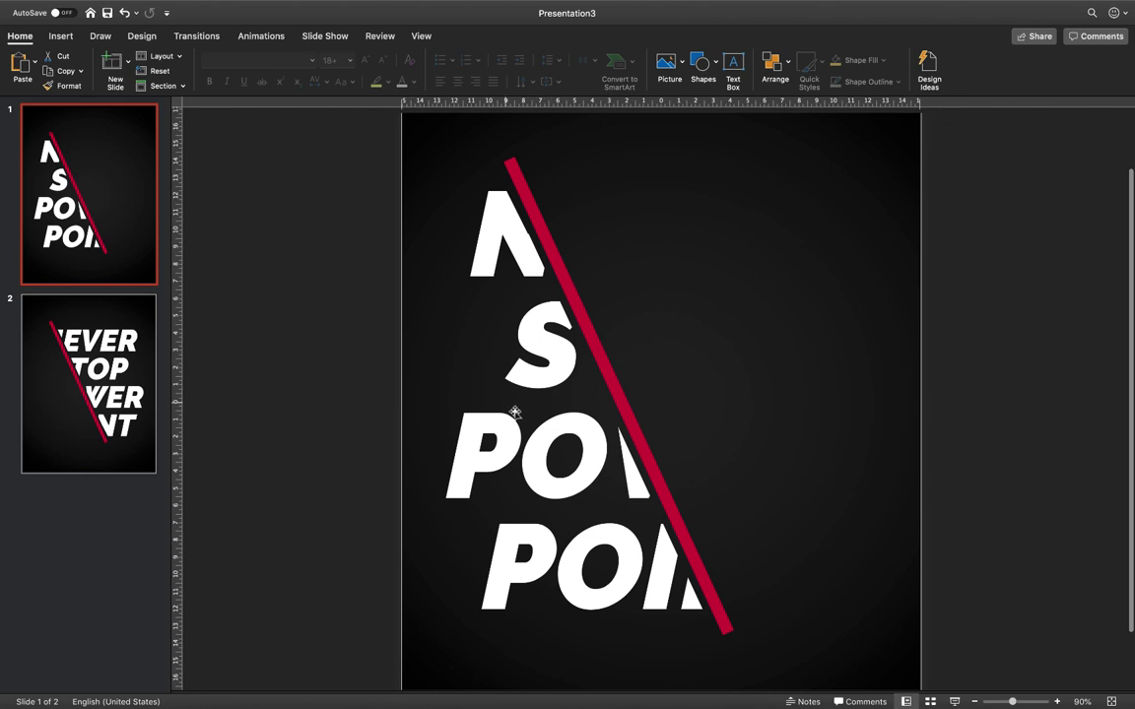
{"action": "left_click", "coordinate": [134, 335]}
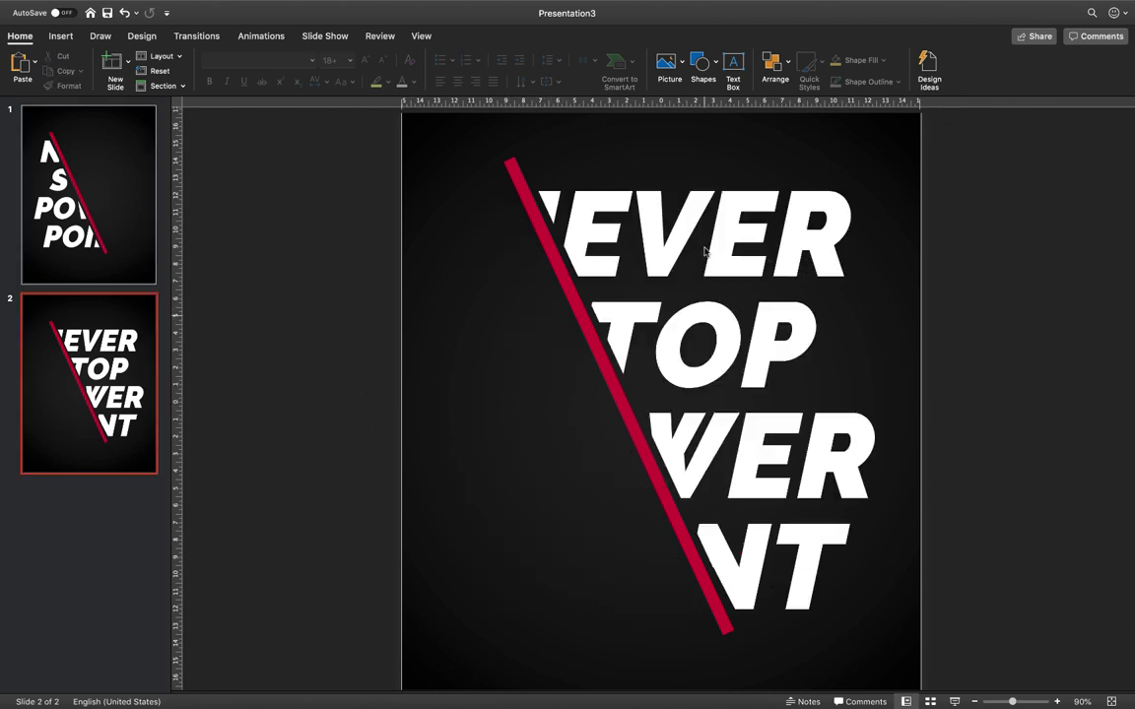
{"action": "left_click", "coordinate": [643, 206]}
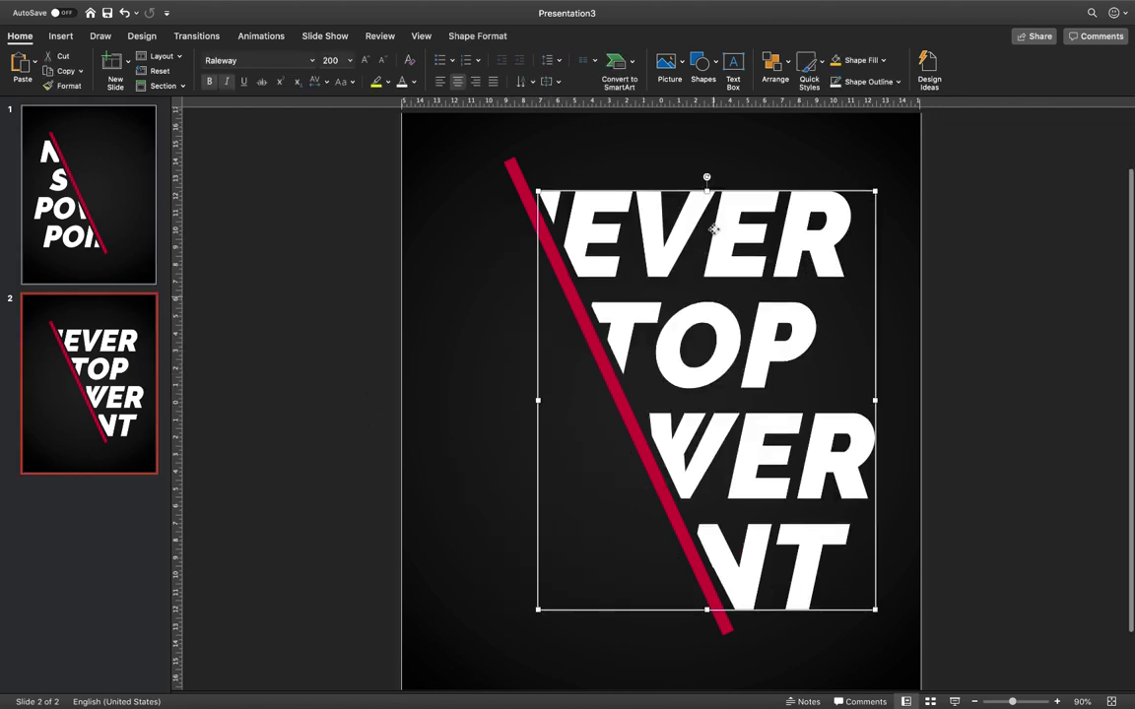
{"action": "key", "text": "super+c"}
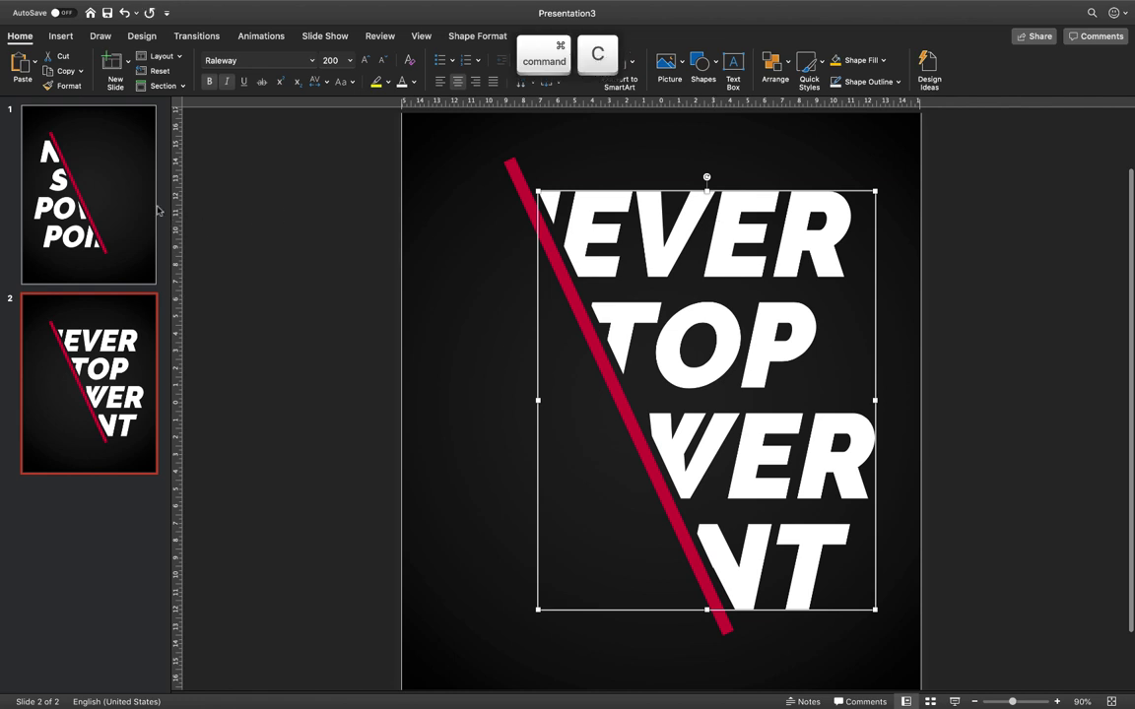
{"action": "left_click", "coordinate": [138, 222]}
{"action": "key", "text": "super+v"}
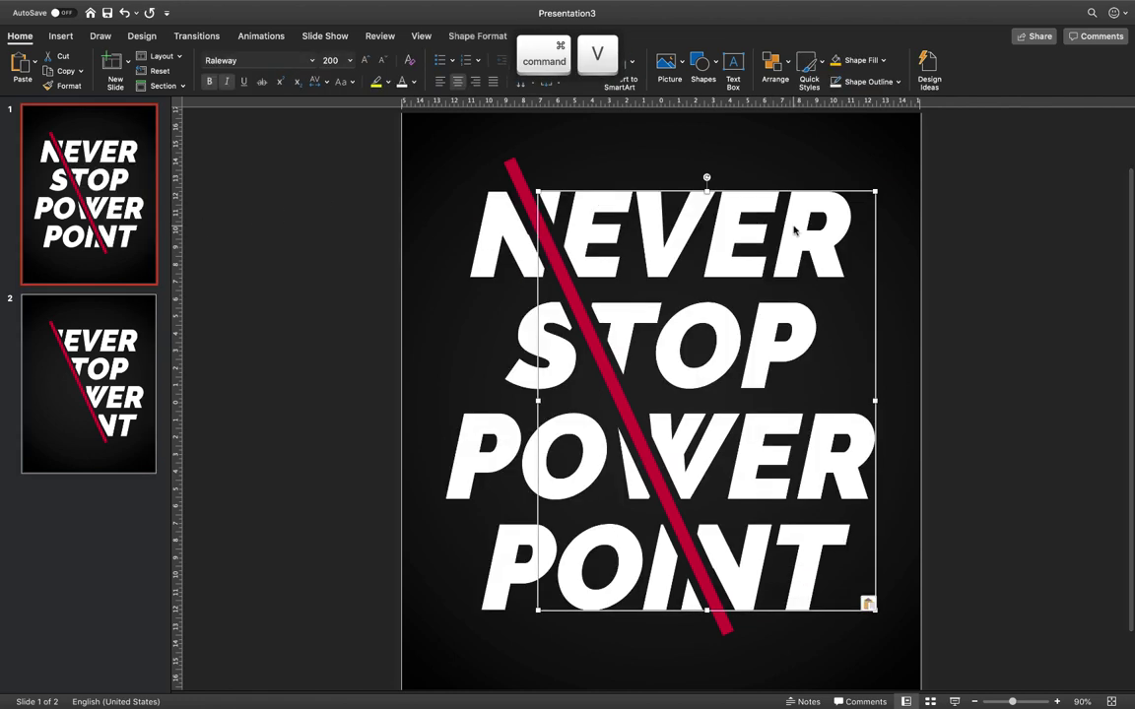
{"action": "left_click", "coordinate": [153, 365]}
{"action": "key", "text": "Delete"}
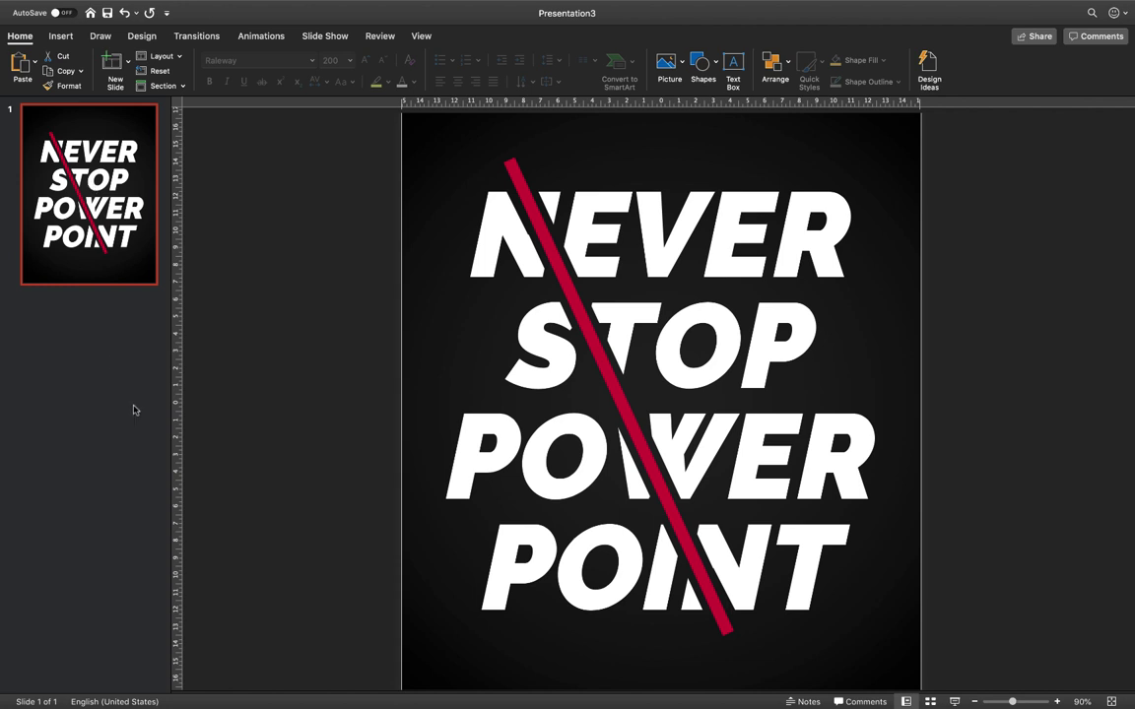
Remove the fill from the right half of the lettering and give it a white outline
{"action": "left_click", "coordinate": [635, 216]}
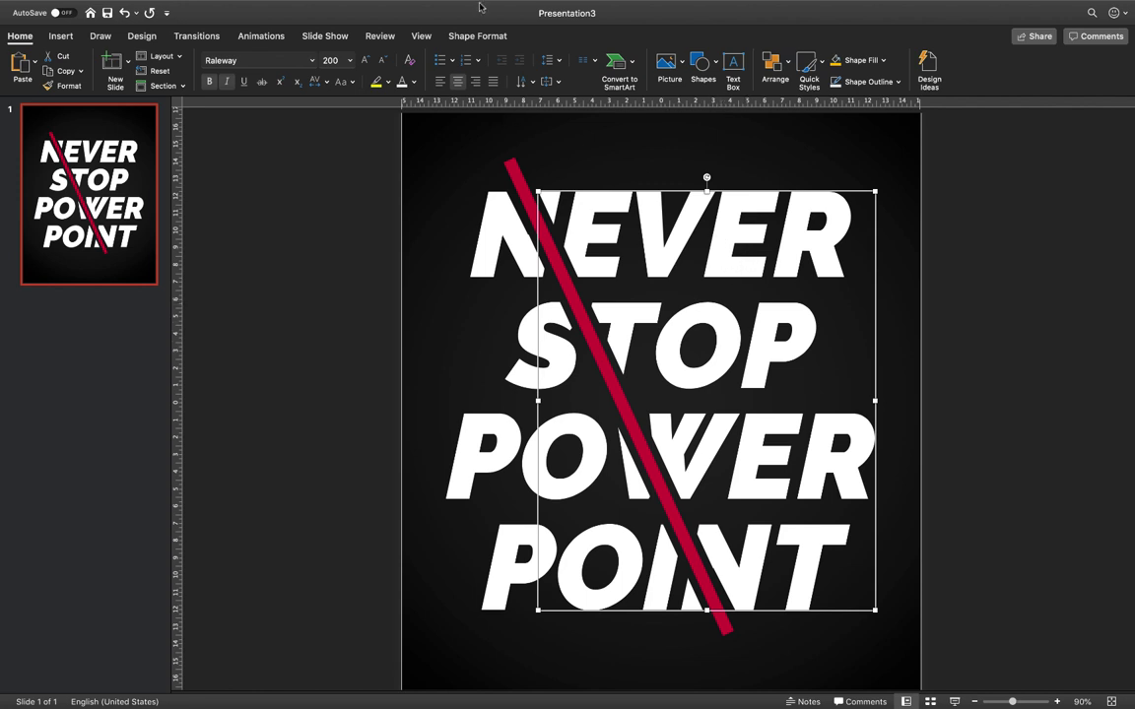
{"action": "left_click", "coordinate": [479, 36]}
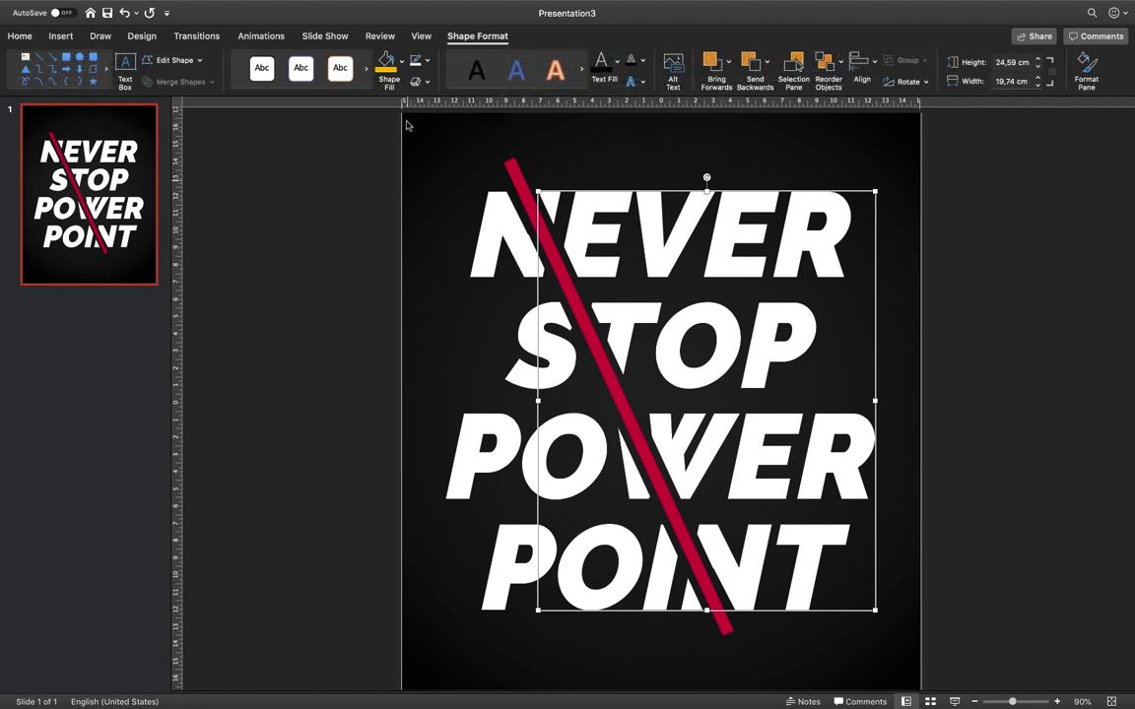
{"action": "left_click", "coordinate": [402, 65]}
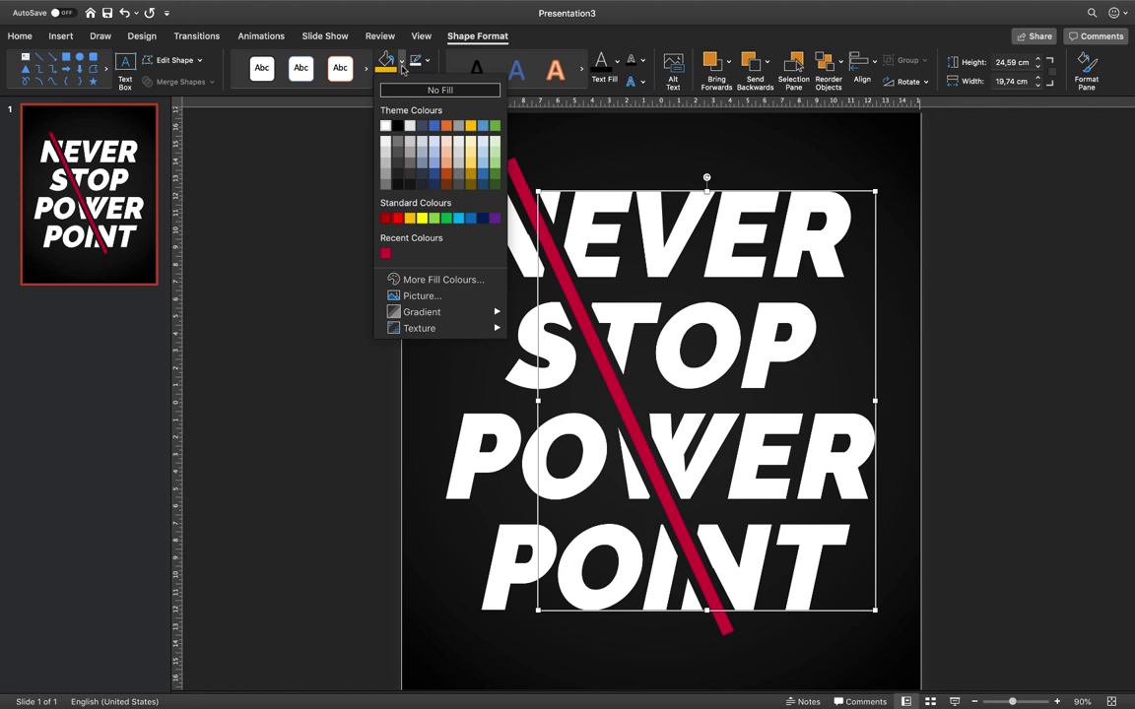
{"action": "left_click", "coordinate": [437, 91]}
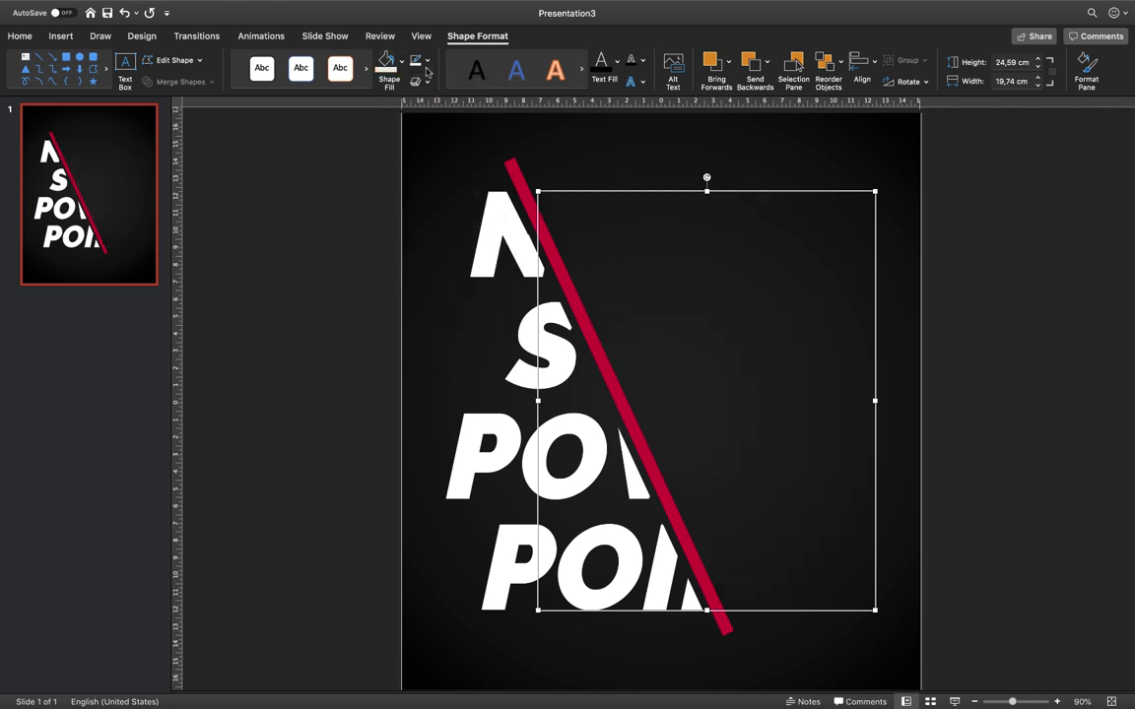
{"action": "left_click", "coordinate": [427, 65]}
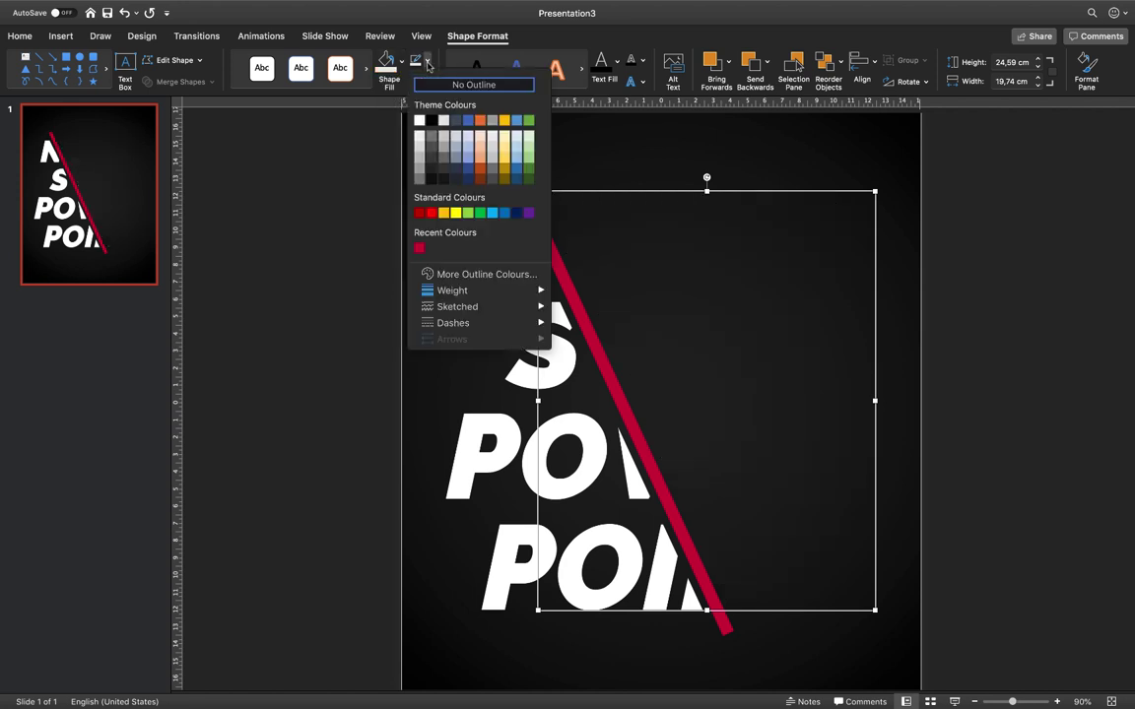
{"action": "left_click", "coordinate": [419, 121]}
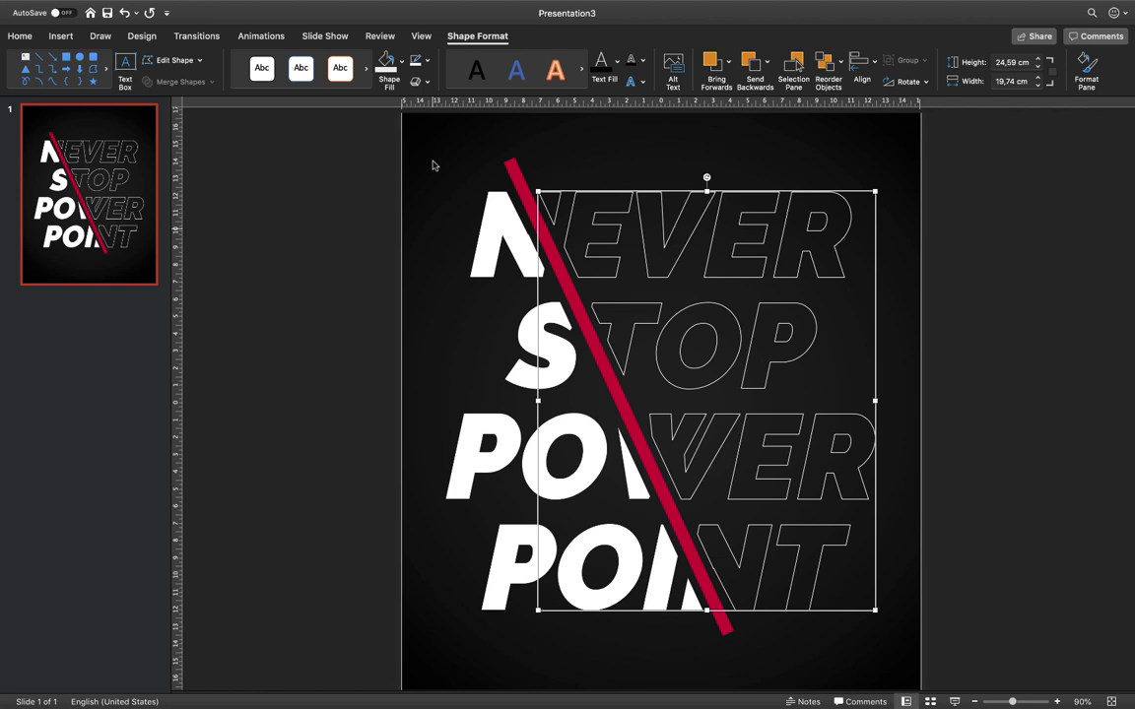
Set the outline weight of the lettering's right half to 3 pt
{"action": "left_click", "coordinate": [427, 61]}
{"action": "mouse_move", "coordinate": [502, 292]}
{"action": "left_click", "coordinate": [576, 341]}
{"action": "left_click", "coordinate": [428, 61]}
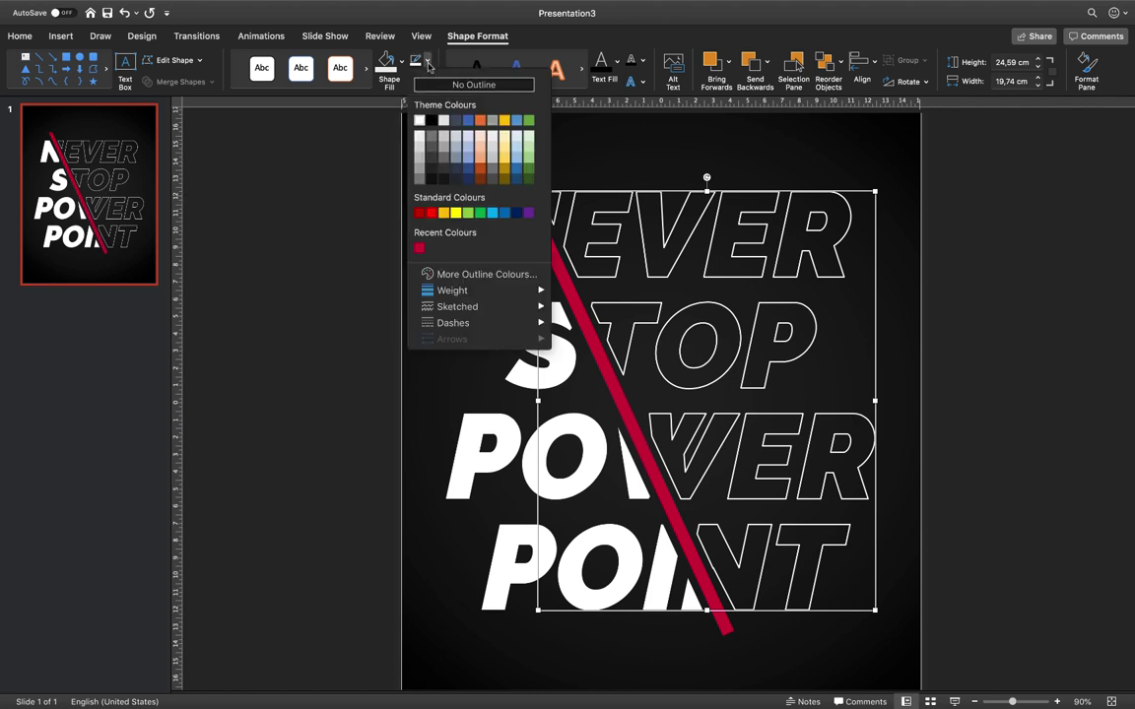
{"action": "mouse_move", "coordinate": [502, 289]}
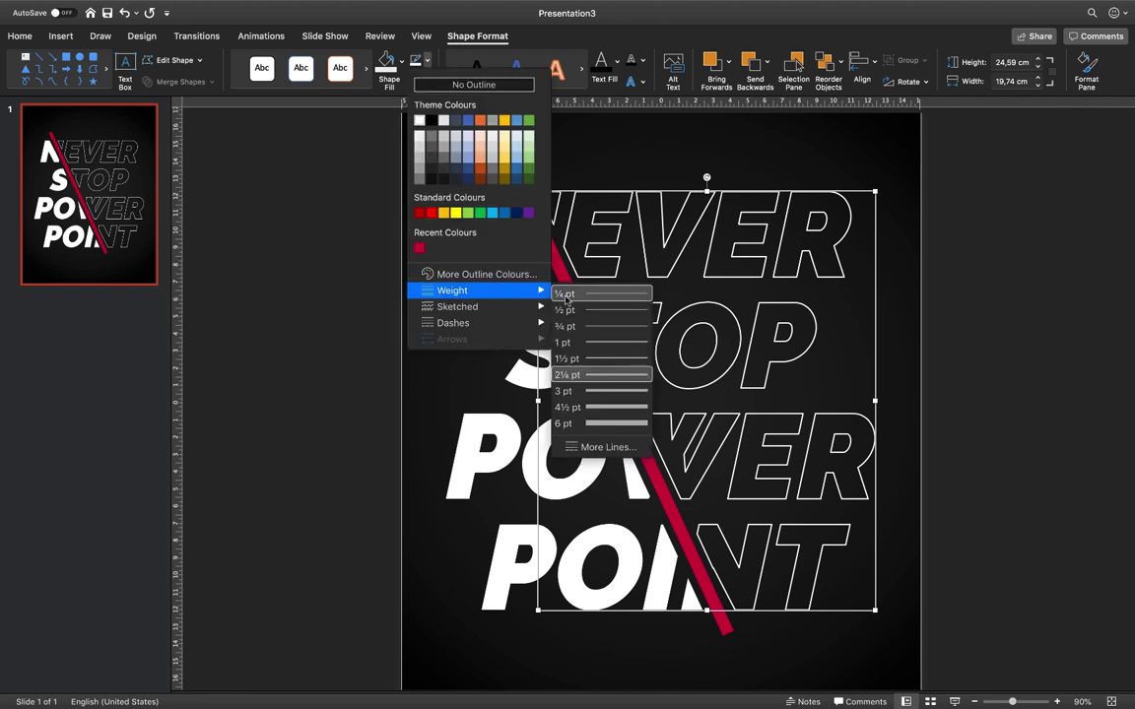
{"action": "left_click", "coordinate": [596, 392]}
{"action": "left_click", "coordinate": [1005, 240]}
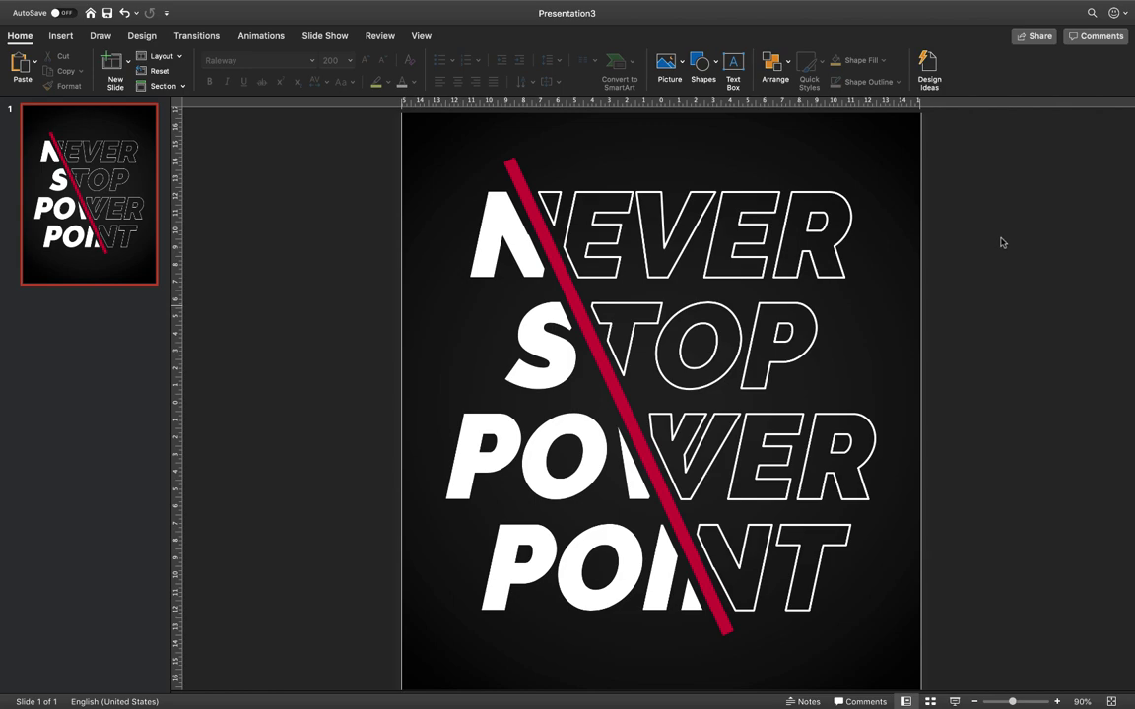
Compare the slide with the finished Never Stop PowerPoint artwork in the T Designs presentation
{"action": "key", "text": "ctrl+Left"}
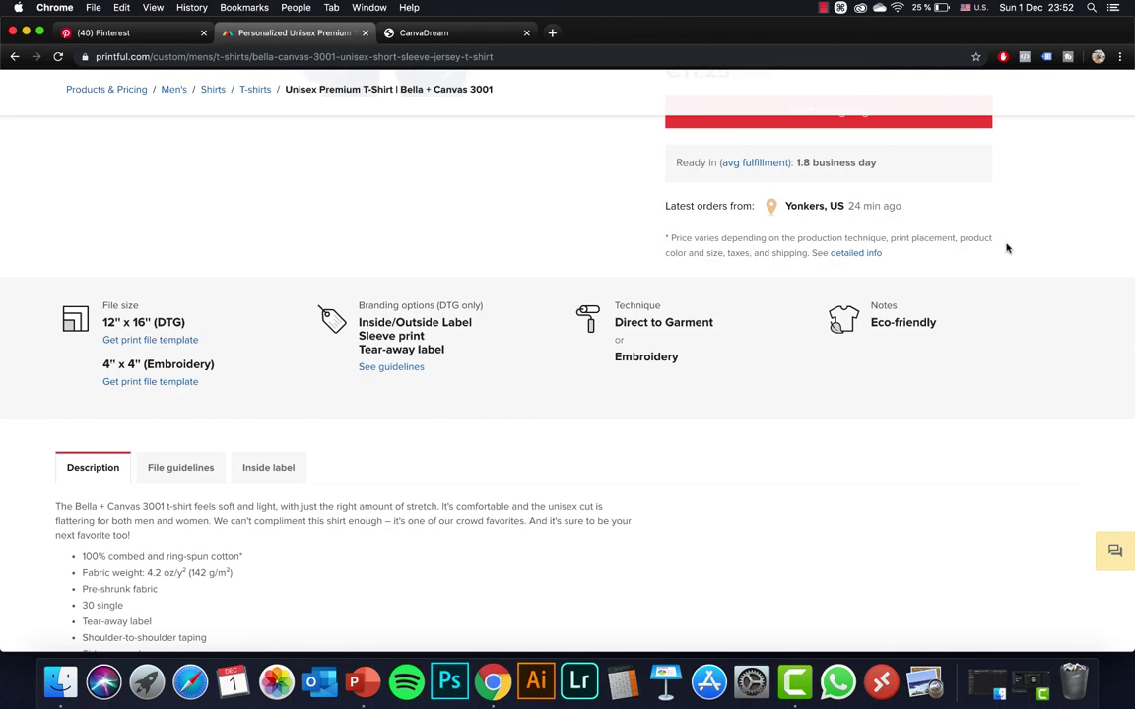
{"action": "key", "text": "ctrl+Right"}
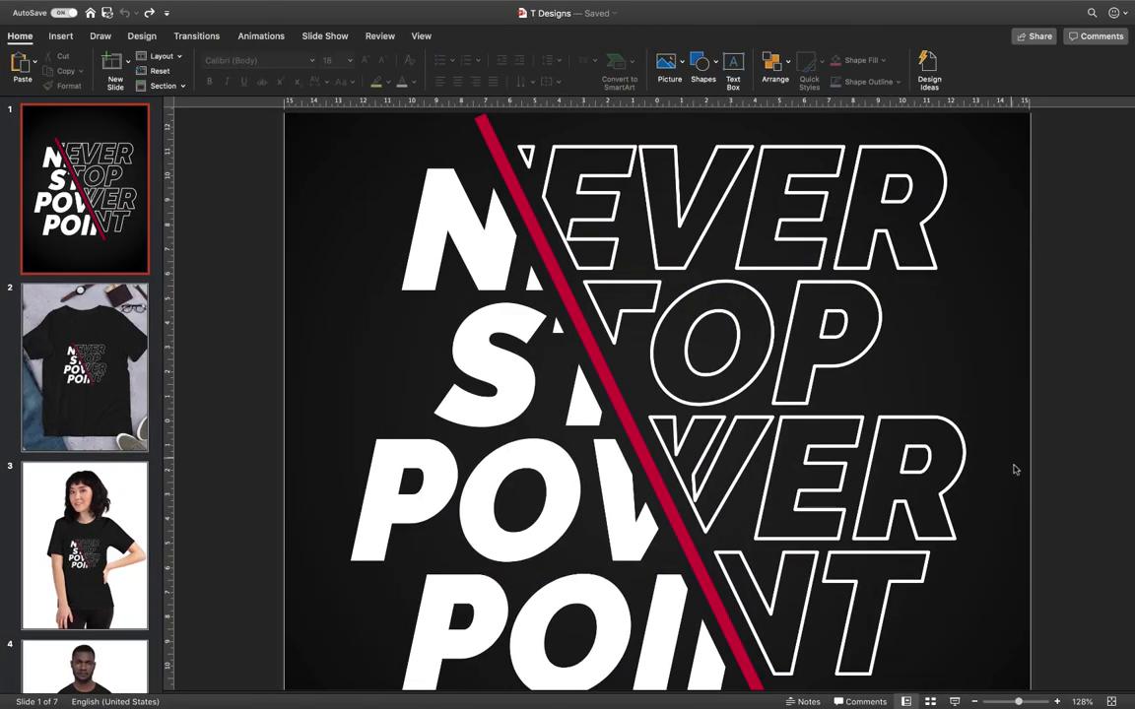
{"action": "left_click", "coordinate": [1111, 702]}
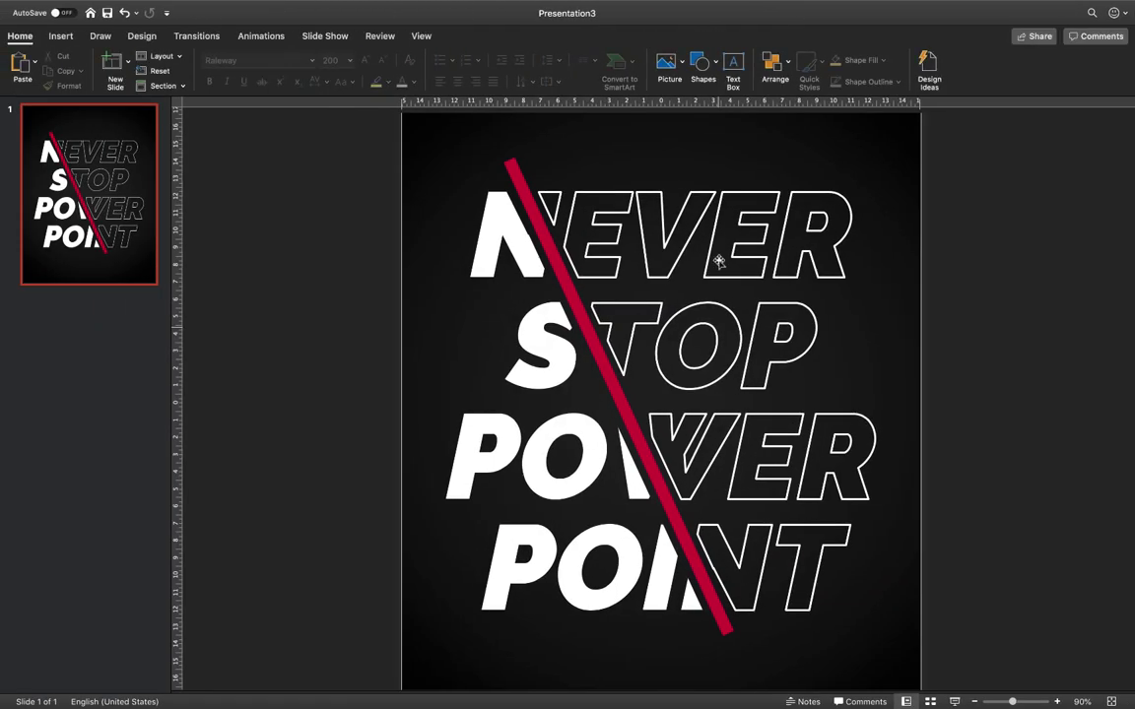
Move the outlined right half of the lettering slightly upward so its lines are offset from the solid left half
{"action": "left_click", "coordinate": [719, 261]}
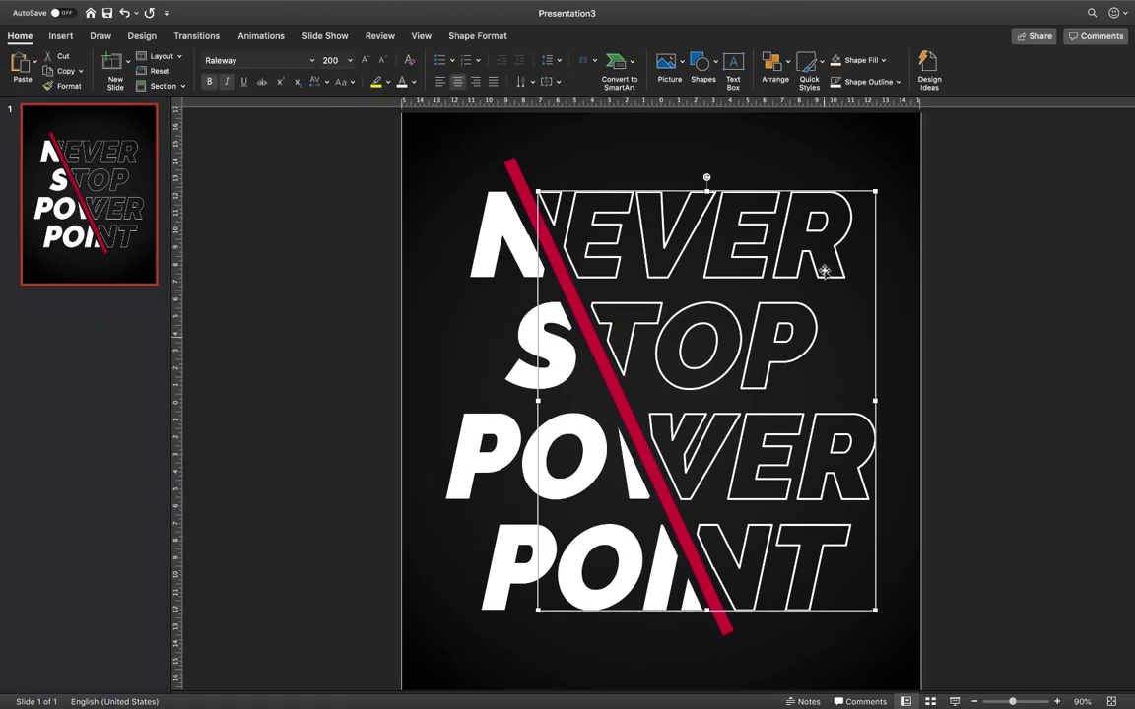
{"action": "left_click_drag", "start_coordinate": [823, 271], "coordinate": [817, 261]}
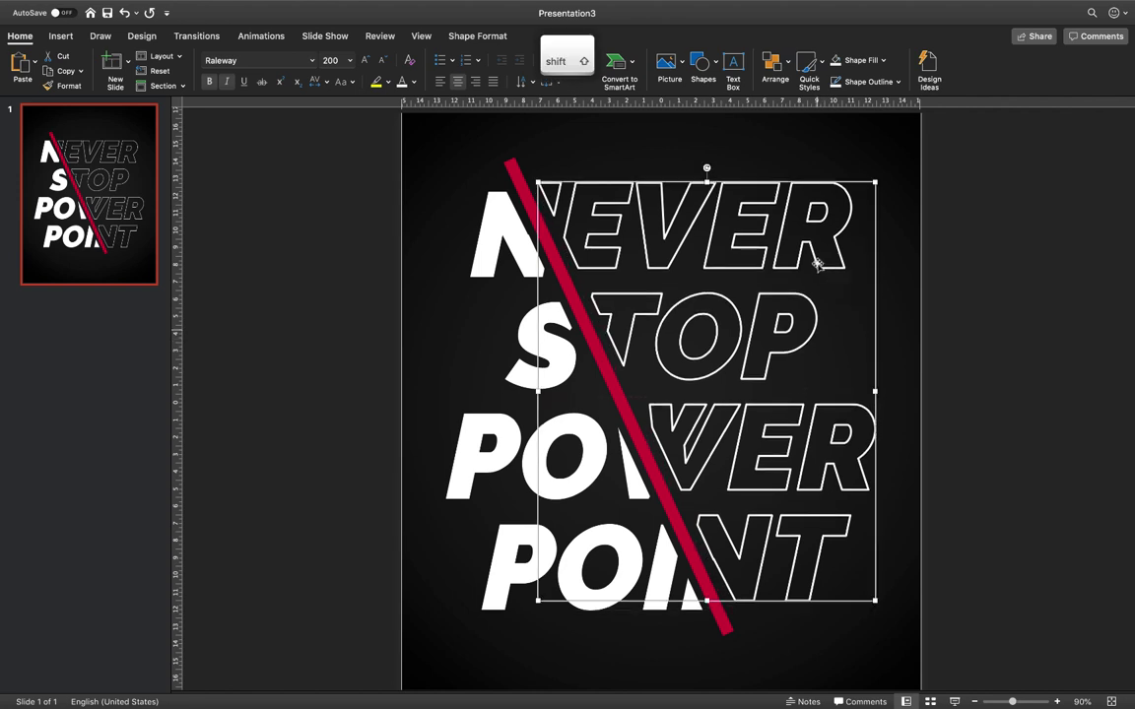
{"action": "left_click", "coordinate": [455, 225]}
{"action": "mouse_move", "coordinate": [505, 241]}
{"action": "left_mouse_down"}
{"action": "mouse_move", "coordinate": [519, 253]}
{"action": "mouse_move", "coordinate": [498, 233]}
{"action": "left_mouse_up"}
{"action": "left_click_drag", "start_coordinate": [732, 206], "coordinate": [730, 203]}
{"action": "left_click", "coordinate": [972, 222]}
{"action": "scroll", "coordinate": [936, 276], "scroll_direction": "down", "scroll_amount": 3}
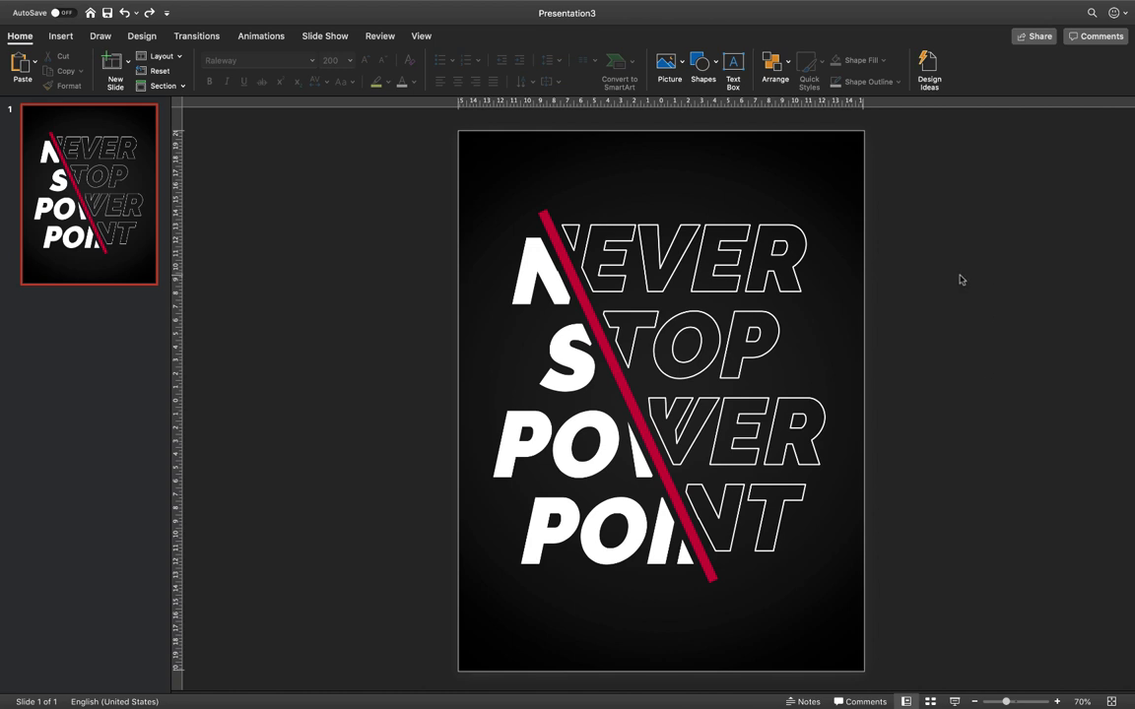
Group the solid lettering, the outlined lettering and the red diagonal bar into one object
{"action": "left_click_drag", "start_coordinate": [414, 189], "coordinate": [977, 646]}
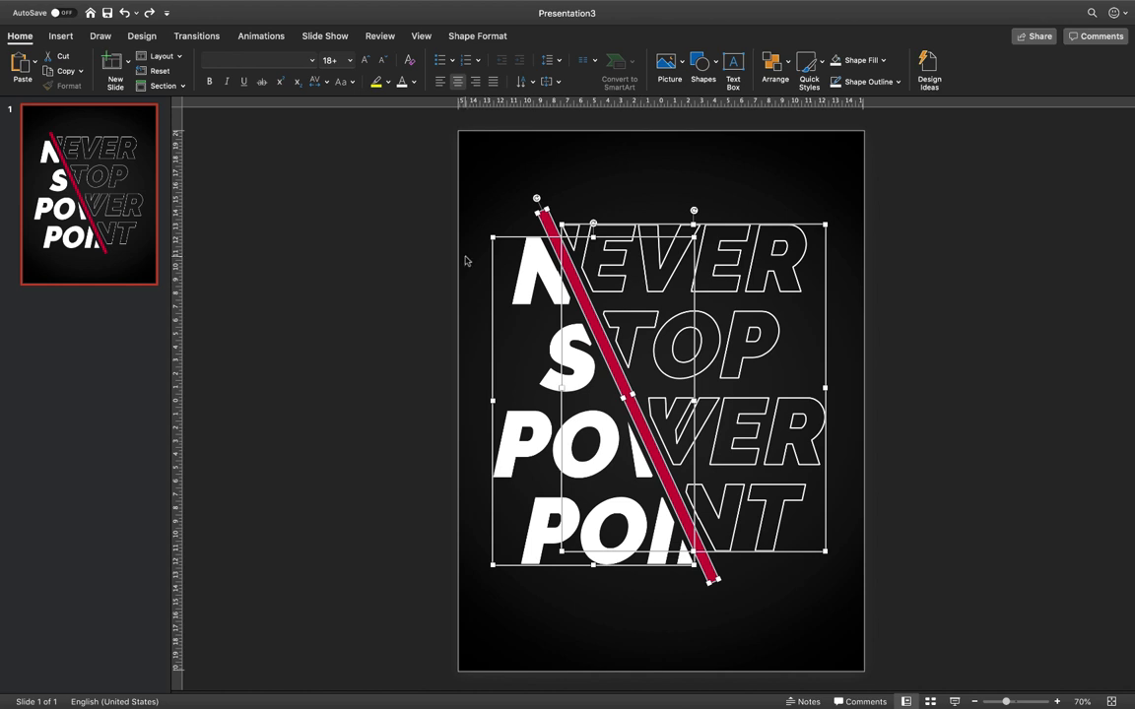
{"action": "left_click", "coordinate": [404, 256]}
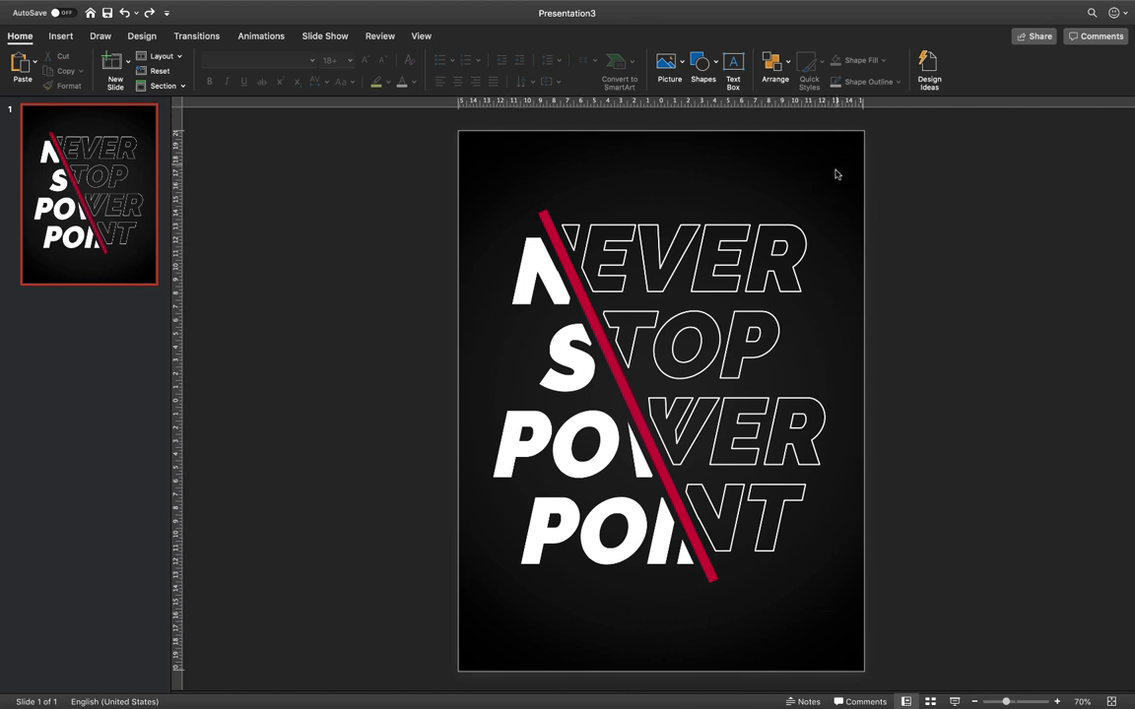
{"action": "left_click_drag", "start_coordinate": [411, 174], "coordinate": [992, 640]}
{"action": "left_click_drag", "start_coordinate": [374, 164], "coordinate": [970, 623]}
{"action": "left_click", "coordinate": [980, 437]}
{"action": "key", "text": "super+a"}
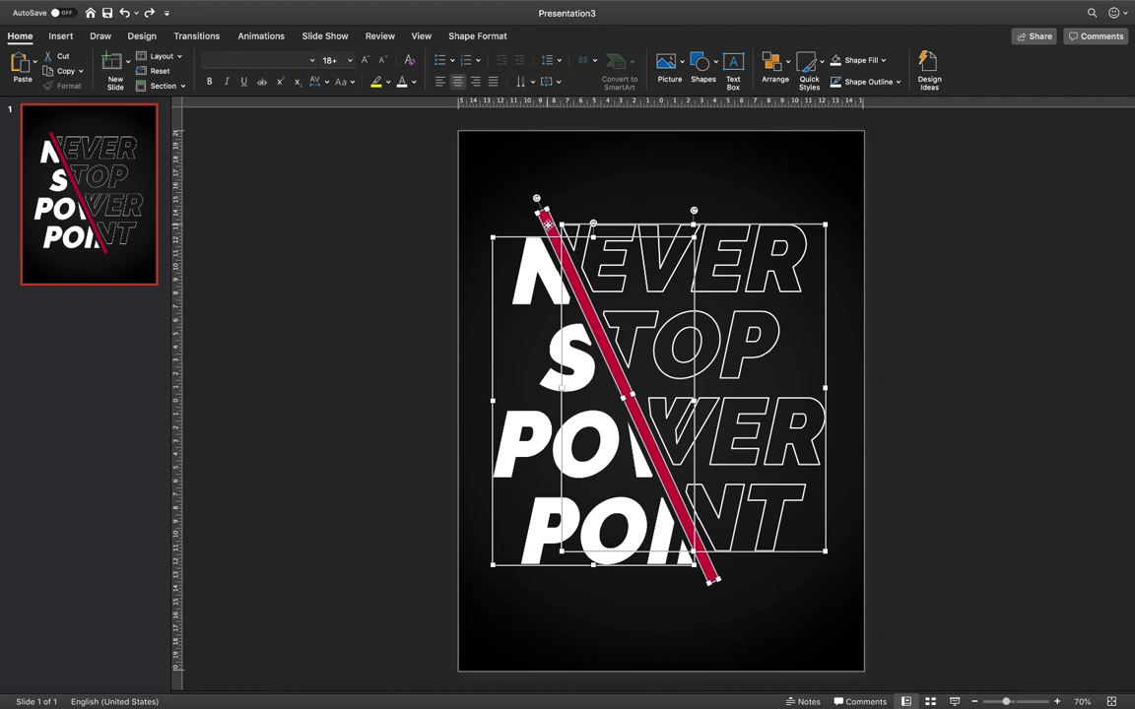
{"action": "right_click", "coordinate": [548, 224]}
{"action": "mouse_move", "coordinate": [591, 279]}
{"action": "left_click", "coordinate": [720, 282]}
Save the grouped design as the PNG picture Picture 1.png on the Desktop
{"action": "right_click", "coordinate": [567, 262]}
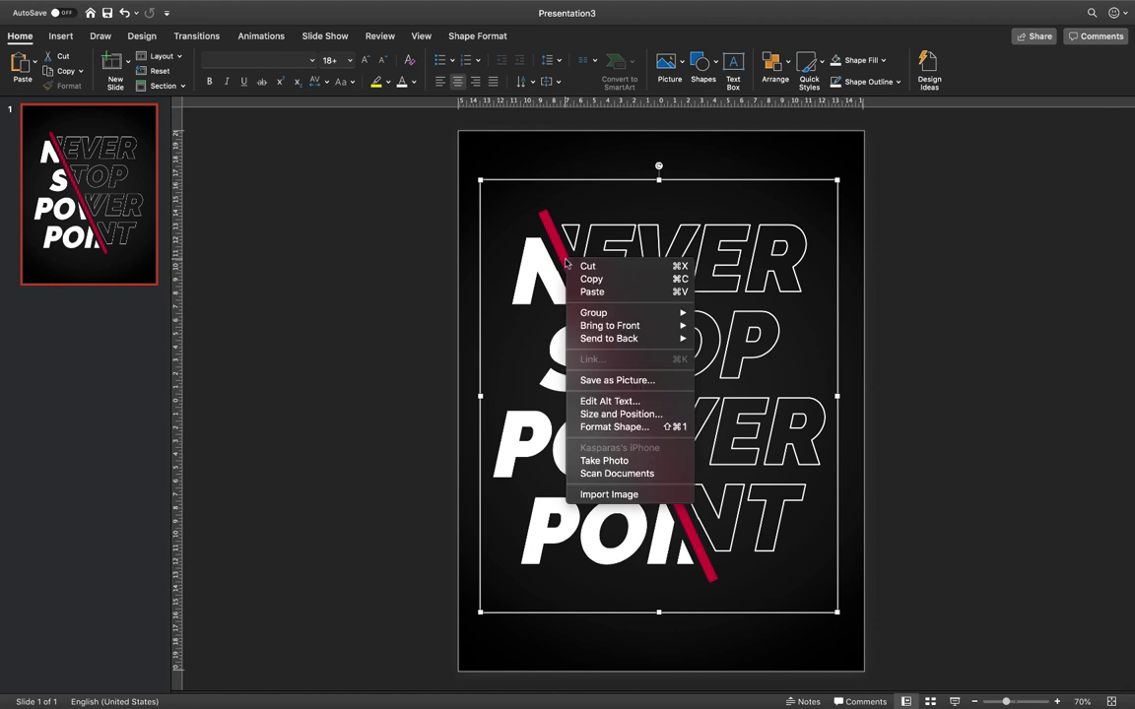
{"action": "left_click", "coordinate": [610, 381]}
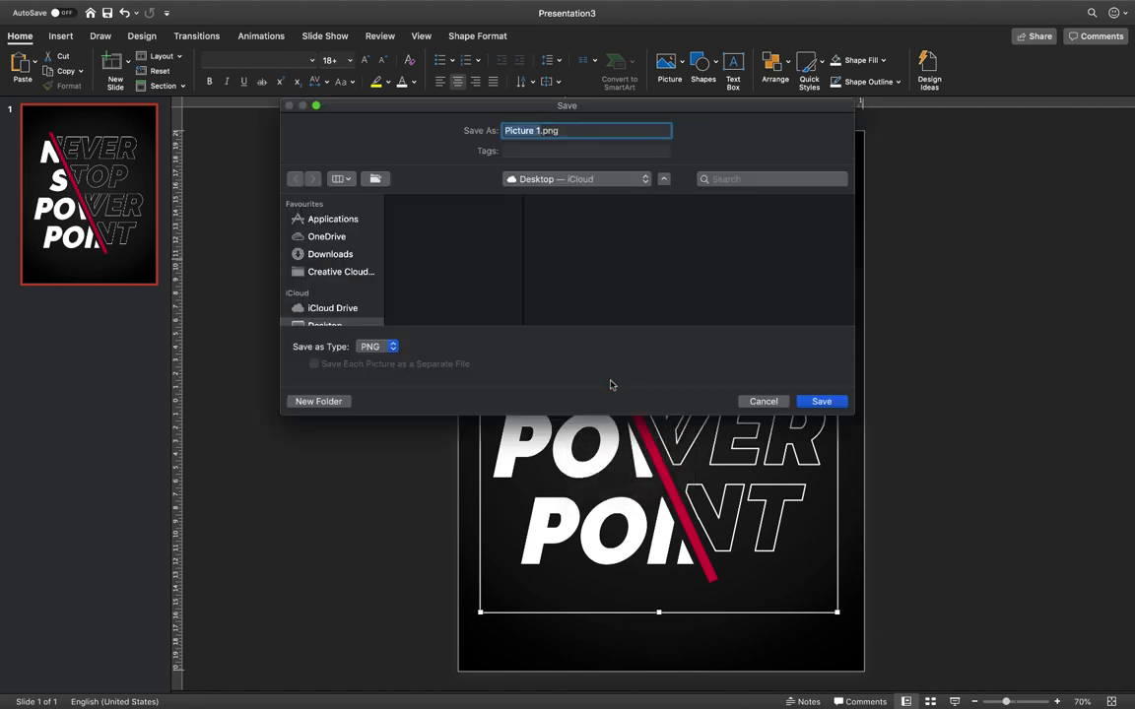
{"action": "left_click", "coordinate": [821, 402]}
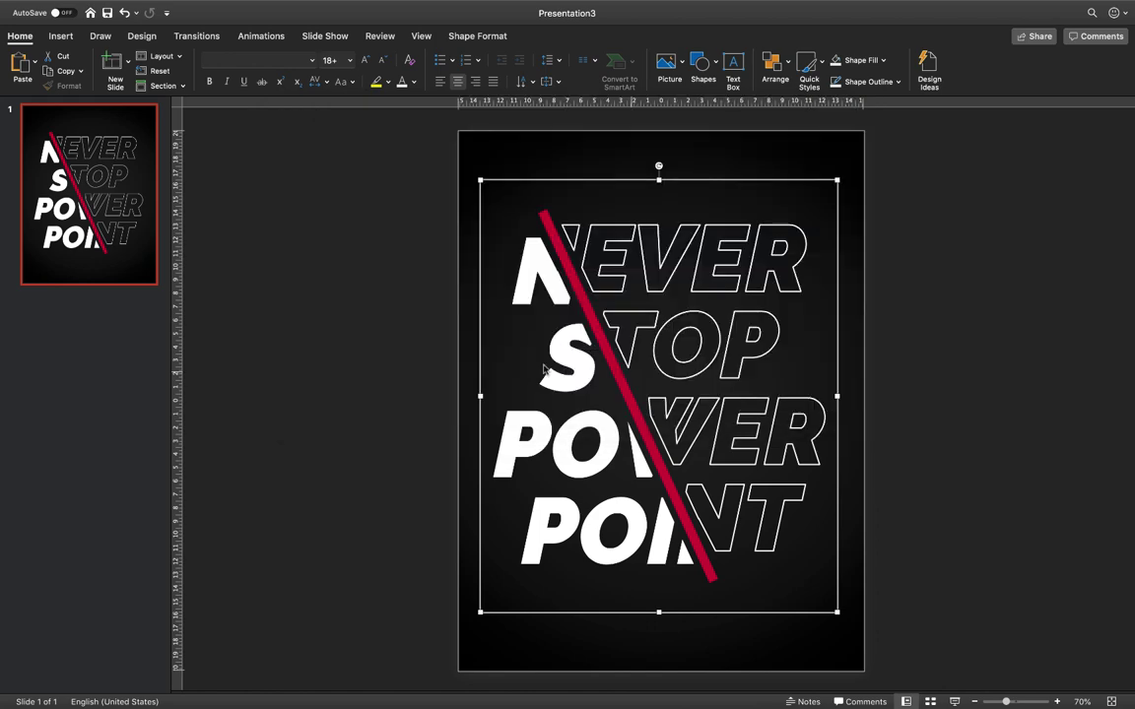
{"action": "left_click", "coordinate": [424, 326]}
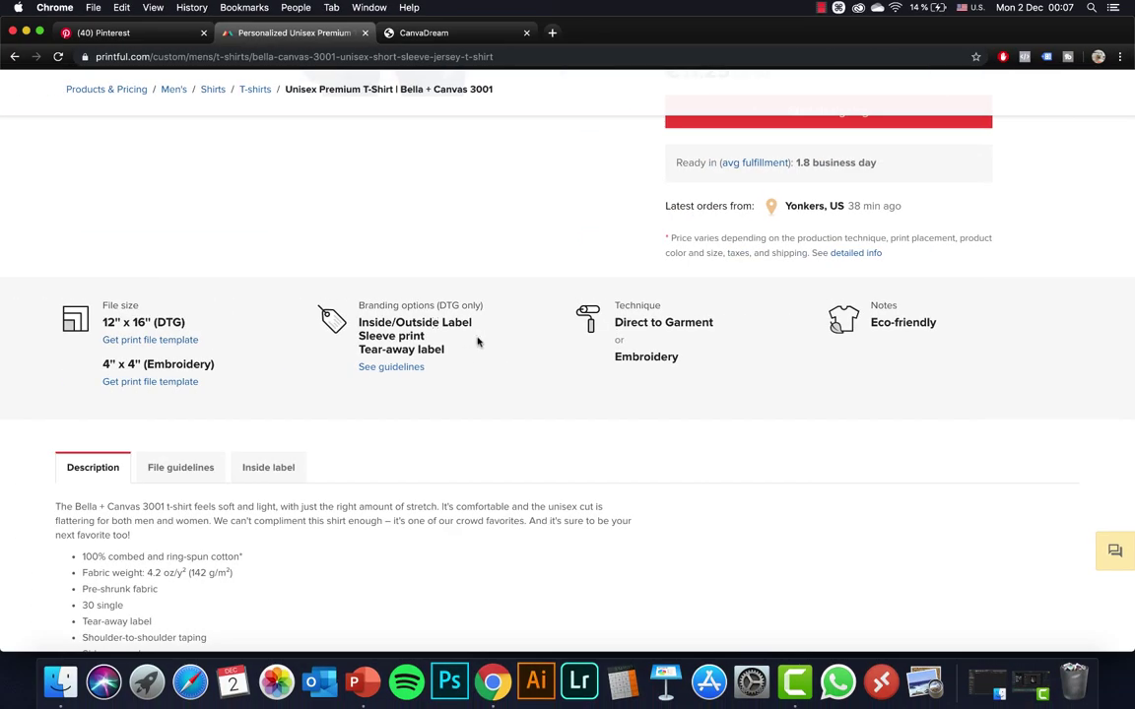
Switch to the Printful page in Chrome and start designing the Unisex Premium T-Shirt | Bella + Canvas 3001
{"action": "scroll", "coordinate": [475, 340], "scroll_direction": "up", "scroll_amount": 10}
{"action": "scroll", "coordinate": [438, 297], "scroll_direction": "down", "scroll_amount": 5}
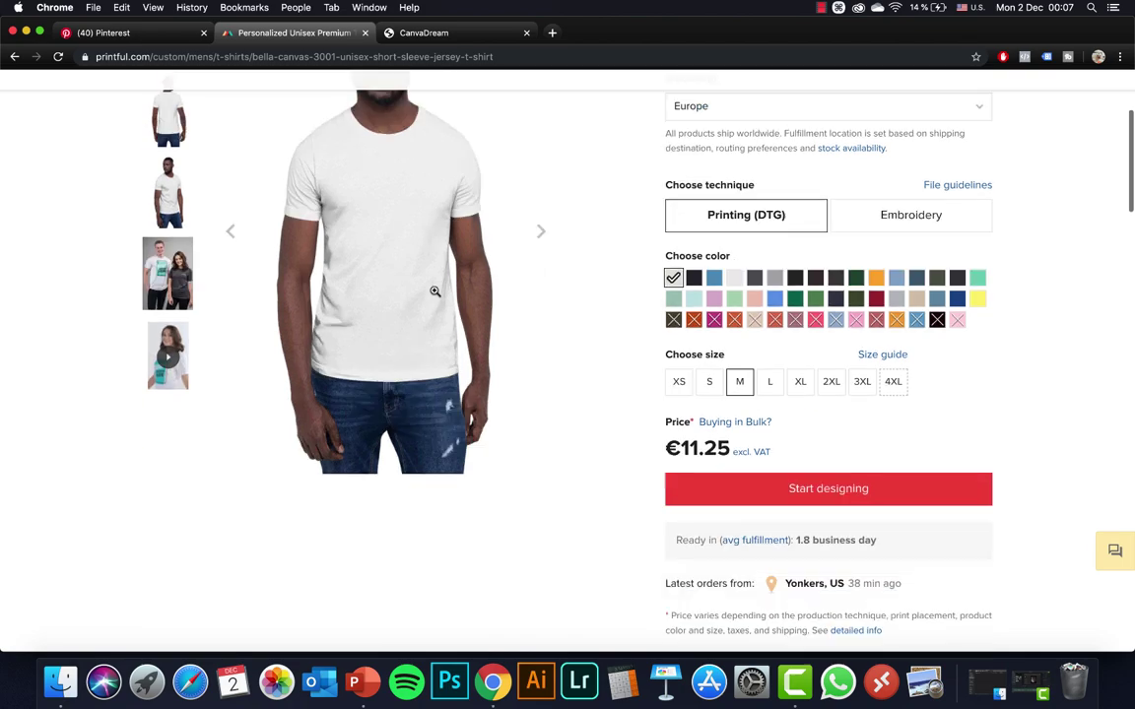
{"action": "scroll", "coordinate": [434, 292], "scroll_direction": "down", "scroll_amount": 5}
{"action": "scroll", "coordinate": [434, 291], "scroll_direction": "up", "scroll_amount": 10}
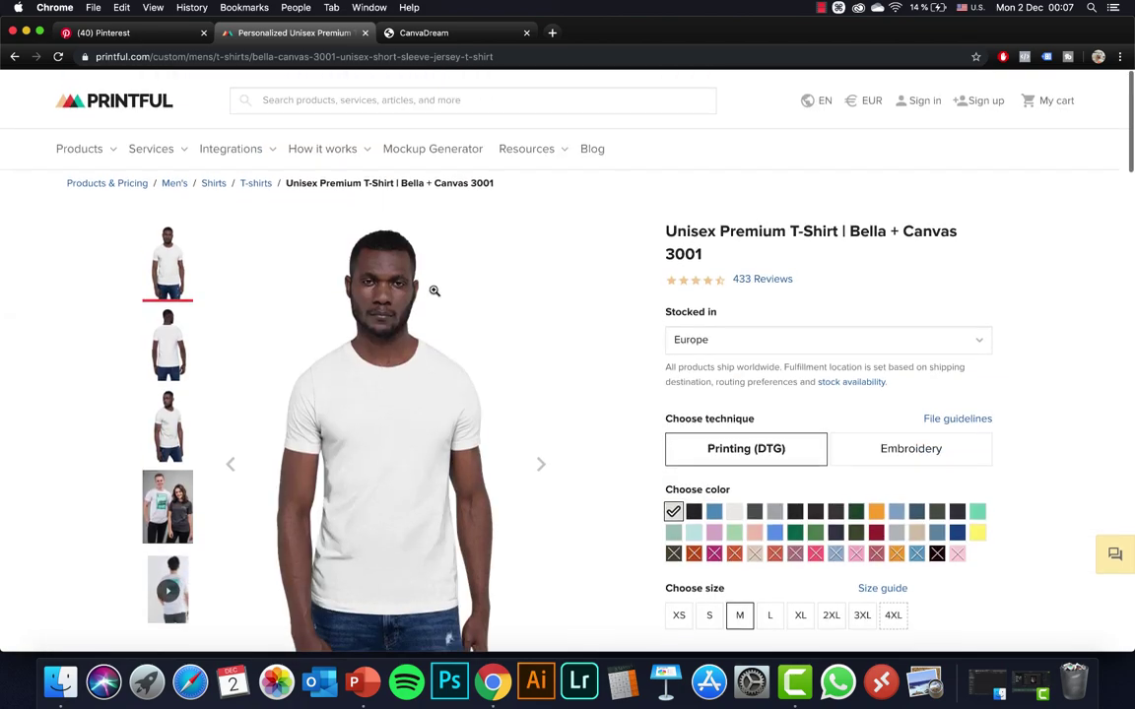
{"action": "scroll", "coordinate": [433, 290], "scroll_direction": "down", "scroll_amount": 2}
{"action": "scroll", "coordinate": [434, 294], "scroll_direction": "down", "scroll_amount": 5}
{"action": "scroll", "coordinate": [435, 294], "scroll_direction": "up", "scroll_amount": 1}
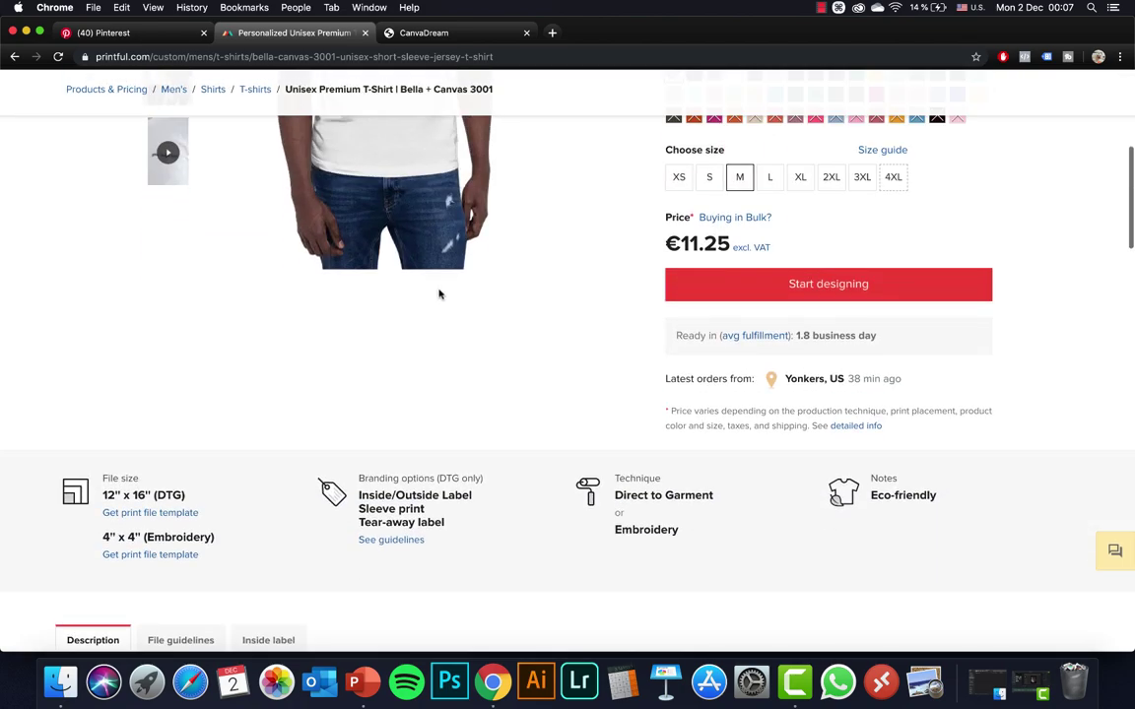
{"action": "left_click", "coordinate": [788, 285]}
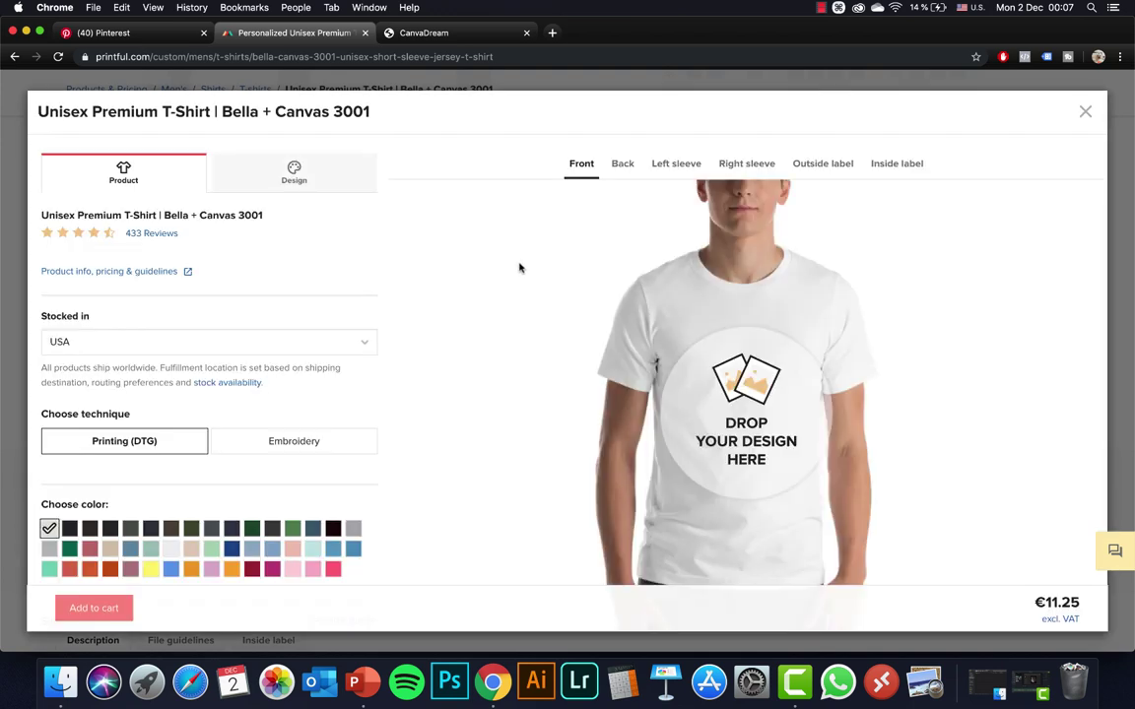
Upload Picture 1.png from the Desktop to the file library and place it on the front of the shirt
{"action": "scroll", "coordinate": [288, 273], "scroll_direction": "down", "scroll_amount": 5}
{"action": "scroll", "coordinate": [286, 272], "scroll_direction": "up", "scroll_amount": 5}
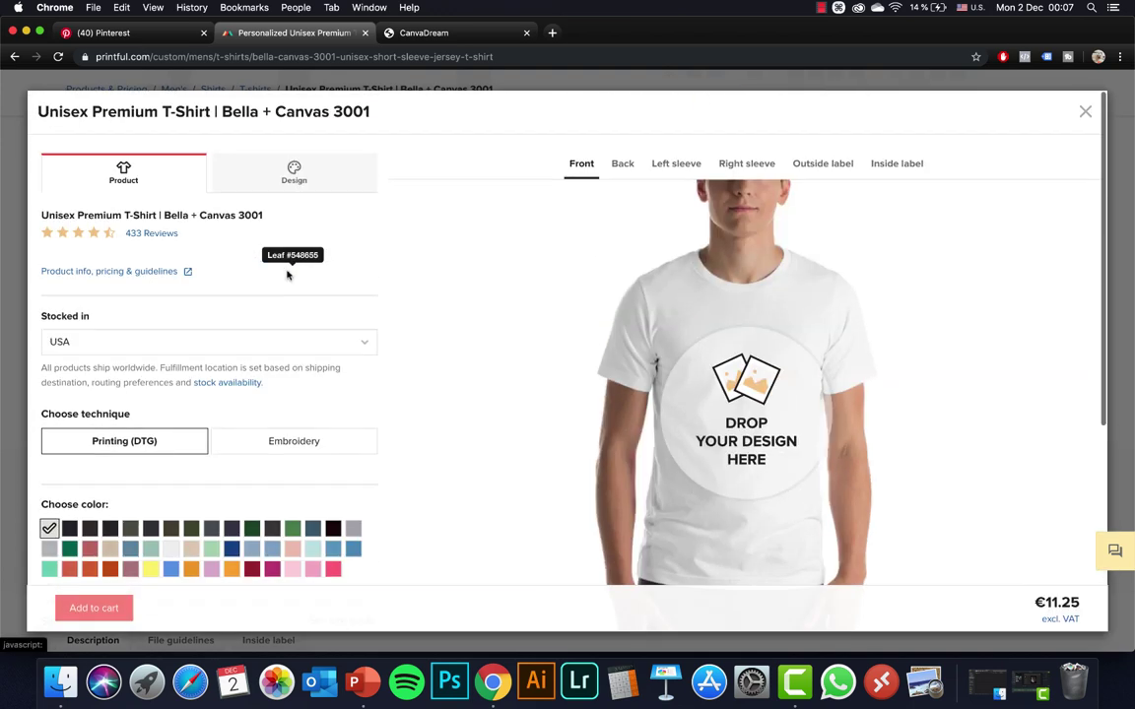
{"action": "scroll", "coordinate": [288, 275], "scroll_direction": "down", "scroll_amount": 1}
{"action": "scroll", "coordinate": [288, 275], "scroll_direction": "up", "scroll_amount": 1}
{"action": "left_click", "coordinate": [293, 161]}
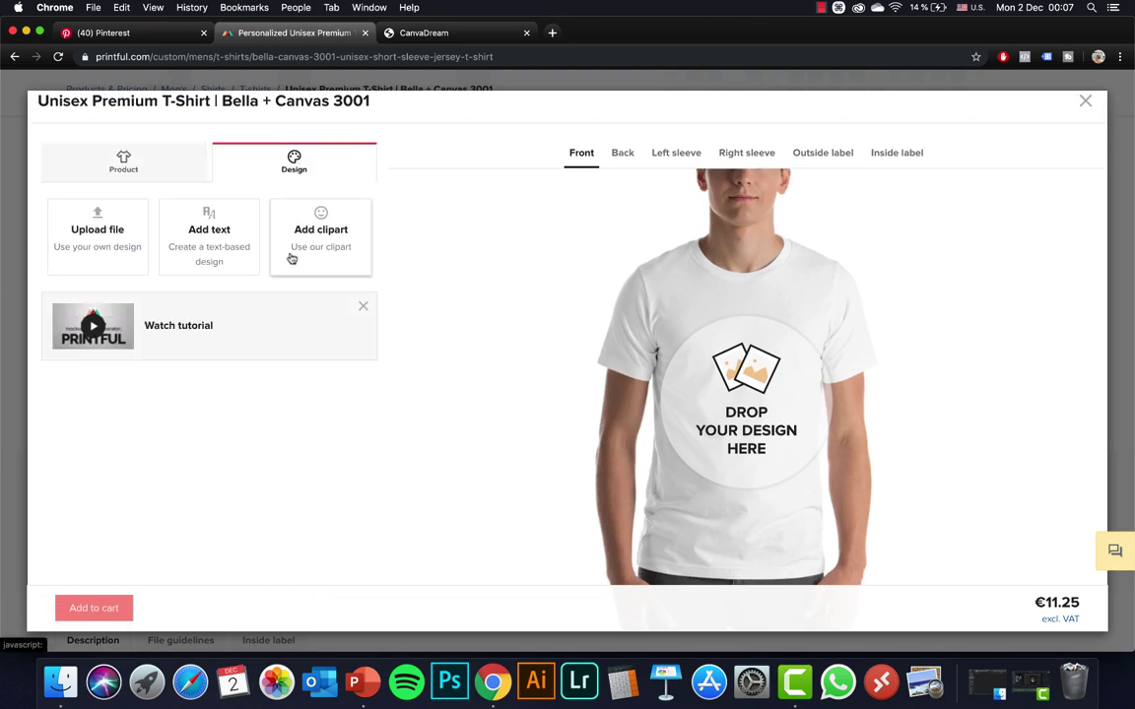
{"action": "left_click", "coordinate": [87, 227]}
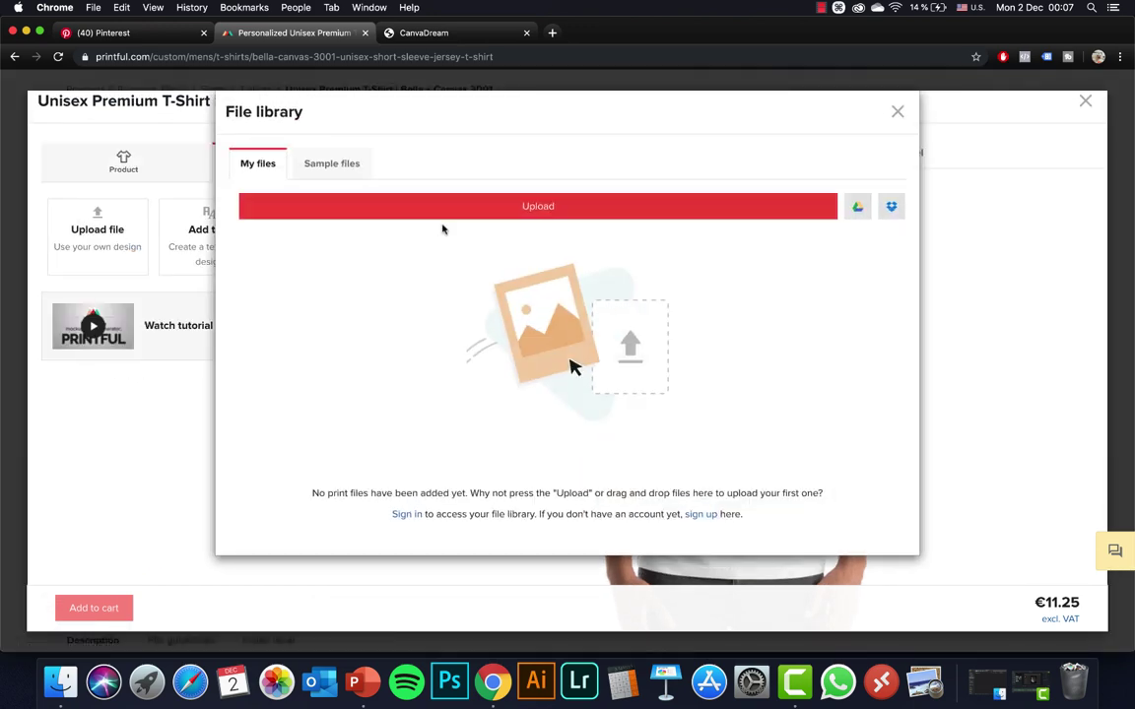
{"action": "left_click", "coordinate": [544, 213]}
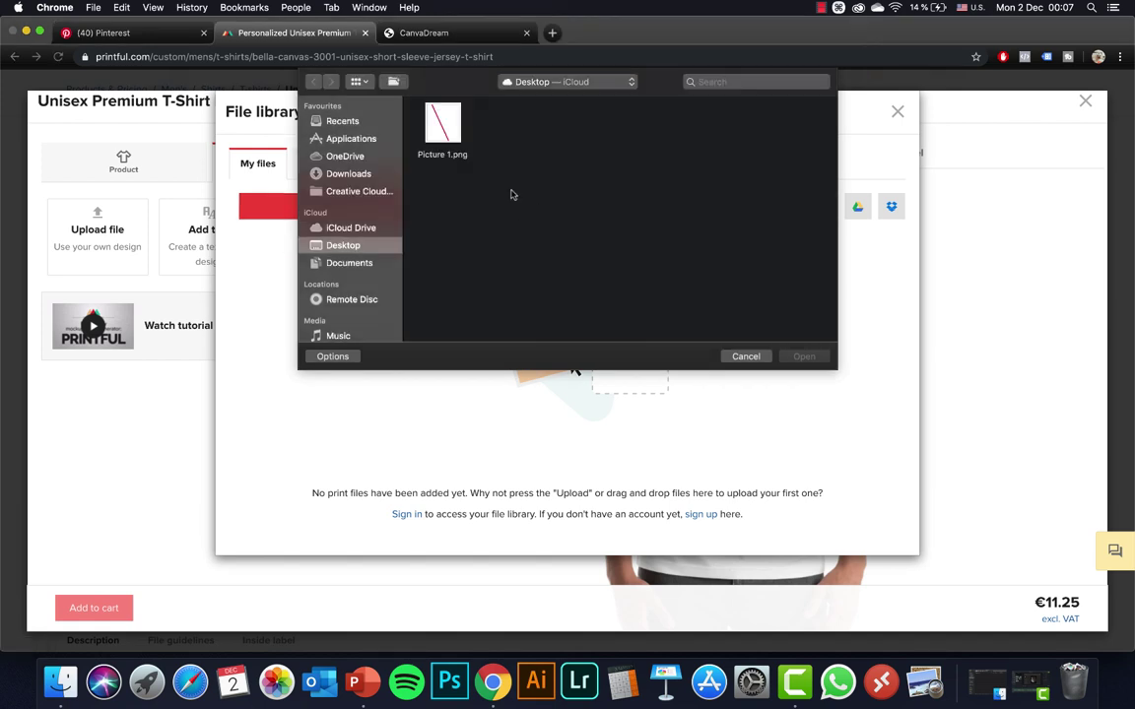
{"action": "left_click", "coordinate": [440, 128]}
{"action": "left_click", "coordinate": [806, 356]}
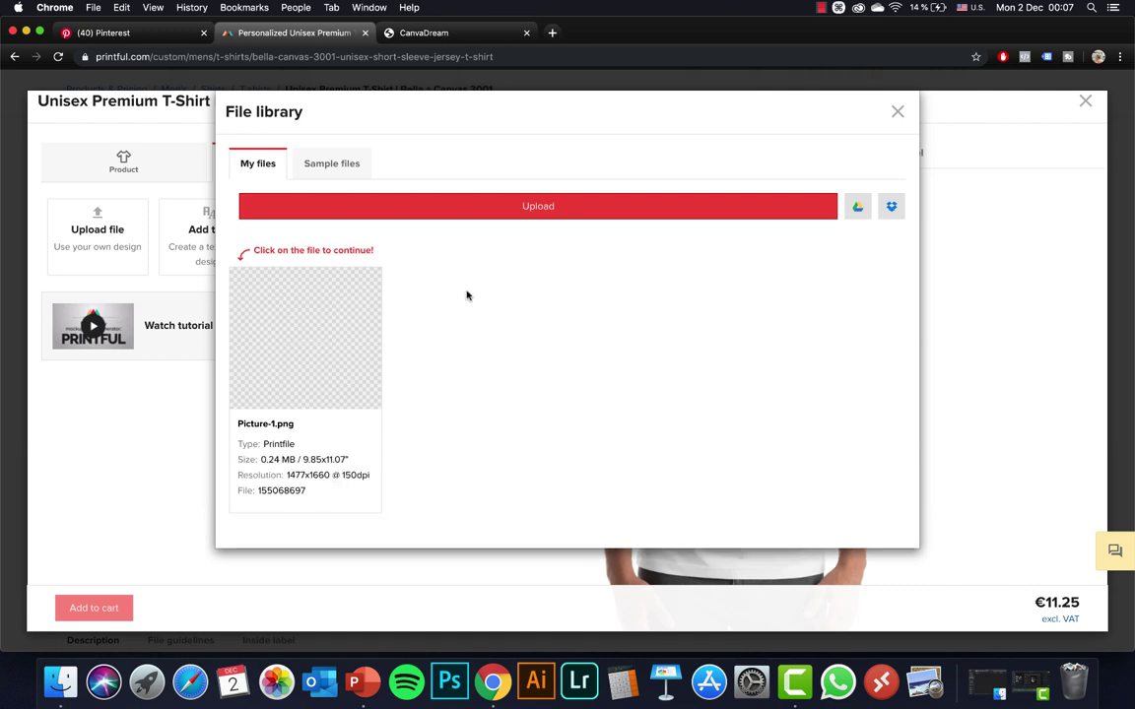
{"action": "left_click", "coordinate": [304, 332]}
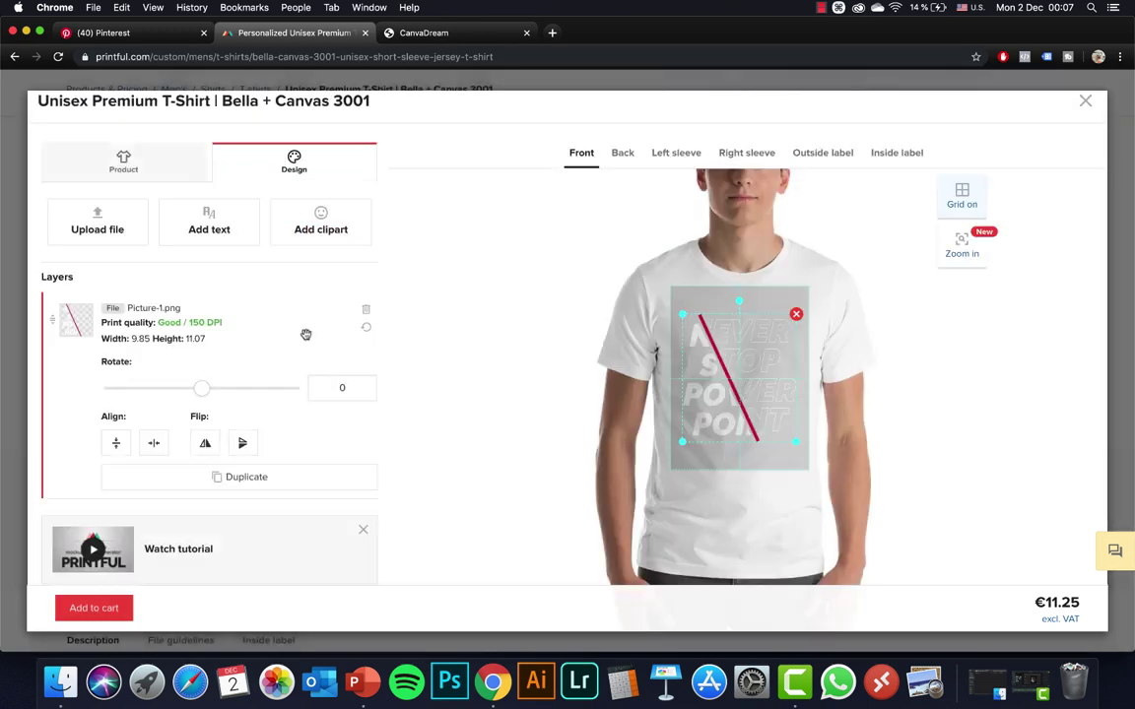
Change the shirt colour to black, and show the mockup zoomed in with the grid turned off
{"action": "left_click", "coordinate": [148, 159]}
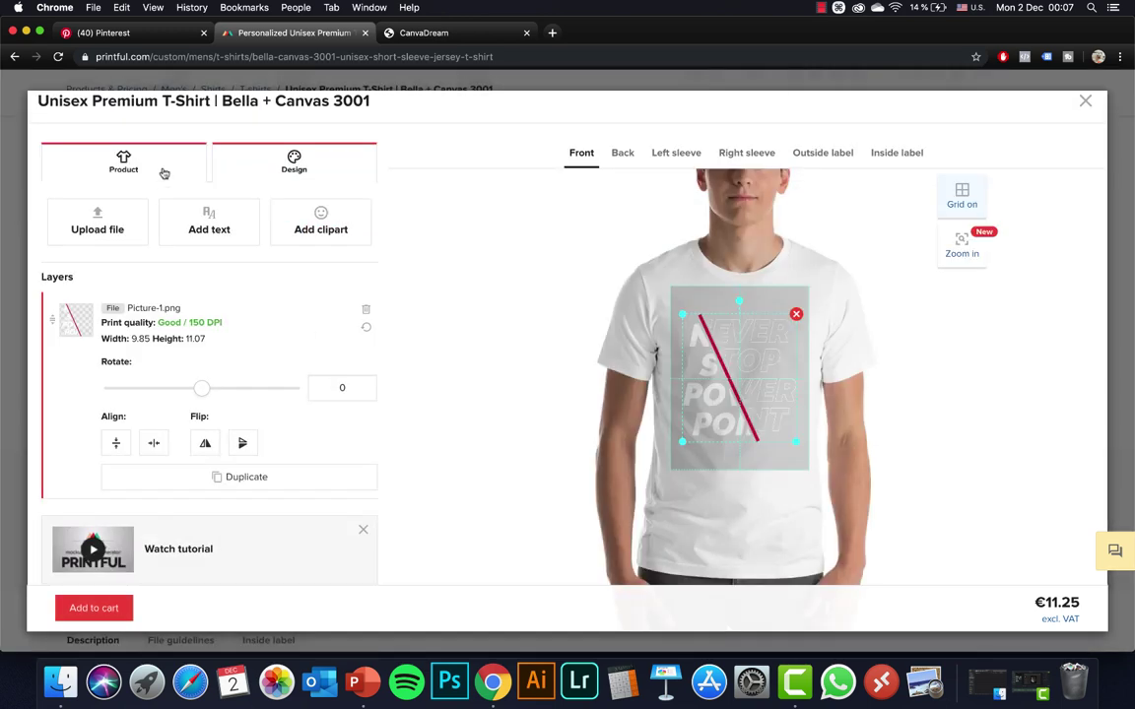
{"action": "left_click", "coordinate": [69, 517]}
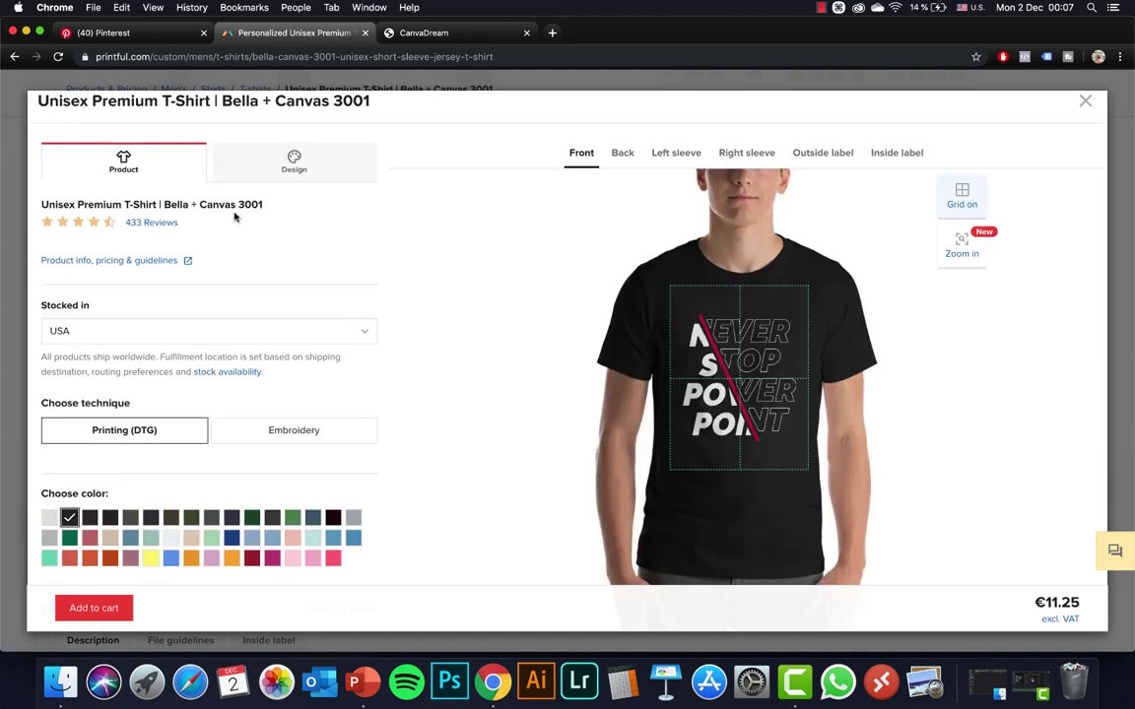
{"action": "left_click", "coordinate": [964, 199]}
{"action": "left_click", "coordinate": [962, 246]}
{"action": "scroll", "coordinate": [912, 372], "scroll_direction": "down", "scroll_amount": 3}
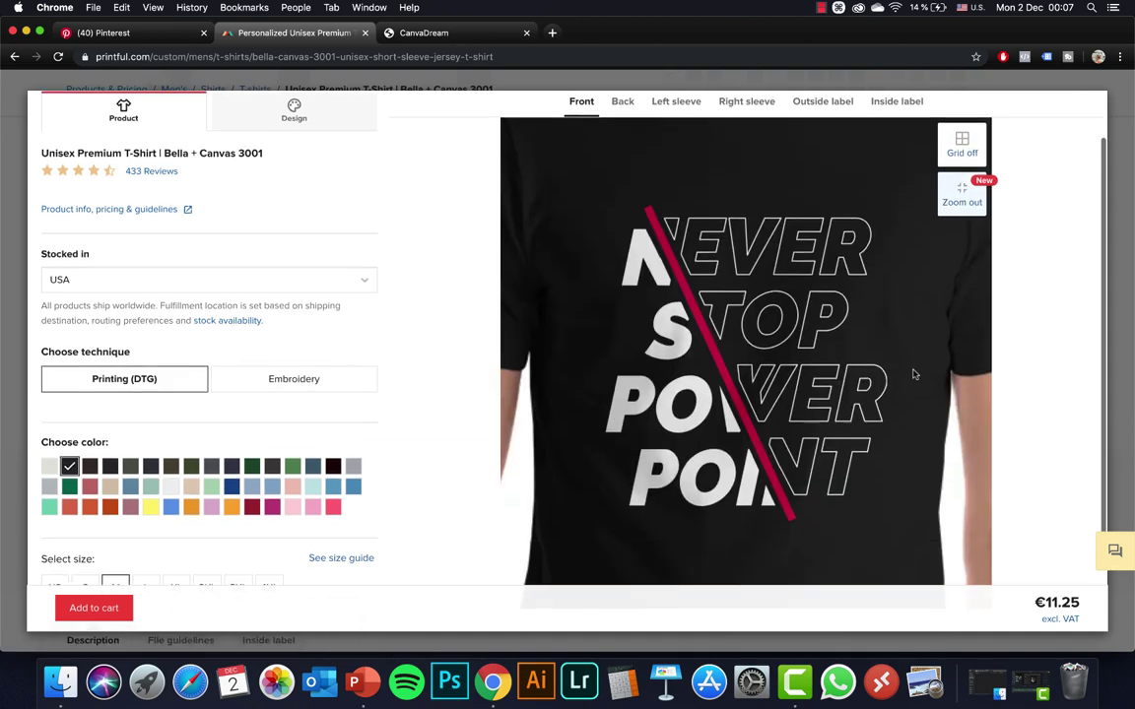
{"action": "scroll", "coordinate": [265, 267], "scroll_direction": "up", "scroll_amount": 2}
{"action": "scroll", "coordinate": [265, 267], "scroll_direction": "up", "scroll_amount": 1}
Examine the design layer's print quality, its dimensions and its placement on the black shirt
{"action": "left_click", "coordinate": [293, 166]}
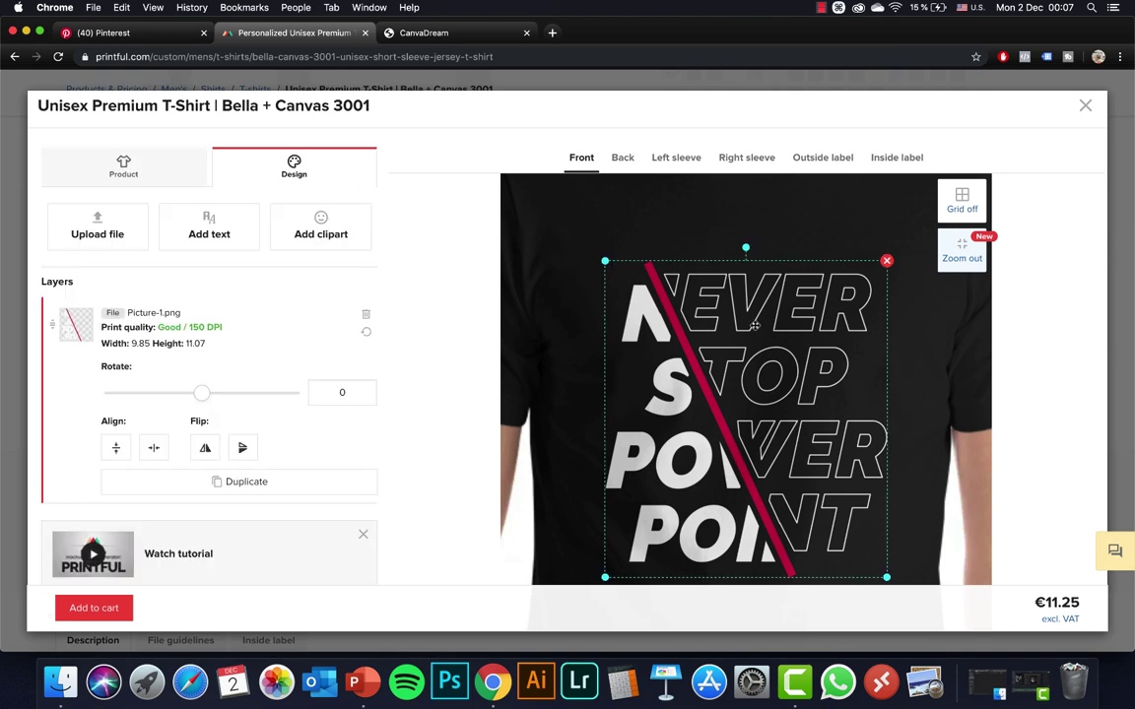
{"action": "scroll", "coordinate": [291, 329], "scroll_direction": "down", "scroll_amount": 1}
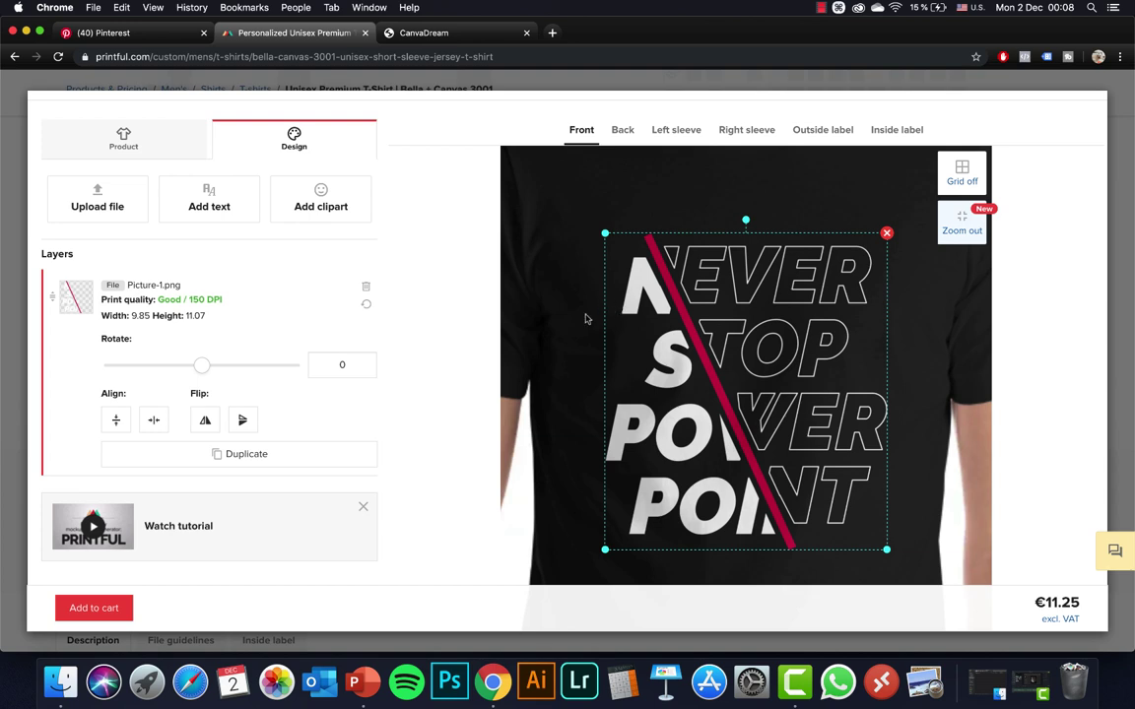
{"action": "scroll", "coordinate": [399, 369], "scroll_direction": "down", "scroll_amount": 2}
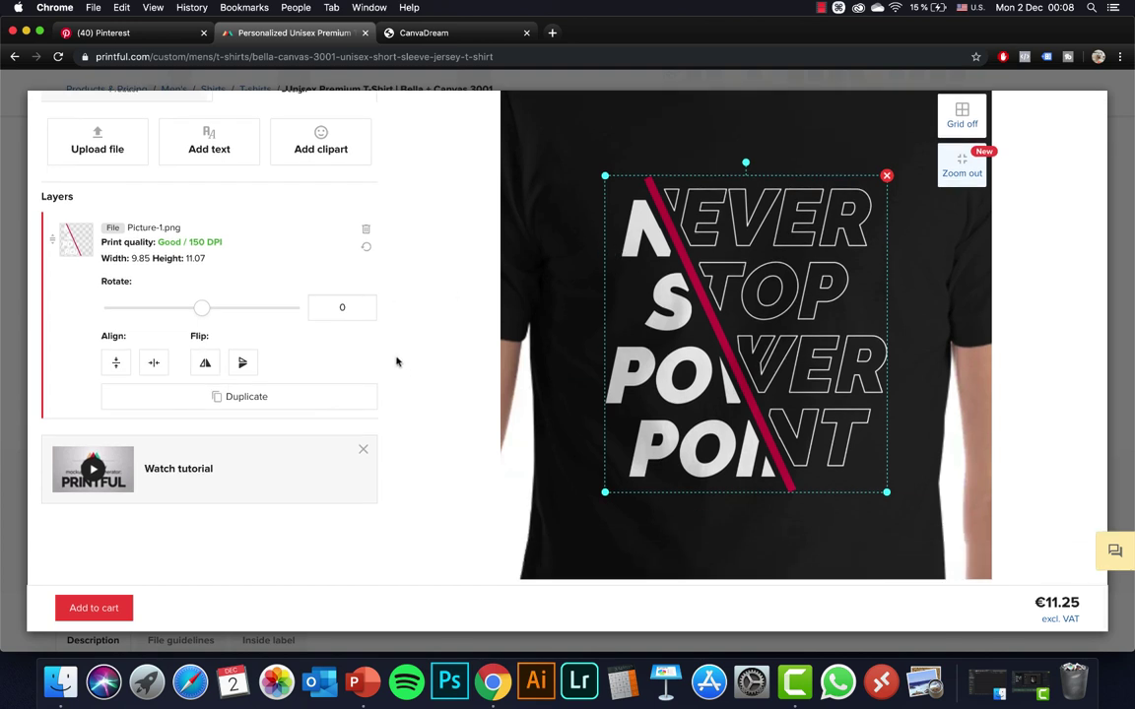
{"action": "scroll", "coordinate": [302, 380], "scroll_direction": "up", "scroll_amount": 3}
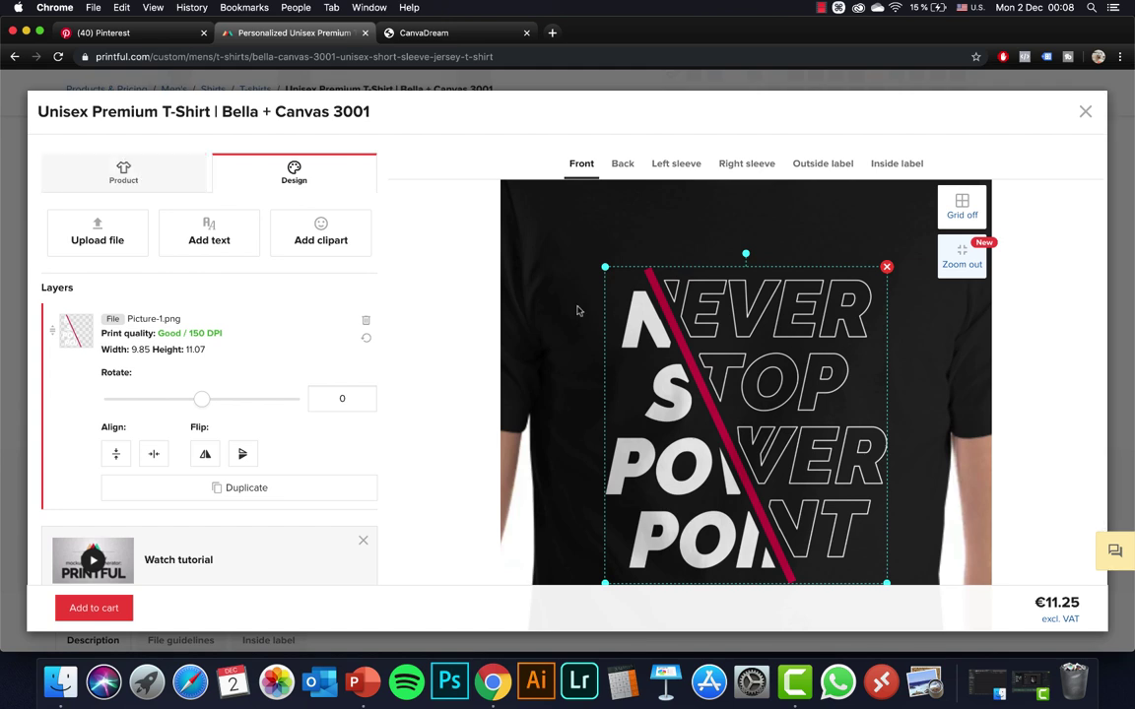
{"action": "scroll", "coordinate": [451, 332], "scroll_direction": "down", "scroll_amount": 3}
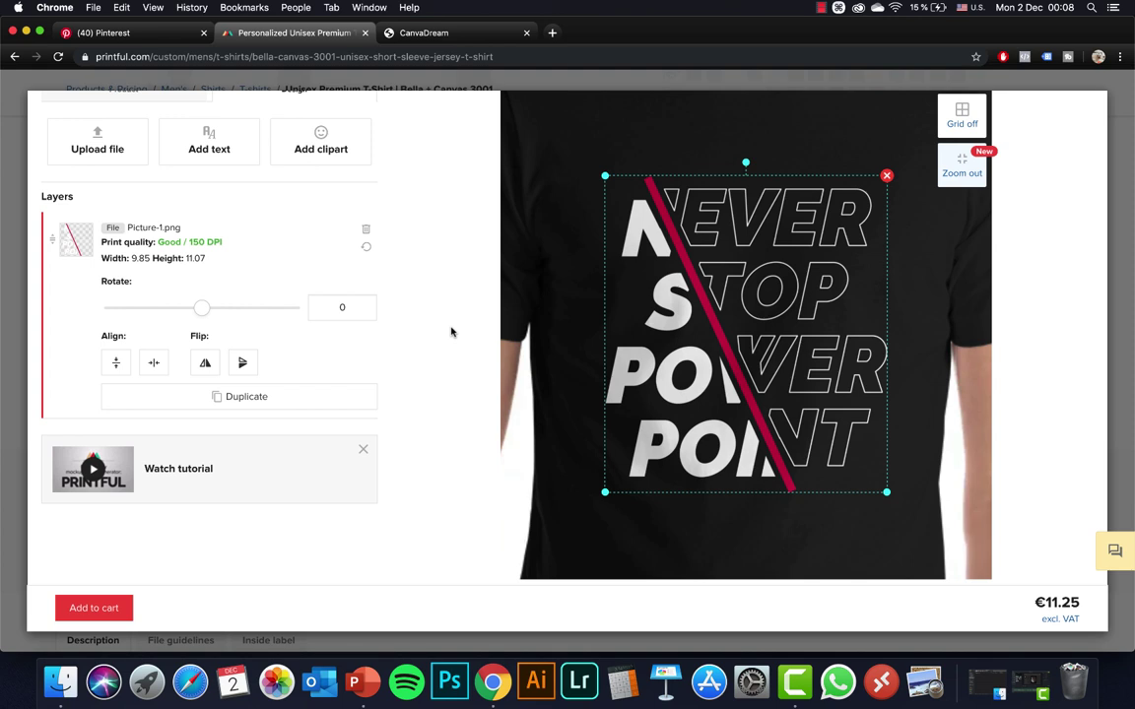
{"action": "scroll", "coordinate": [436, 313], "scroll_direction": "up", "scroll_amount": 3}
{"action": "scroll", "coordinate": [404, 280], "scroll_direction": "down", "scroll_amount": 3}
{"action": "scroll", "coordinate": [421, 236], "scroll_direction": "up", "scroll_amount": 3}
{"action": "scroll", "coordinate": [421, 237], "scroll_direction": "down", "scroll_amount": 3}
{"action": "scroll", "coordinate": [421, 236], "scroll_direction": "up", "scroll_amount": 3}
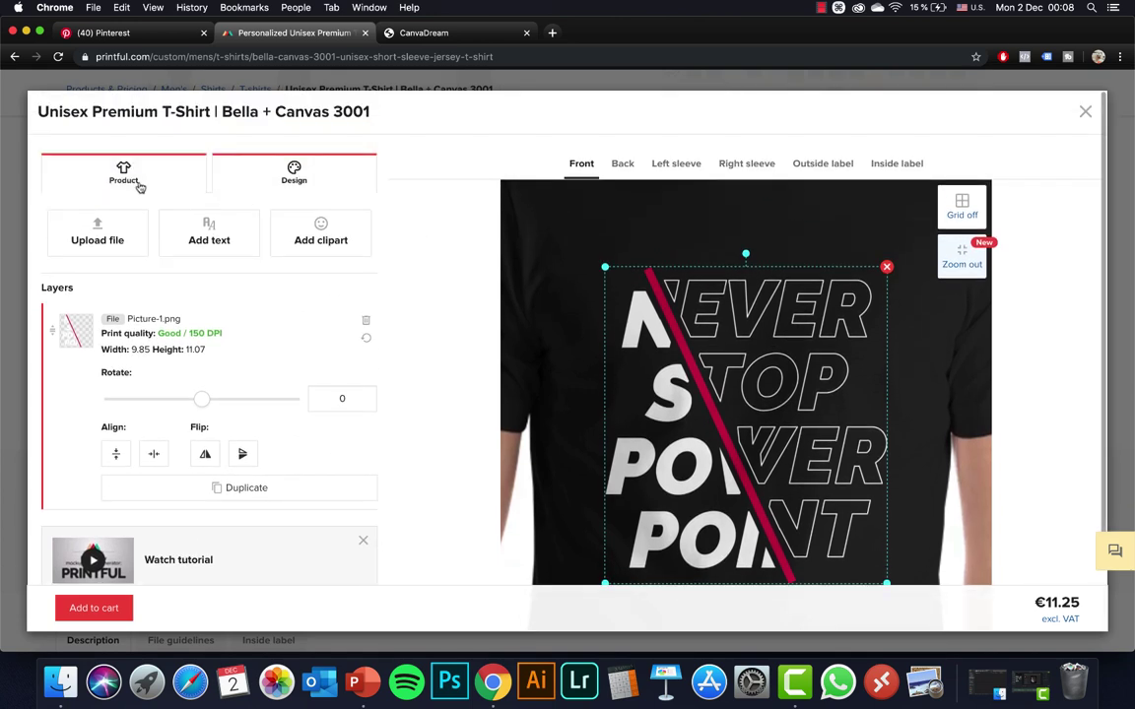
{"action": "scroll", "coordinate": [388, 222], "scroll_direction": "down", "scroll_amount": 3}
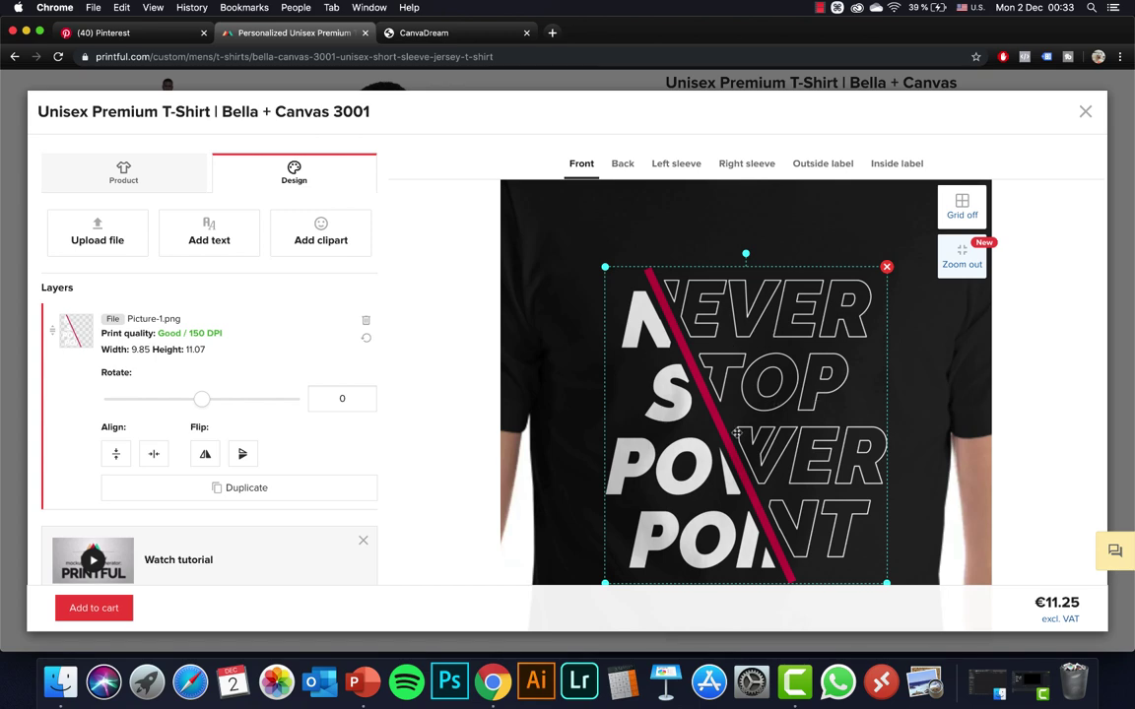
View the CanvaDream store's home page and browse its T-shirt listings, including the Never Stop PowerPoint shirt
{"action": "left_click", "coordinate": [450, 37]}
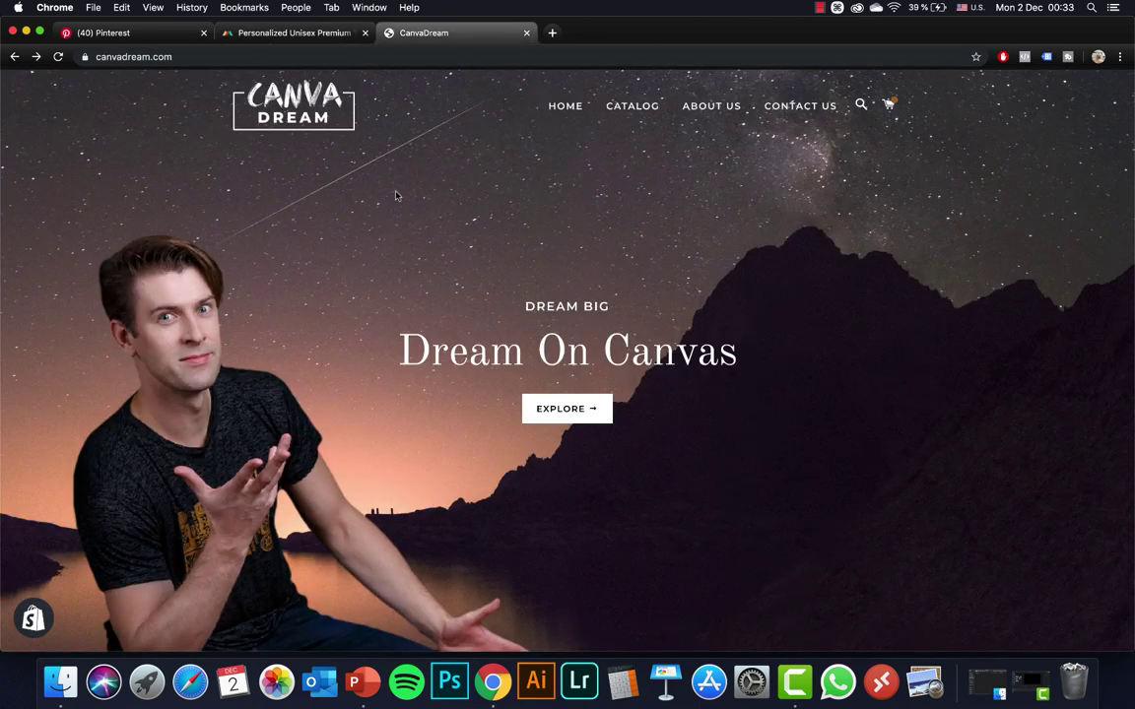
{"action": "scroll", "coordinate": [359, 204], "scroll_direction": "down", "scroll_amount": 5}
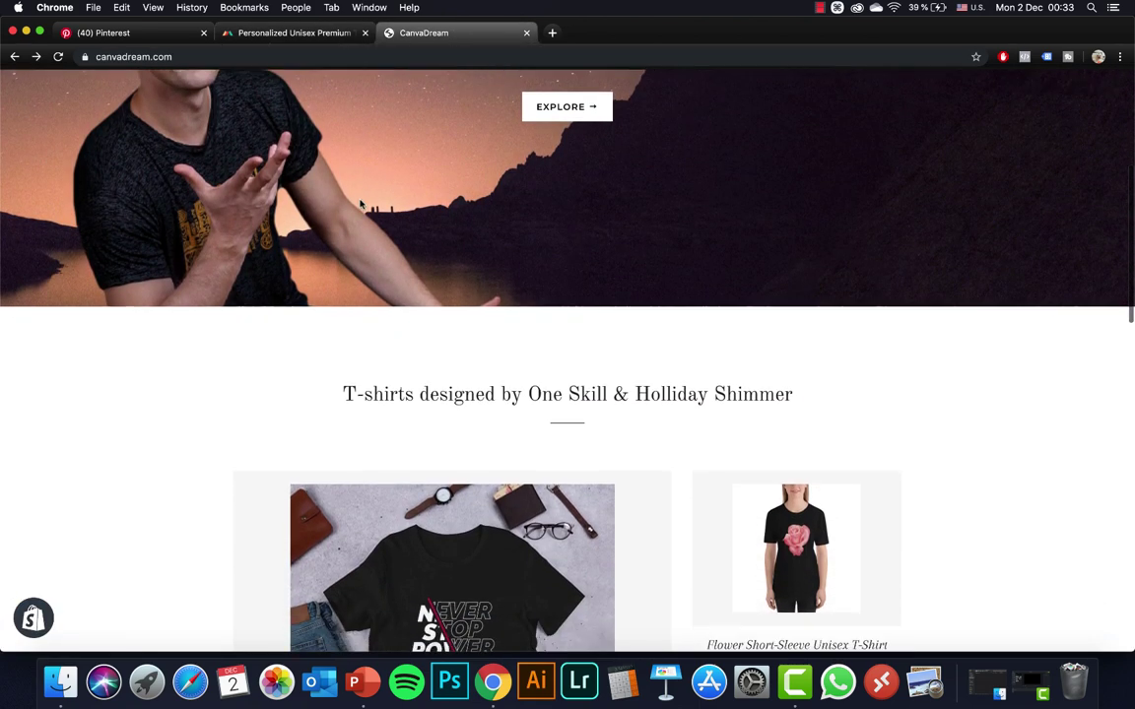
{"action": "scroll", "coordinate": [360, 204], "scroll_direction": "down", "scroll_amount": 3}
{"action": "scroll", "coordinate": [440, 417], "scroll_direction": "up", "scroll_amount": 2}
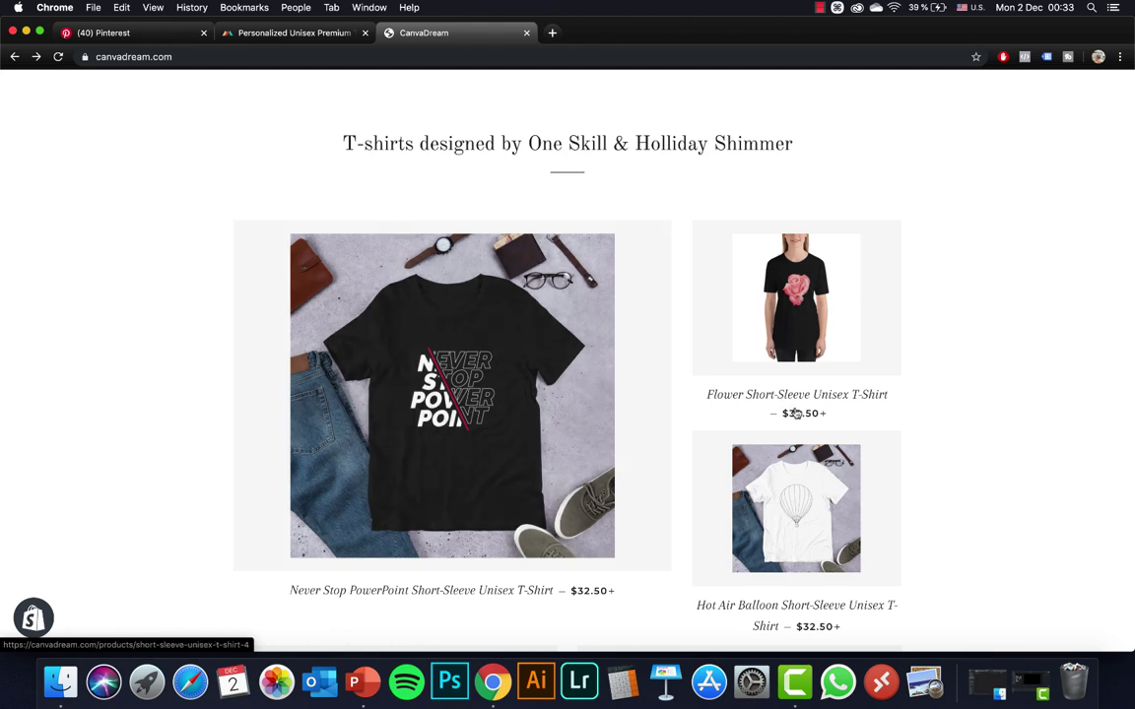
{"action": "scroll", "coordinate": [448, 424], "scroll_direction": "down", "scroll_amount": 5}
{"action": "scroll", "coordinate": [393, 412], "scroll_direction": "up", "scroll_amount": 8}
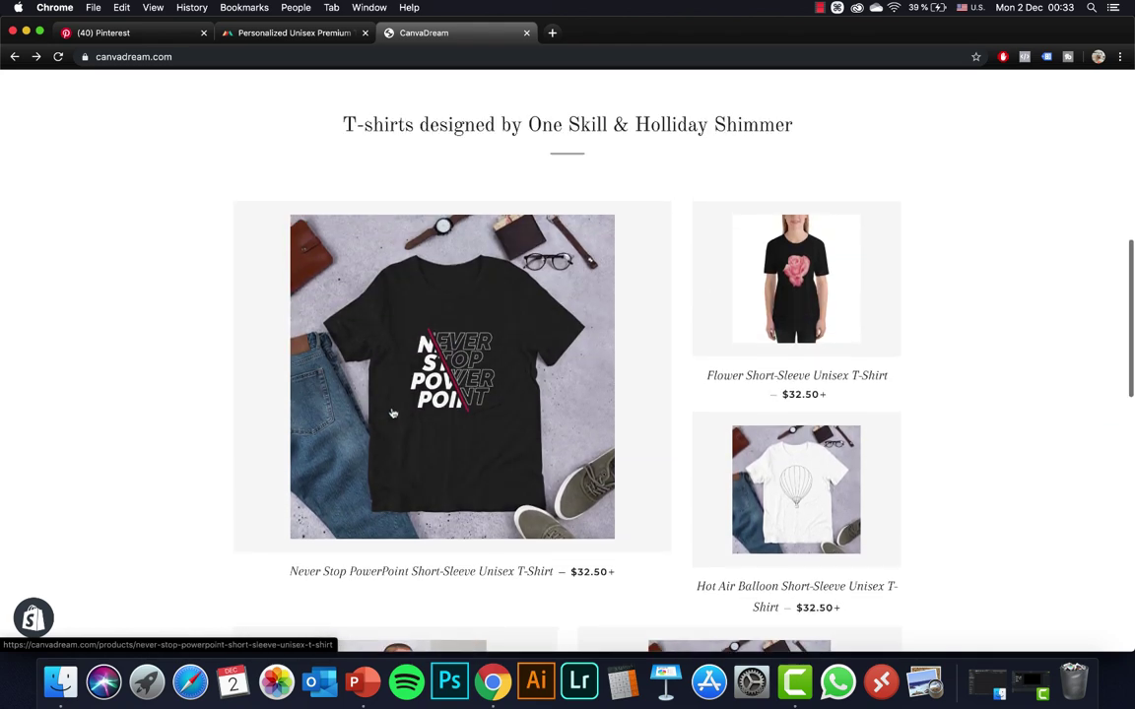
{"action": "scroll", "coordinate": [297, 317], "scroll_direction": "up", "scroll_amount": 6}
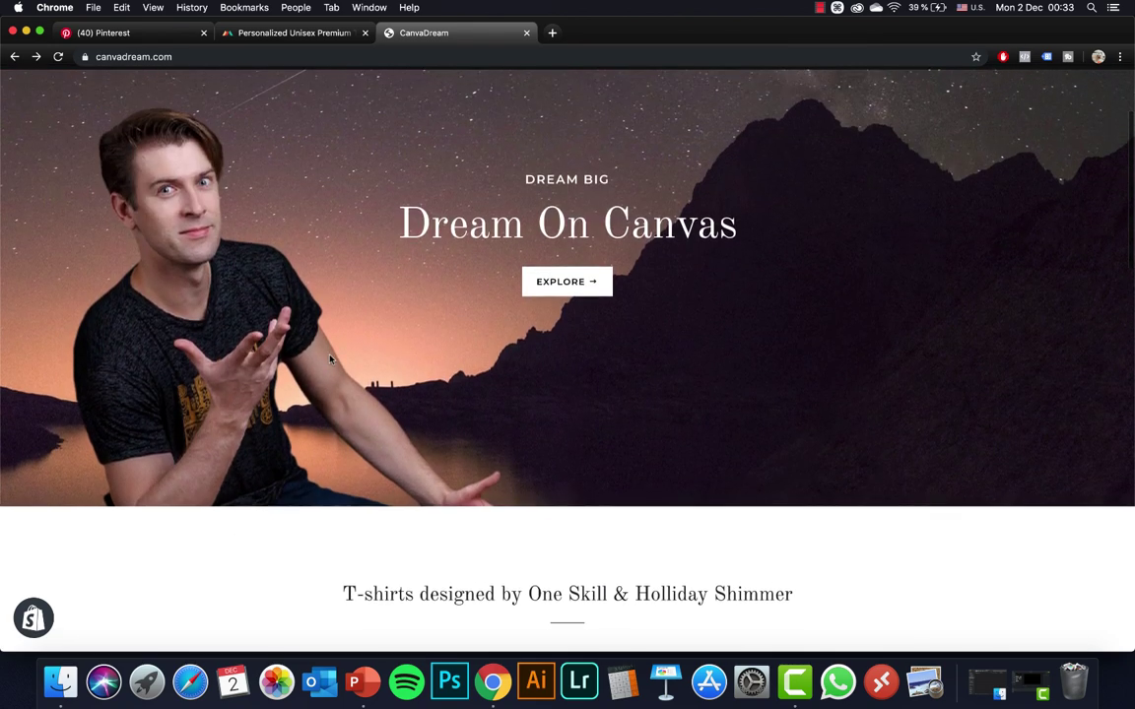